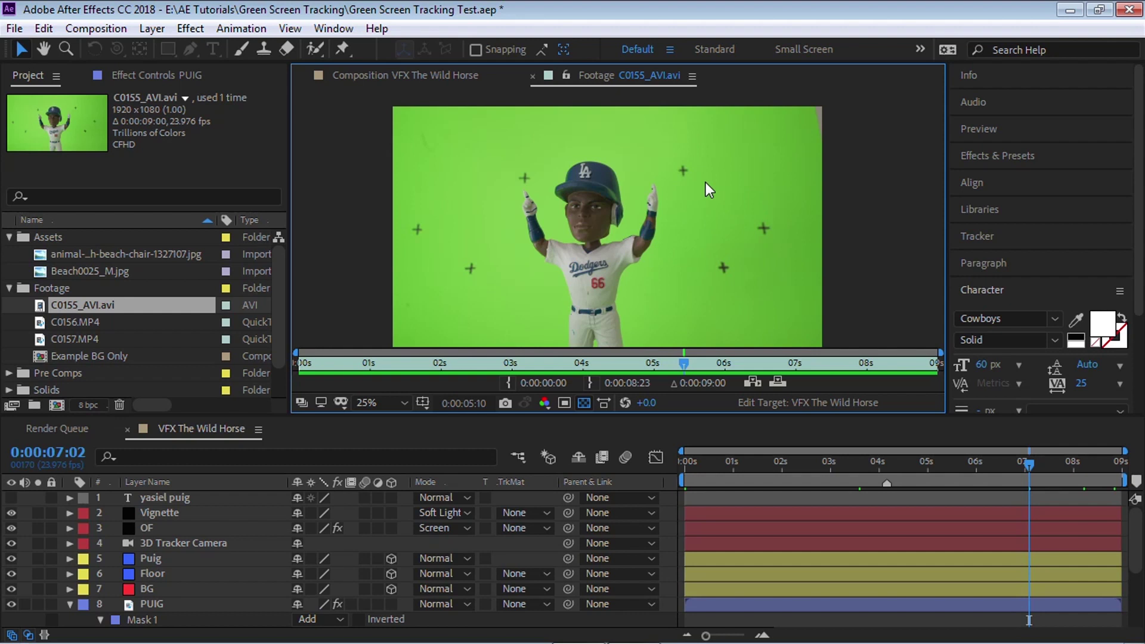
Load the C0156.MP4 green-screen bobblehead clip into the Footage viewer for review
{"action": "double_click", "coordinate": [91, 321]}
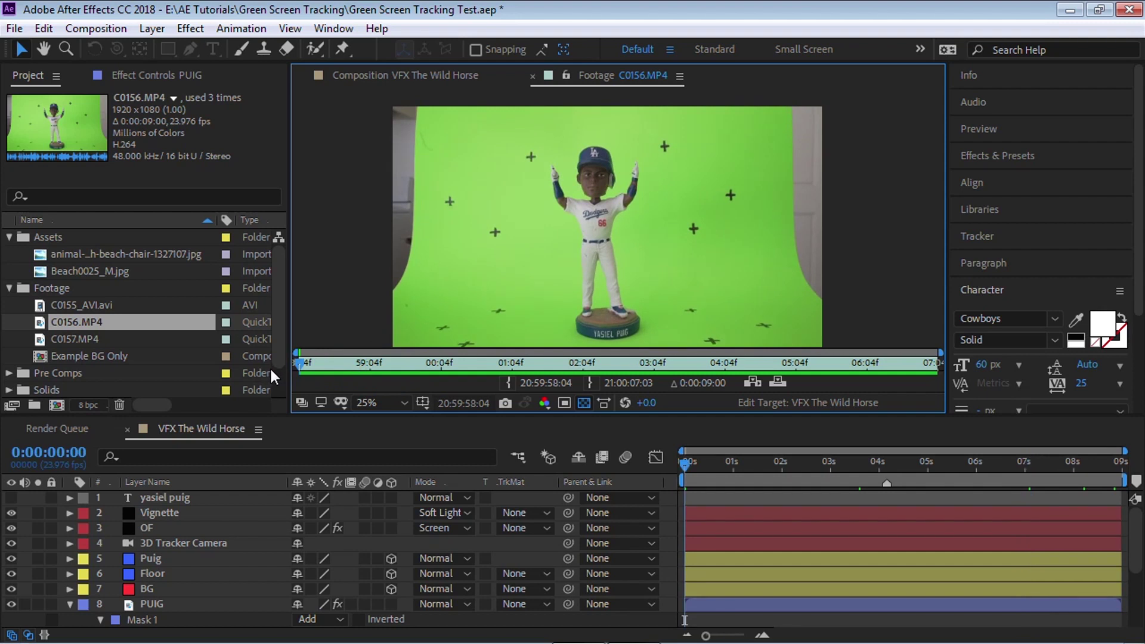
Play the C0156.MP4 clip, stop it, and scrub back to an earlier frame
{"action": "key", "text": "space"}
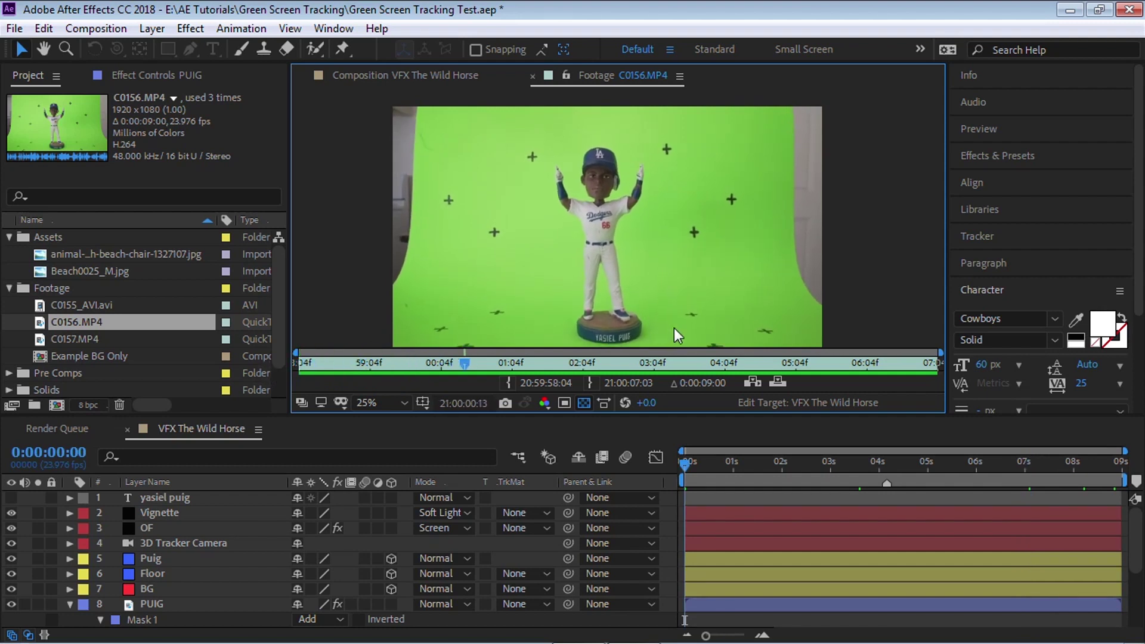
{"action": "key", "text": "space"}
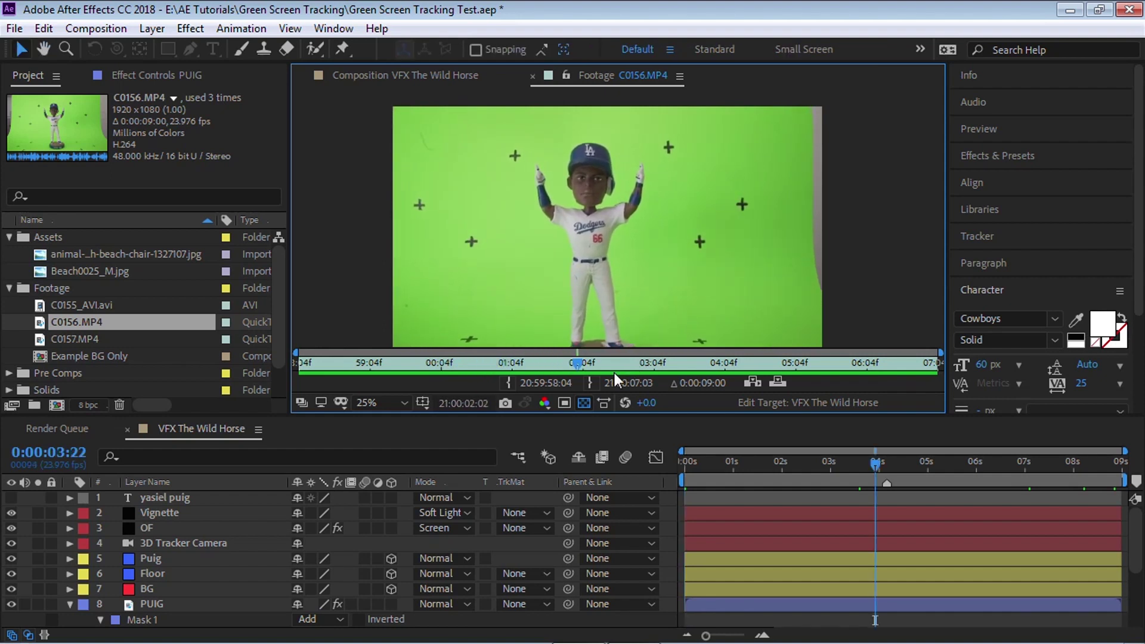
{"action": "left_click_drag", "start_coordinate": [584, 364], "coordinate": [356, 373]}
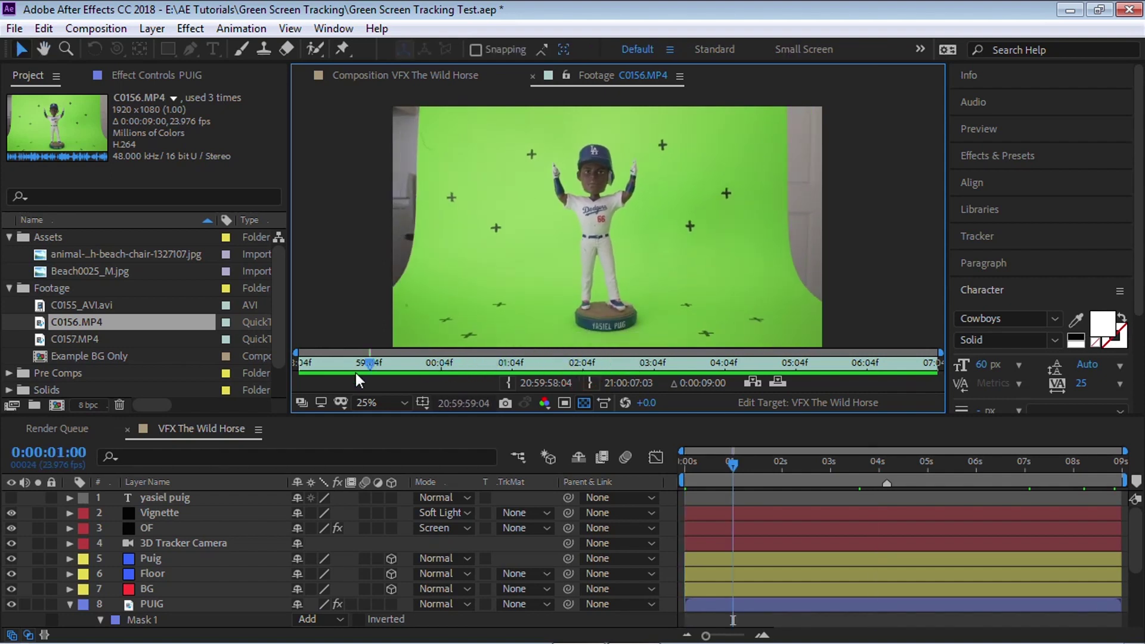
Create a composition from C0156.MP4 named 'VFX Full Body Shot' with start timecode 0:00:00:00
{"action": "left_click_drag", "start_coordinate": [96, 322], "coordinate": [58, 404]}
{"action": "key", "text": "ctrl+k"}
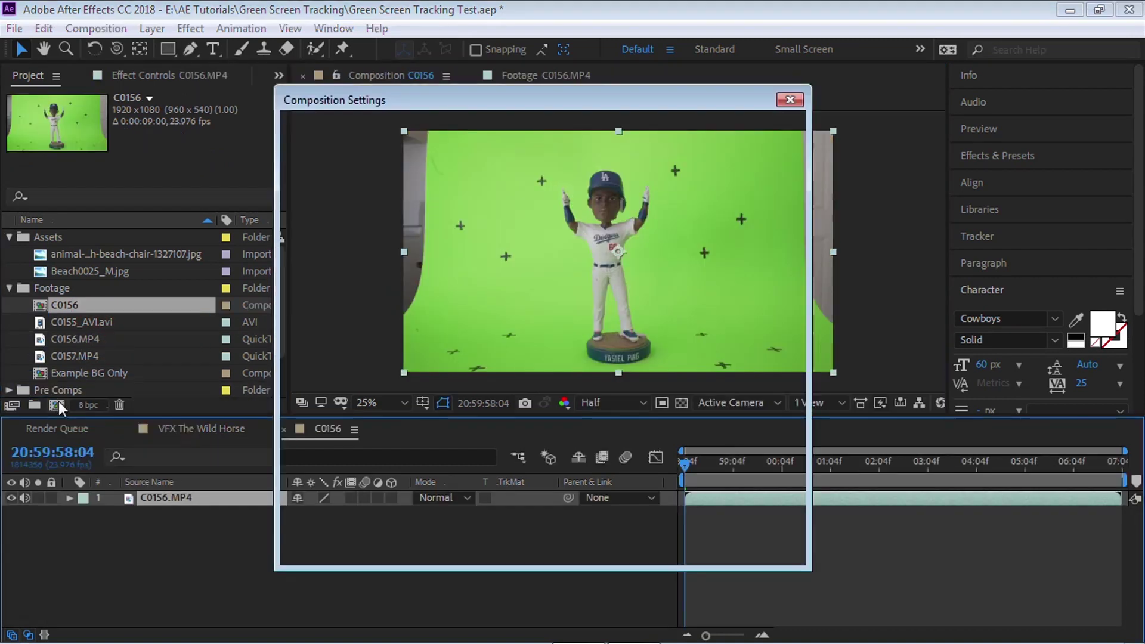
{"action": "type", "text": "V"}
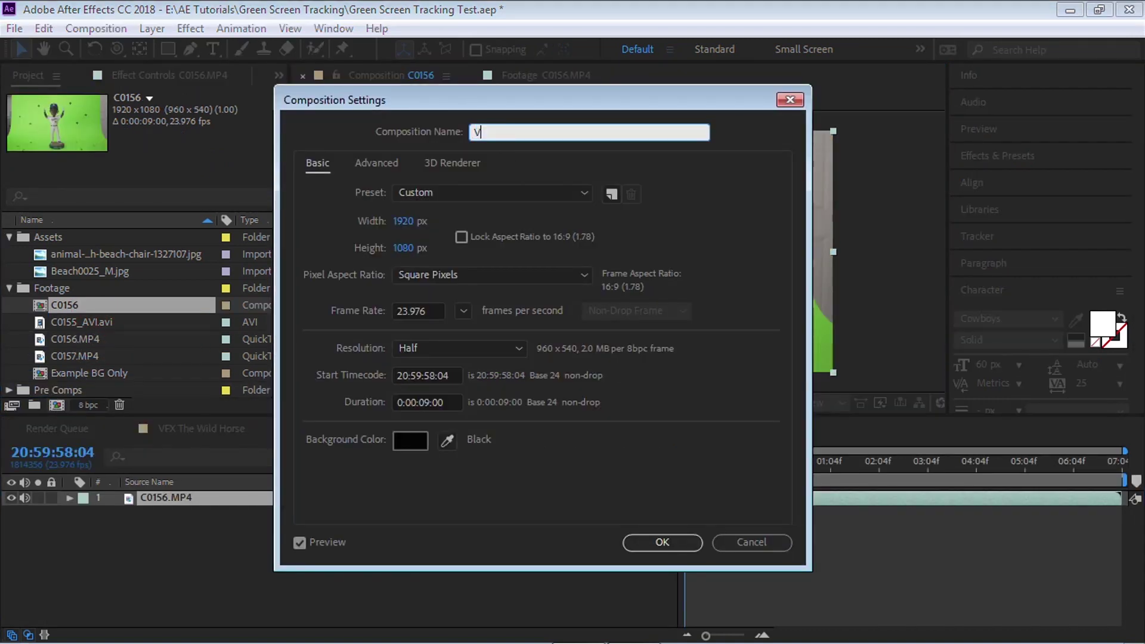
{"action": "type", "text": "FX Full Body Shot"}
{"action": "left_click", "coordinate": [441, 375]}
{"action": "left_click_drag", "start_coordinate": [441, 375], "coordinate": [297, 370]}
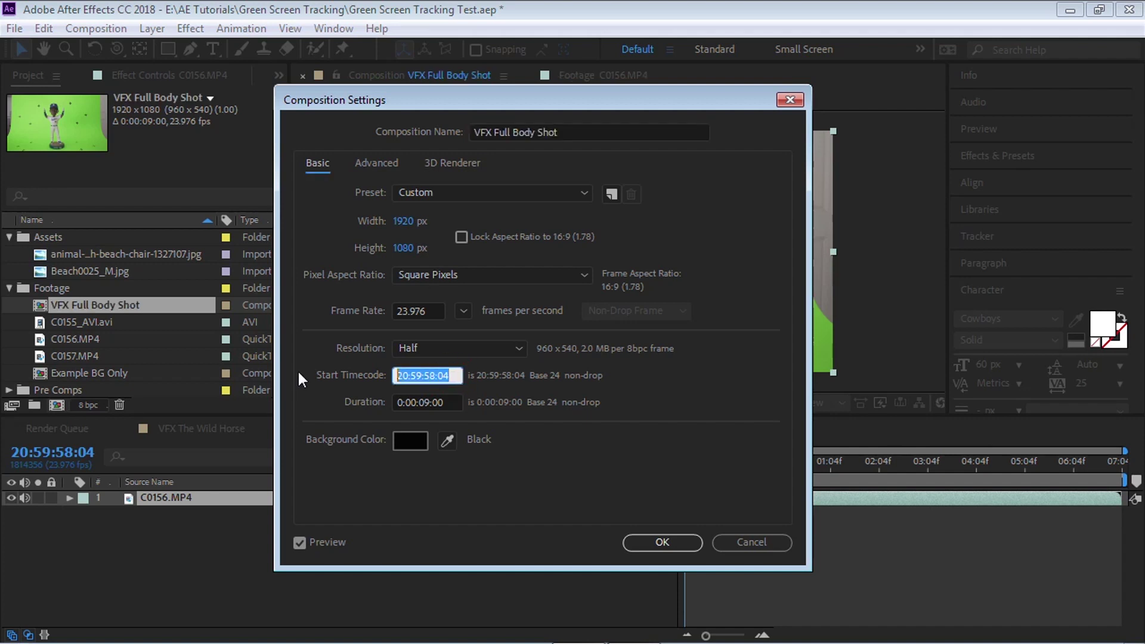
{"action": "type", "text": "000"}
{"action": "left_click", "coordinate": [662, 541]}
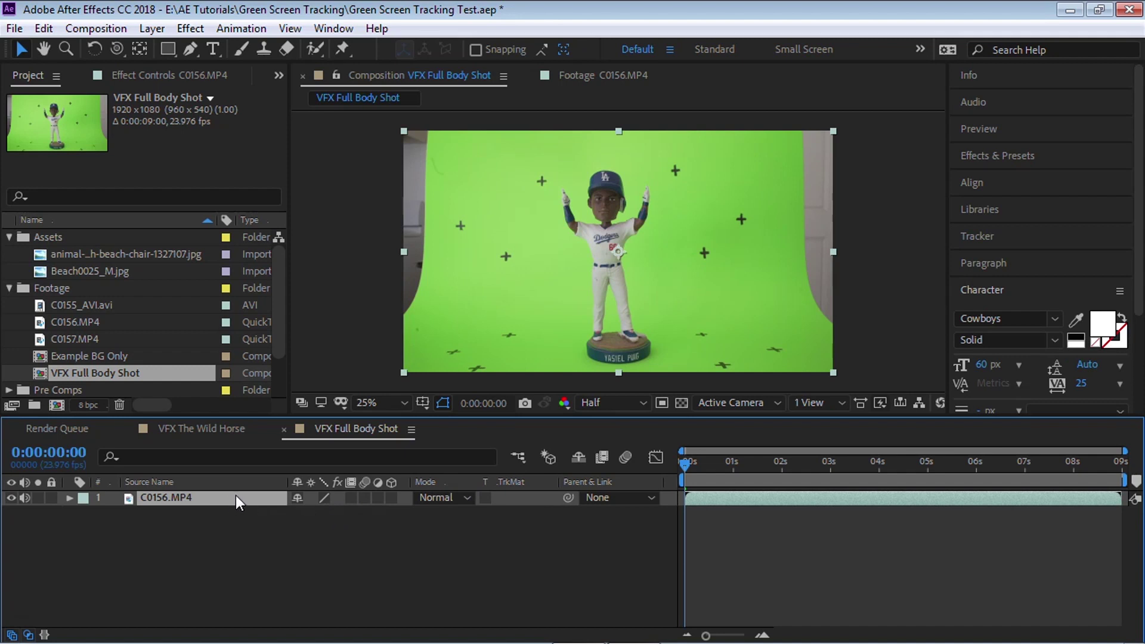
Apply Track Camera to the C0156.MP4 layer, keeping Shot Type on Fixed Angle of View
{"action": "right_click", "coordinate": [245, 499]}
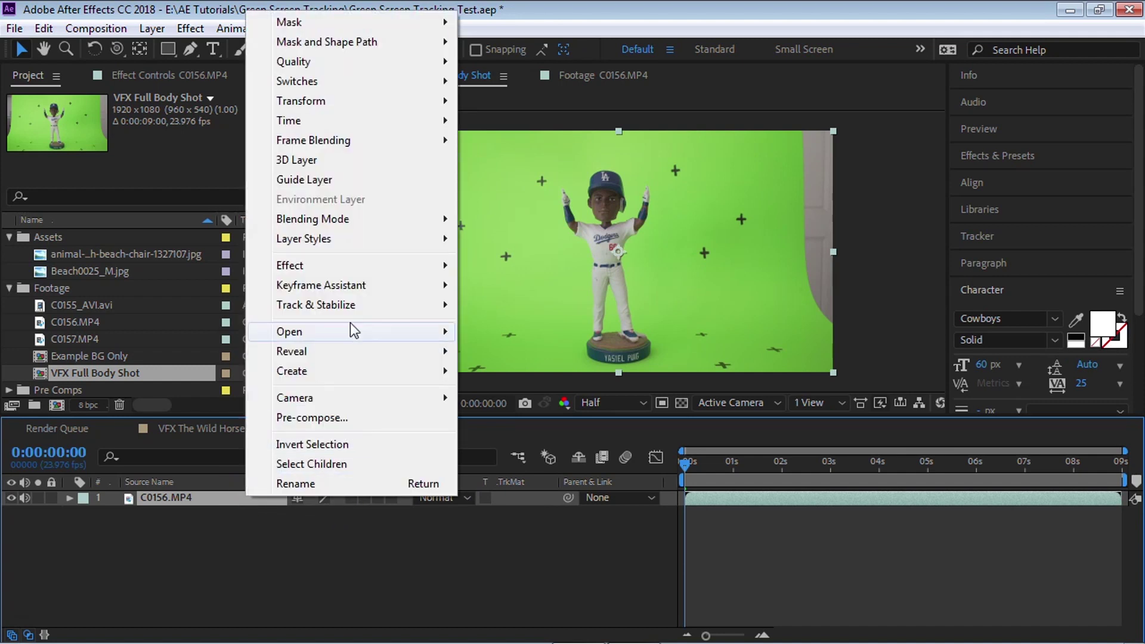
{"action": "mouse_move", "coordinate": [360, 307]}
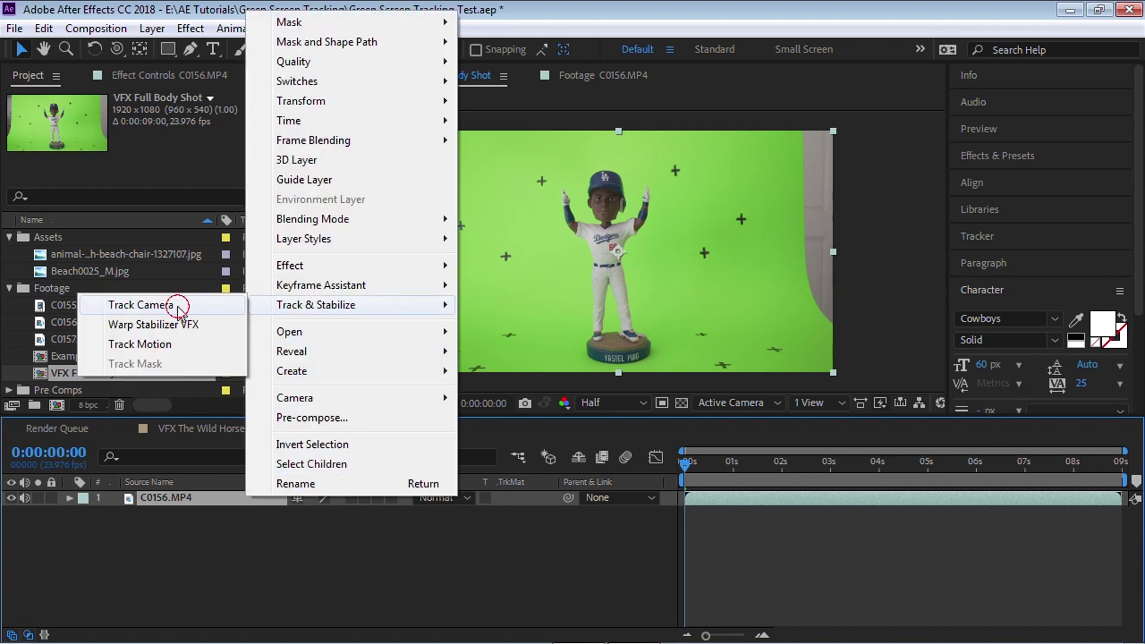
{"action": "left_click", "coordinate": [156, 305]}
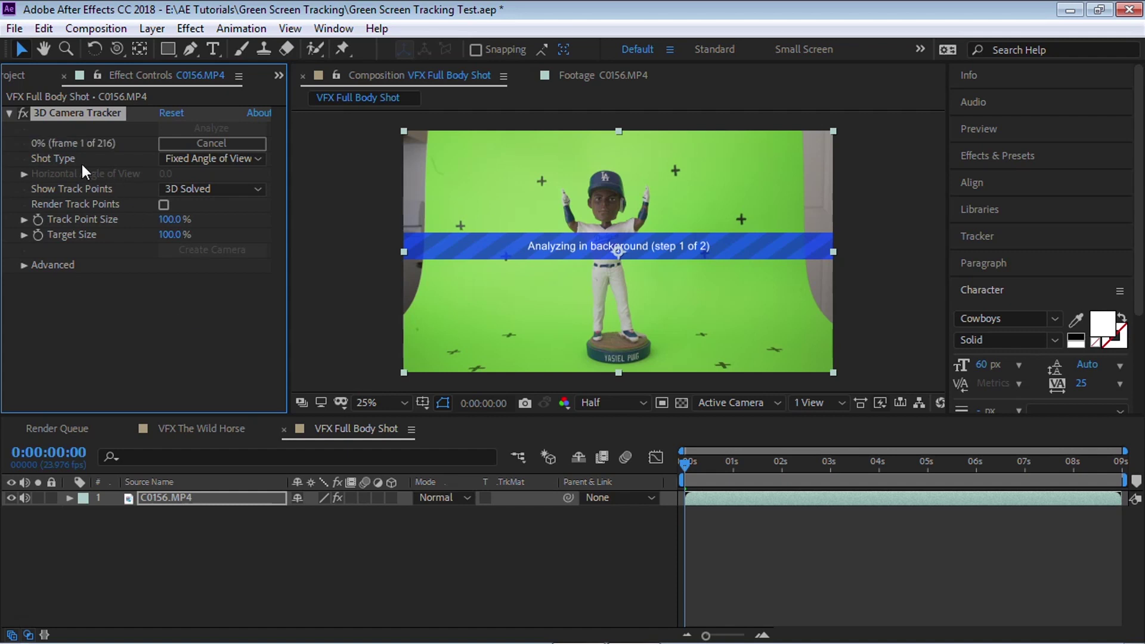
{"action": "left_click", "coordinate": [221, 158]}
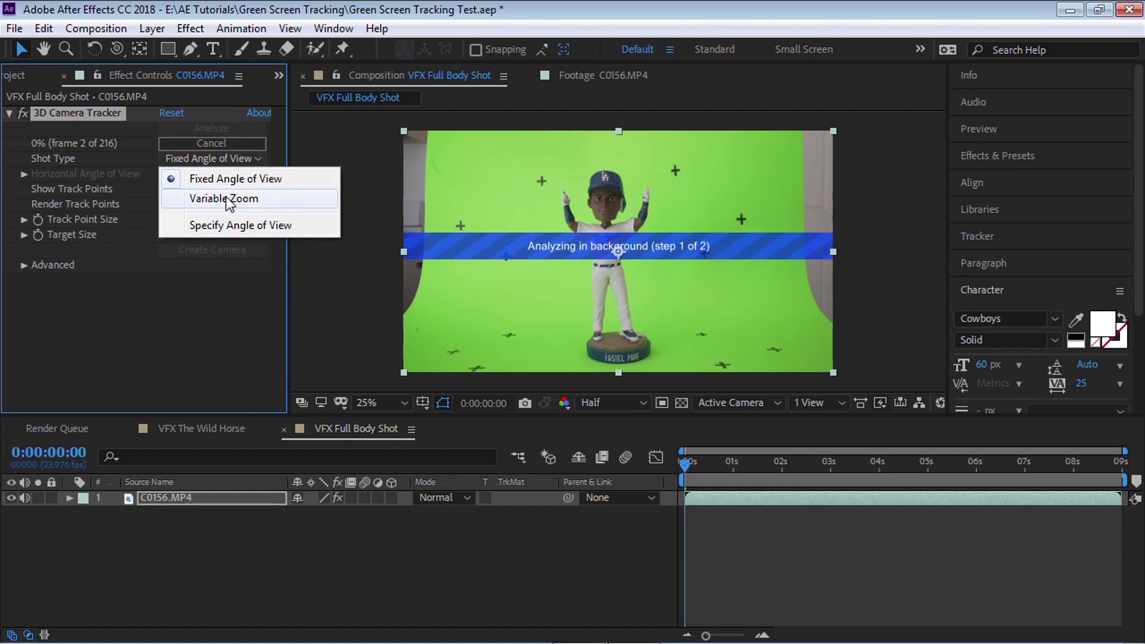
{"action": "left_click", "coordinate": [204, 307]}
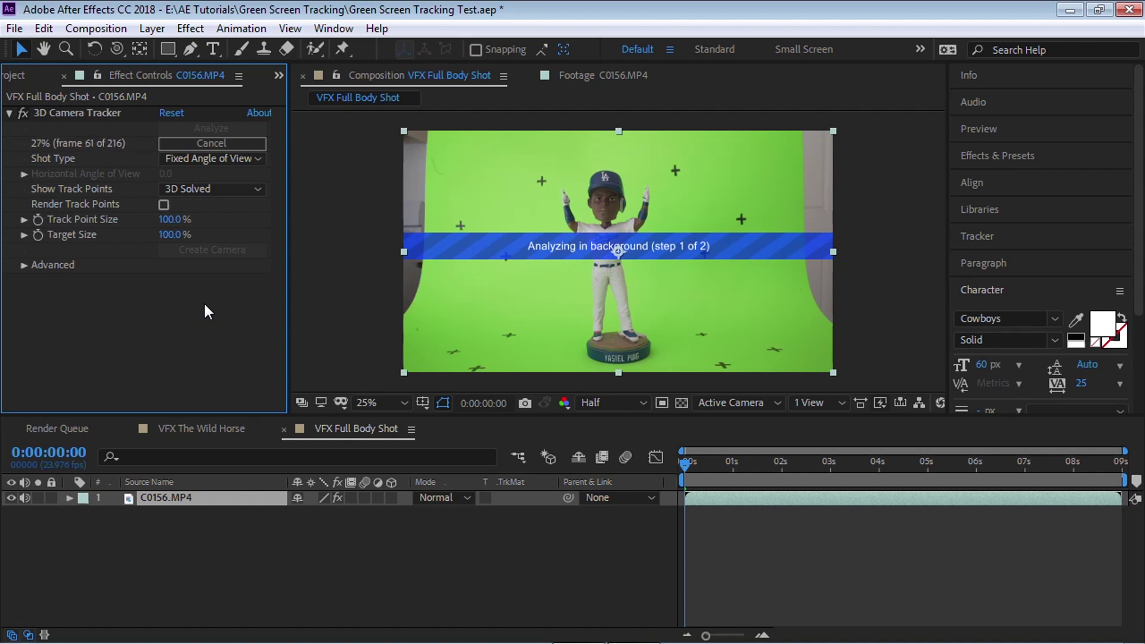
{"action": "left_click", "coordinate": [25, 265]}
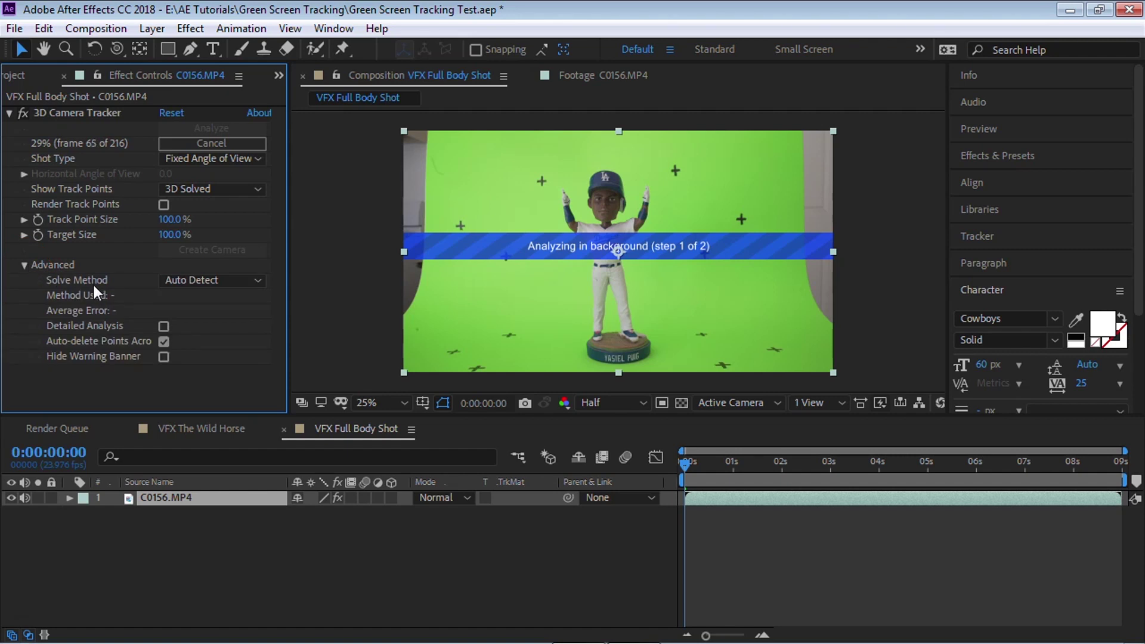
Keep the tracker's Solve Method on Auto Detect while the camera solve completes
{"action": "left_click", "coordinate": [225, 279]}
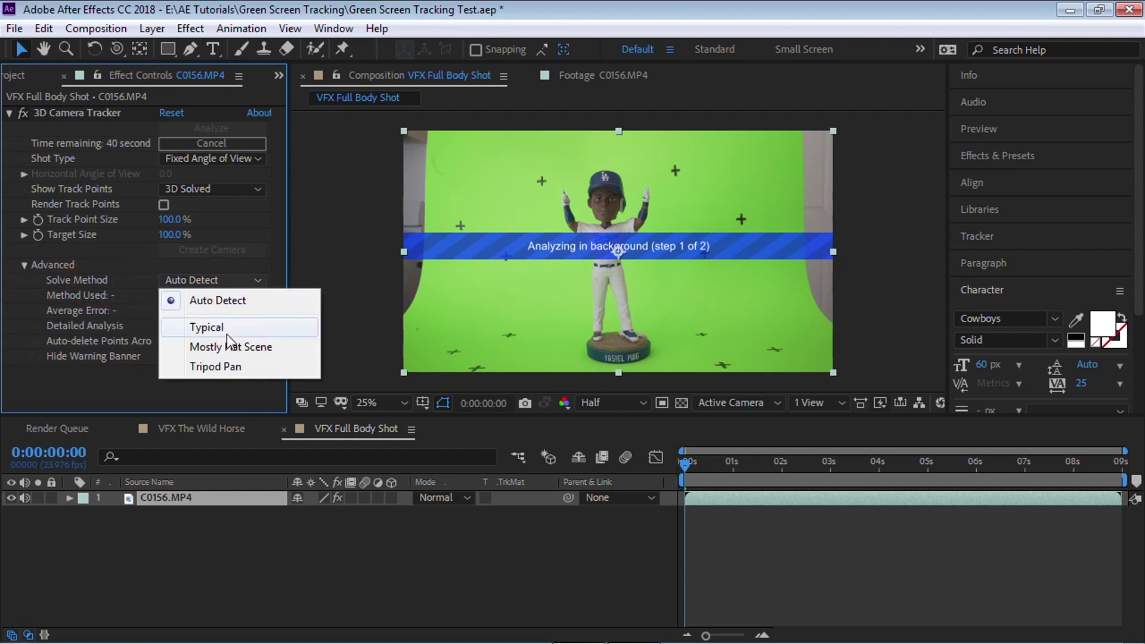
{"action": "left_click", "coordinate": [207, 386]}
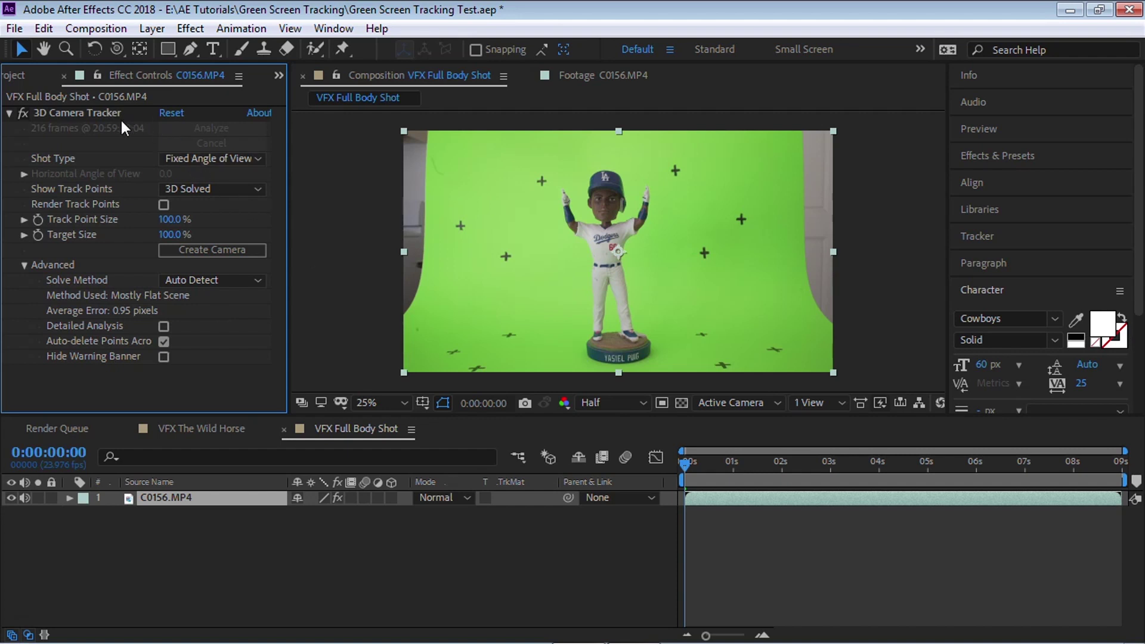
In a maximized 50% view, select the floor track points around the bobblehead's base
{"action": "left_click", "coordinate": [105, 112]}
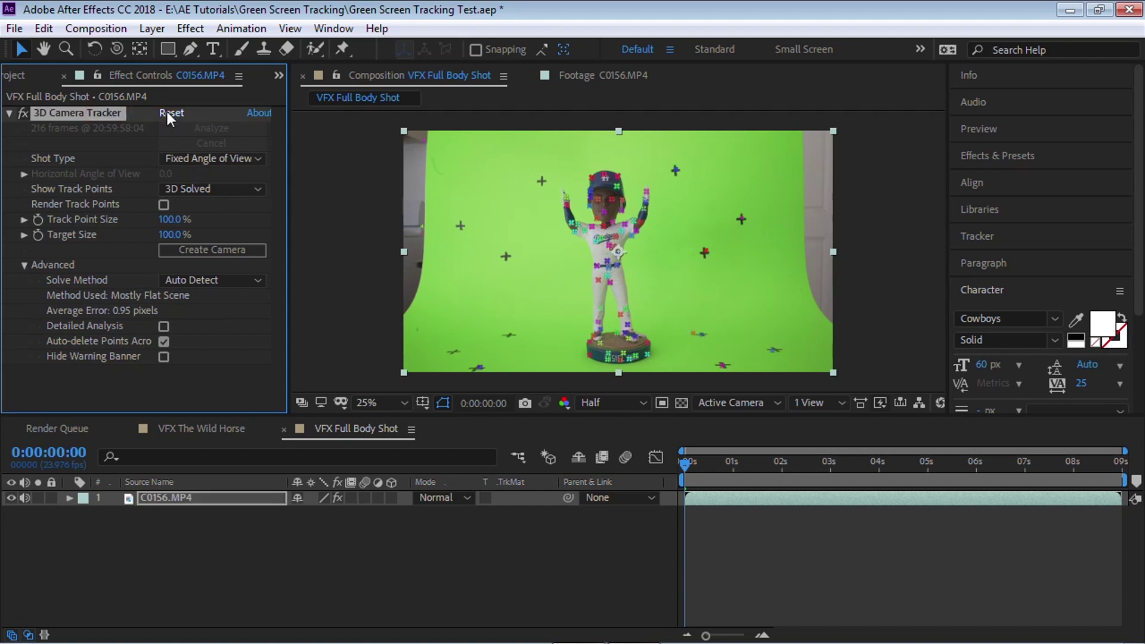
{"action": "key", "text": "period"}
{"action": "key", "text": "grave"}
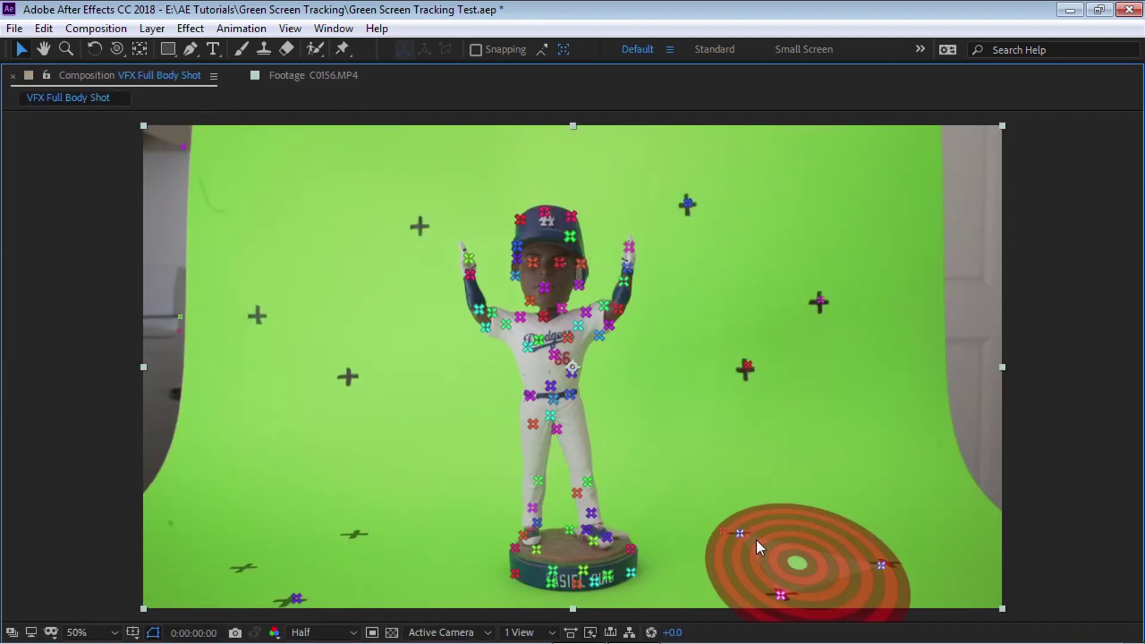
{"action": "left_click", "coordinate": [785, 556]}
{"action": "left_click", "coordinate": [724, 529], "text": "shift"}
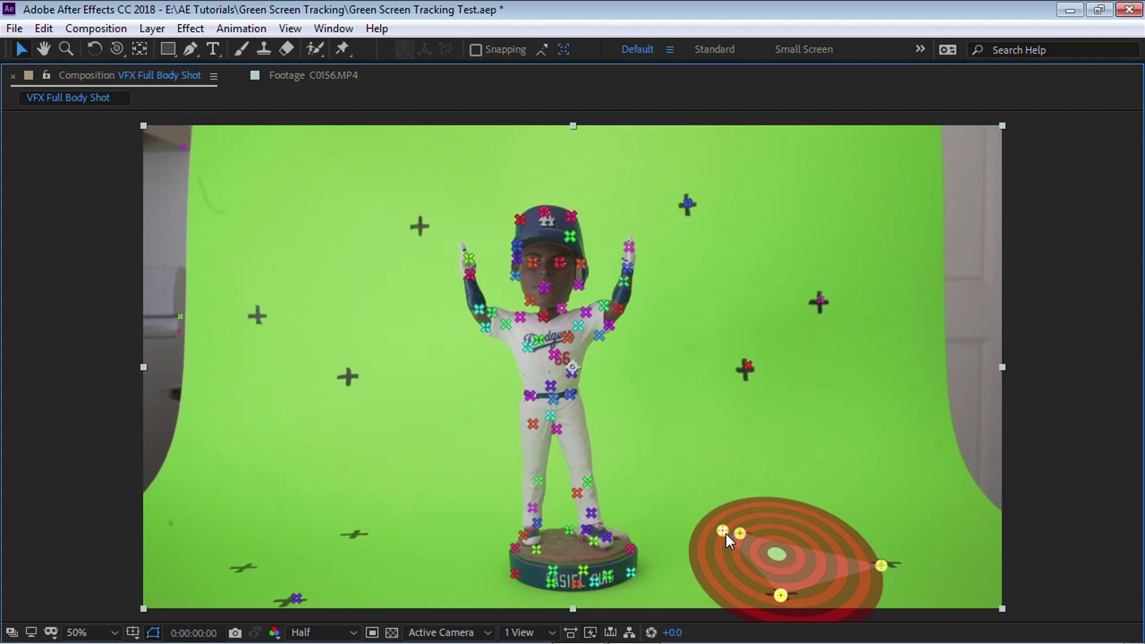
{"action": "left_click", "coordinate": [297, 599], "text": "shift"}
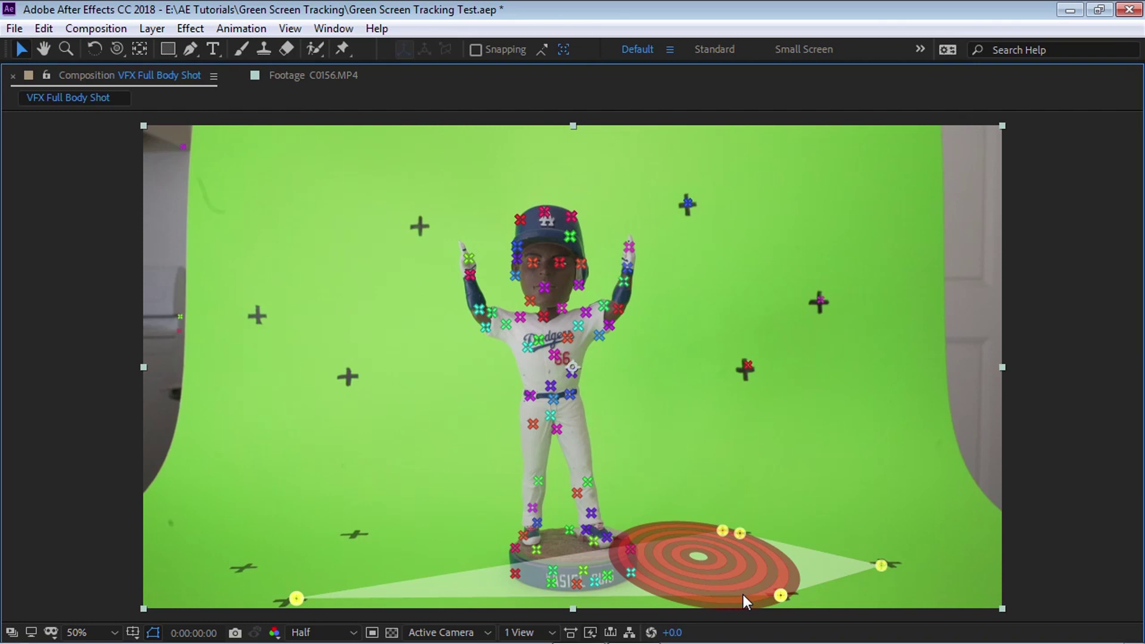
{"action": "right_click", "coordinate": [740, 533]}
Create a null and camera from the floor points and rename Track Null 1 to FLOOR
{"action": "left_click", "coordinate": [816, 381]}
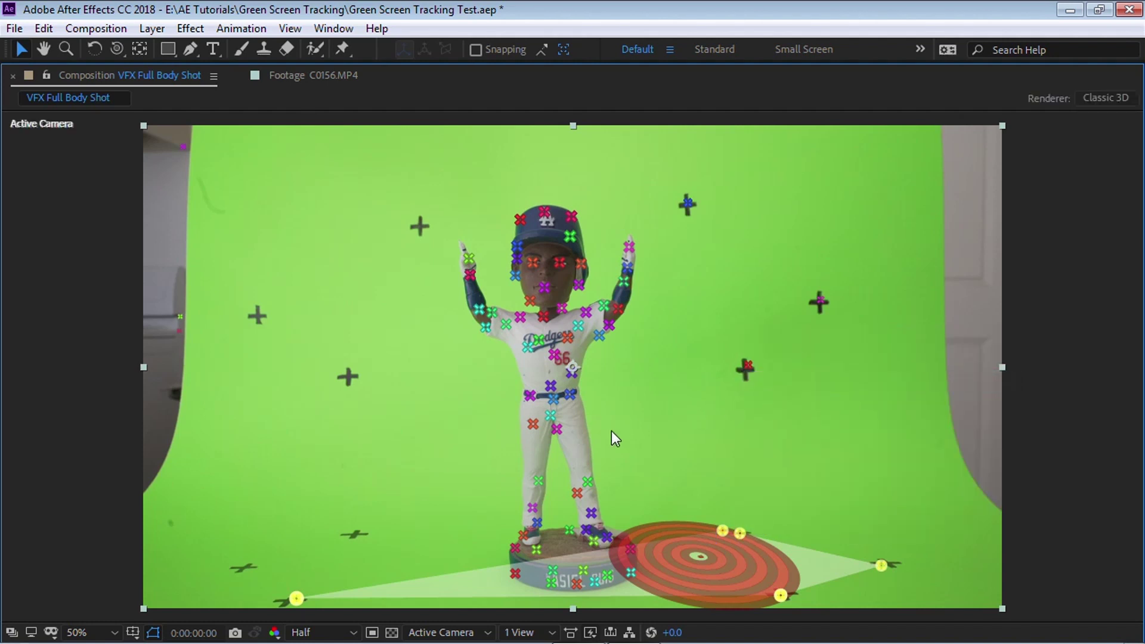
{"action": "key", "text": "grave"}
{"action": "left_click", "coordinate": [185, 499]}
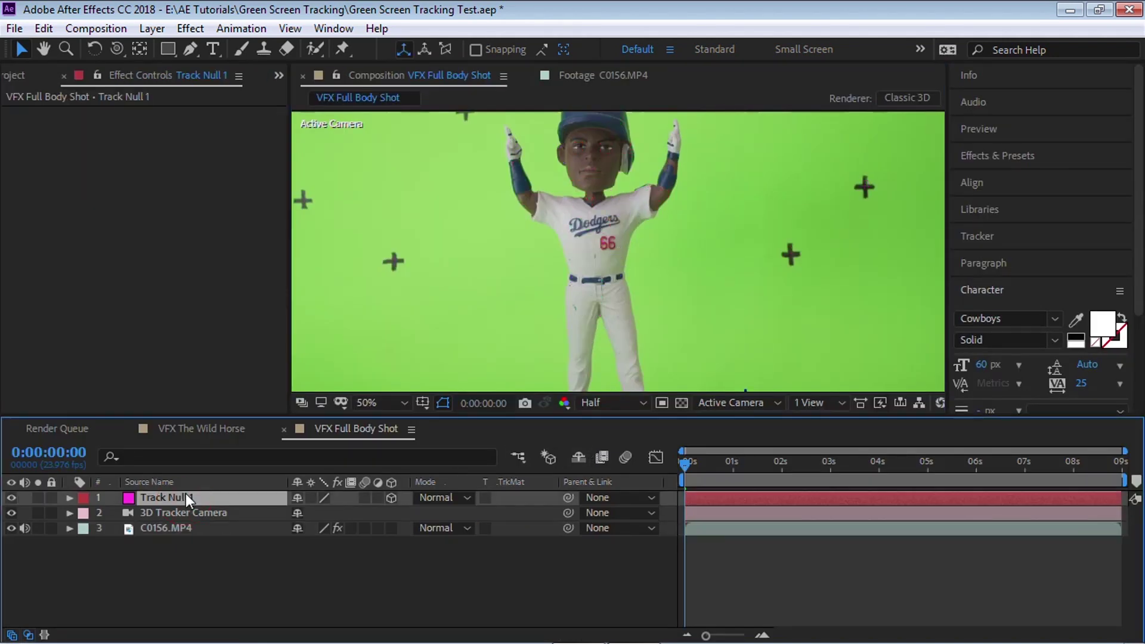
{"action": "key", "text": "Return"}
{"action": "type", "text": "FLOOR"}
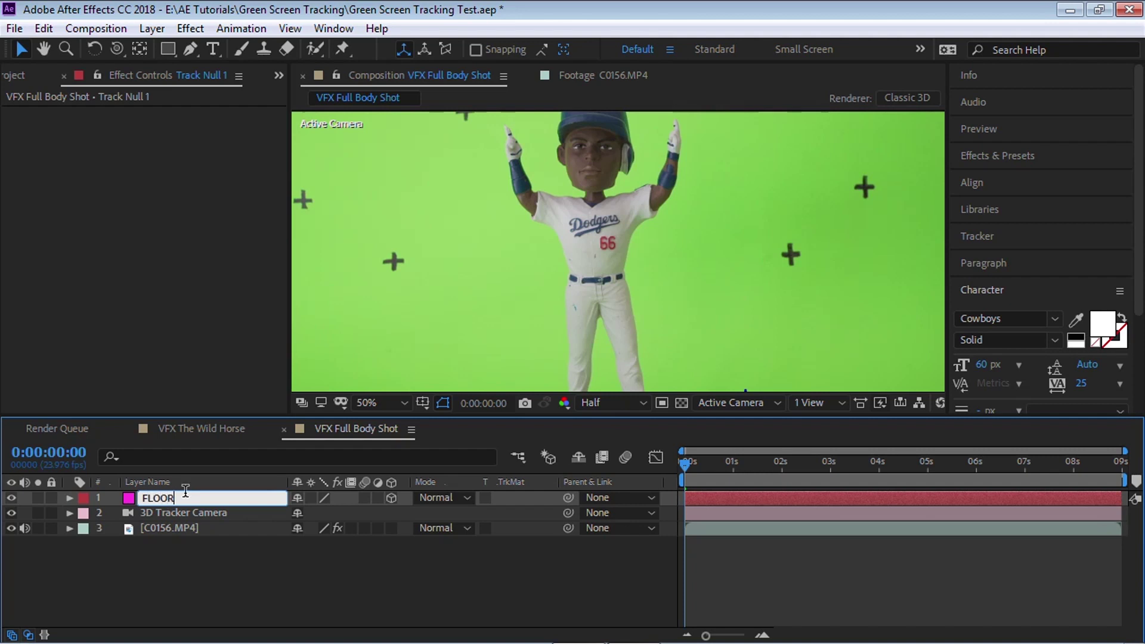
{"action": "key", "text": "Return"}
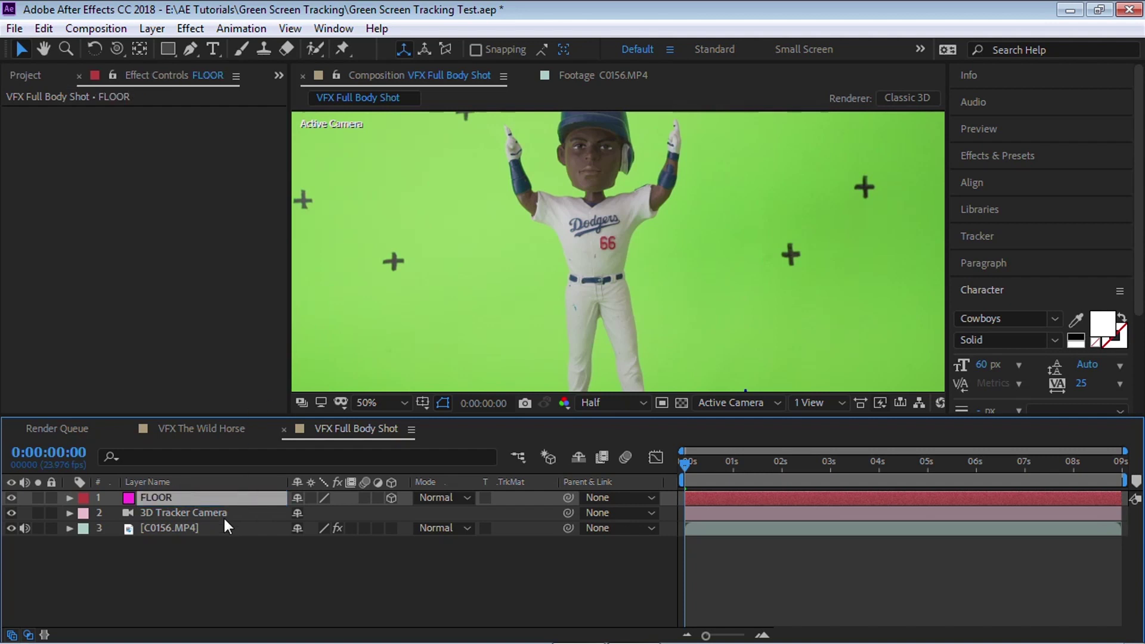
Reveal the 3D Tracker Camera's keyframes, preview from Custom View 1, then return to Active Camera
{"action": "left_click", "coordinate": [221, 512]}
{"action": "key", "text": "u"}
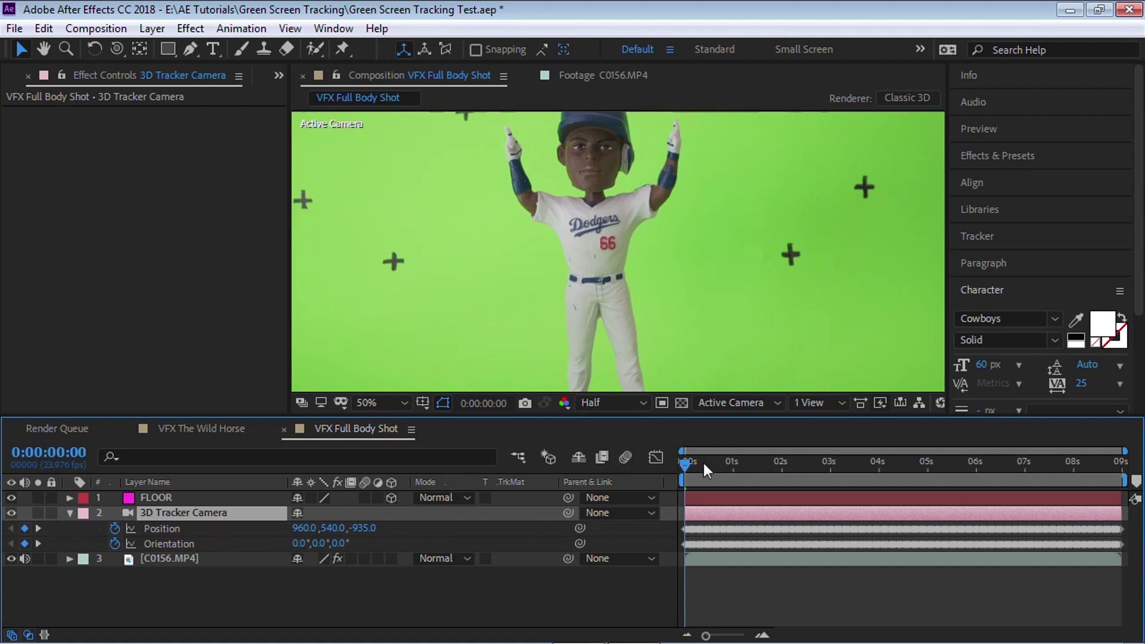
{"action": "mouse_move", "coordinate": [686, 464]}
{"action": "left_mouse_down"}
{"action": "mouse_move", "coordinate": [1118, 460]}
{"action": "mouse_move", "coordinate": [921, 474]}
{"action": "mouse_move", "coordinate": [682, 465]}
{"action": "left_mouse_up"}
{"action": "left_click", "coordinate": [753, 402]}
{"action": "left_click", "coordinate": [757, 591]}
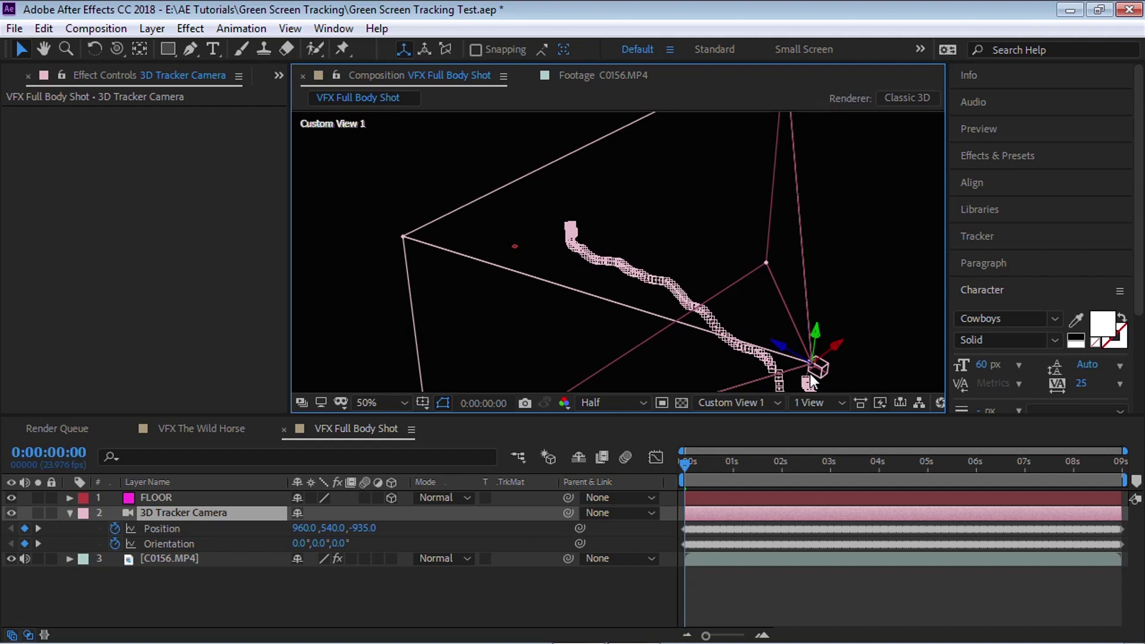
{"action": "left_click", "coordinate": [743, 402]}
{"action": "left_click", "coordinate": [724, 489]}
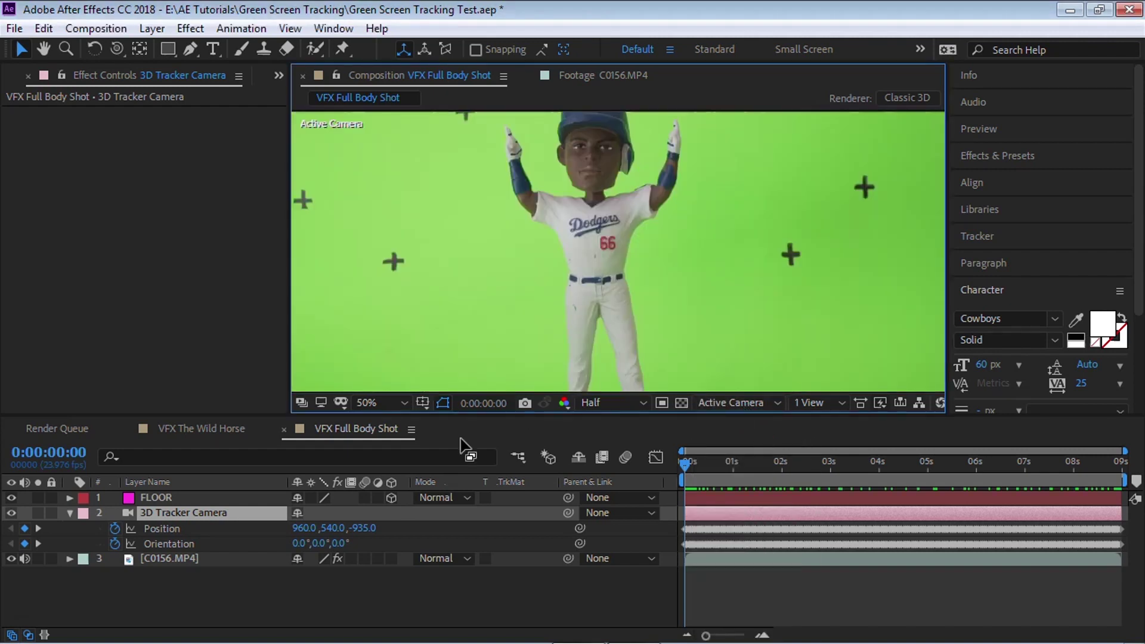
Rename the C0156.MP4 layer to Footage
{"action": "left_click", "coordinate": [185, 555]}
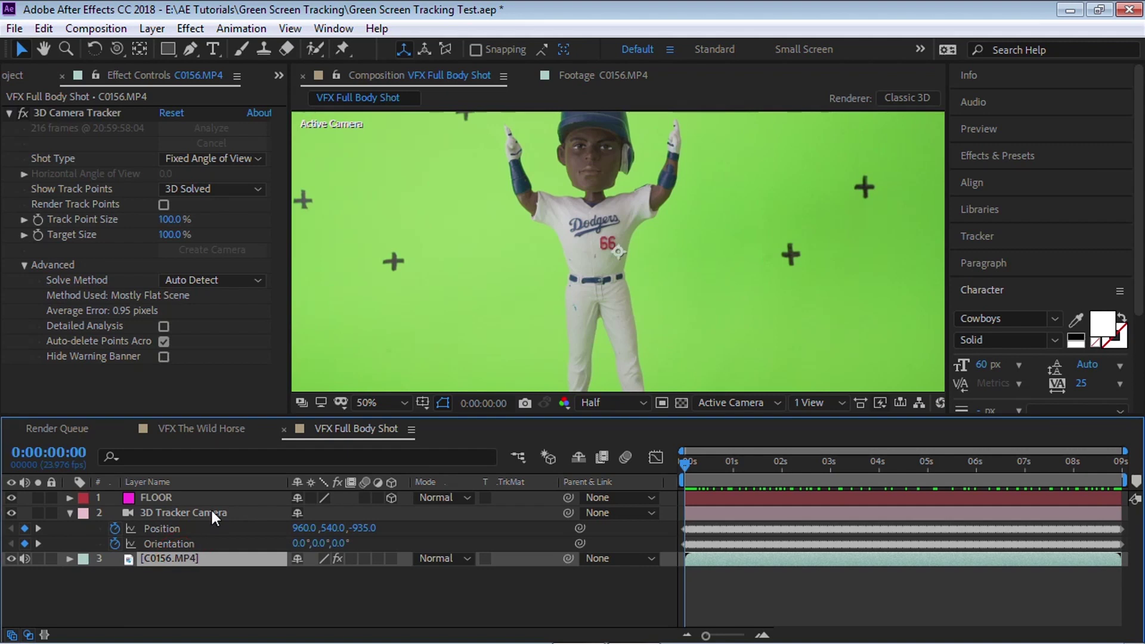
{"action": "key", "text": "Return"}
{"action": "type", "text": "Footage"}
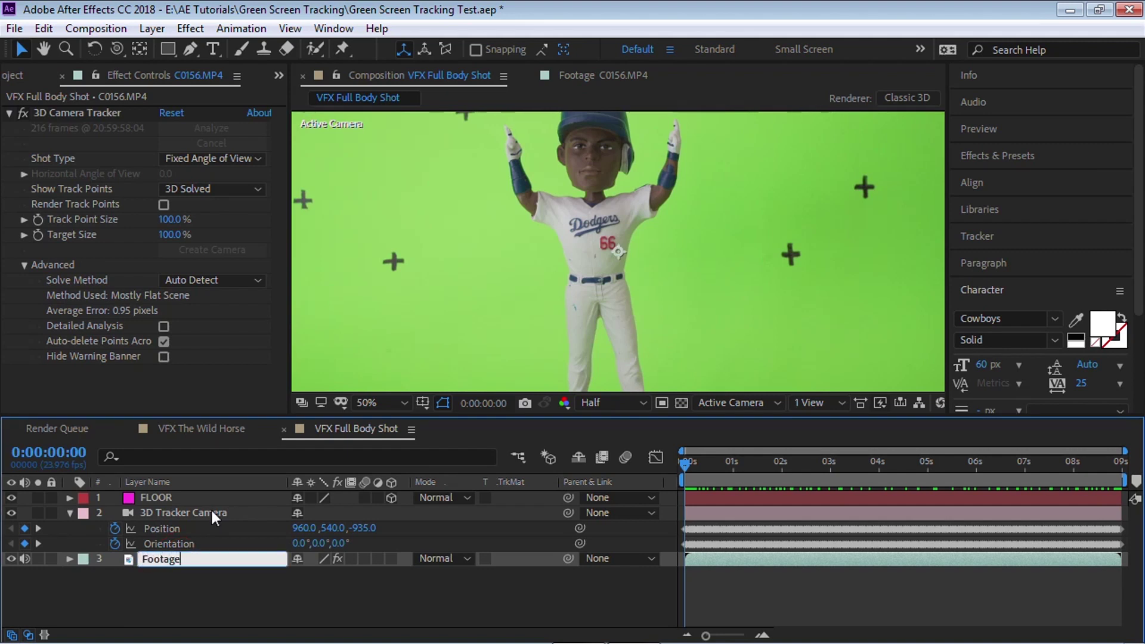
{"action": "key", "text": "Return"}
Create a tracked null from three green-backdrop track points and name it BG
{"action": "left_click", "coordinate": [102, 112]}
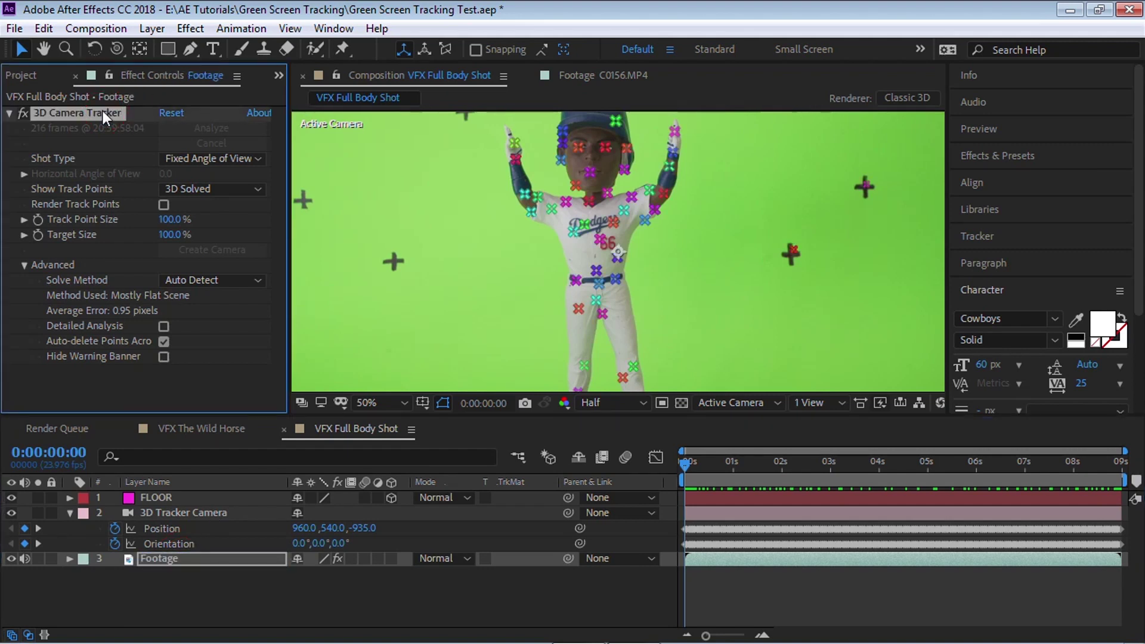
{"action": "key", "text": "comma"}
{"action": "key", "text": "period"}
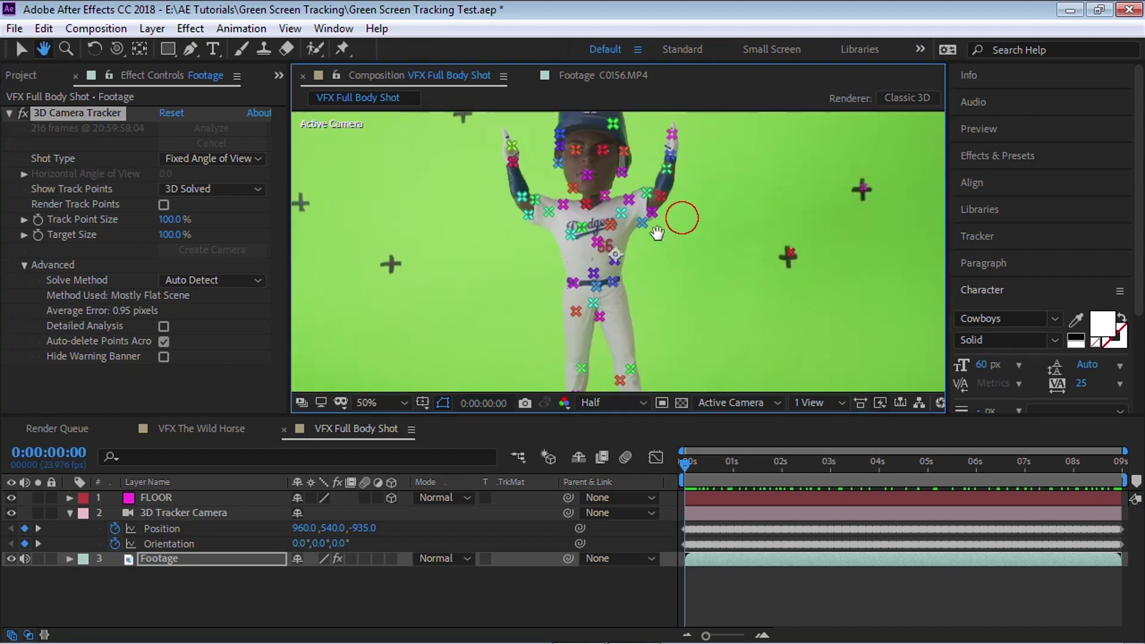
{"action": "left_click", "coordinate": [706, 226]}
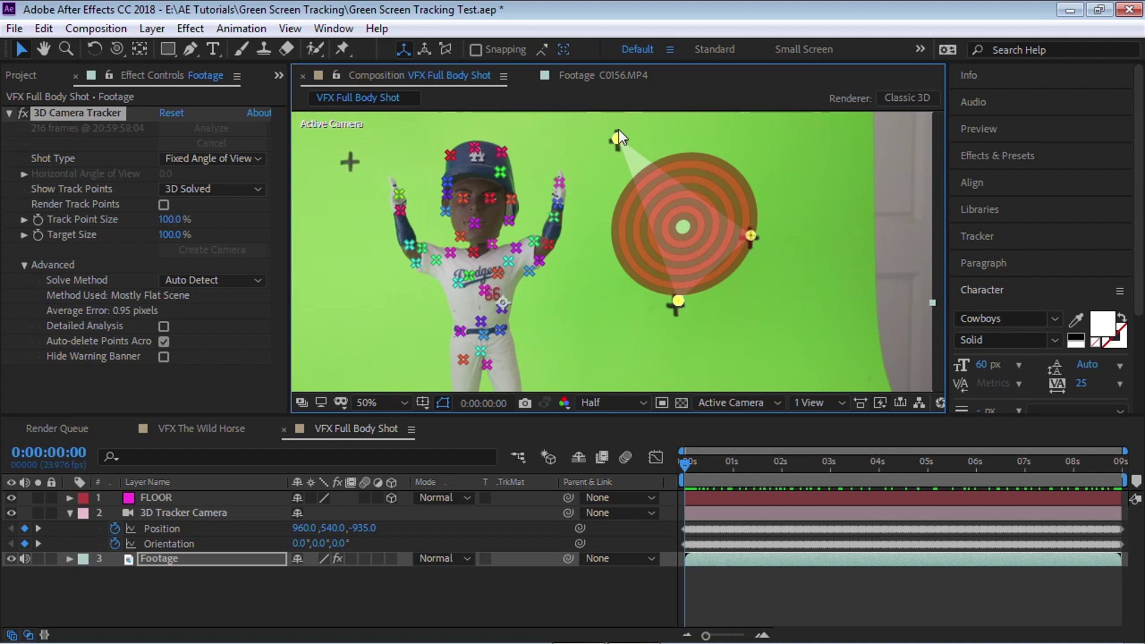
{"action": "right_click", "coordinate": [748, 234]}
{"action": "left_click", "coordinate": [812, 282]}
{"action": "left_click", "coordinate": [205, 496]}
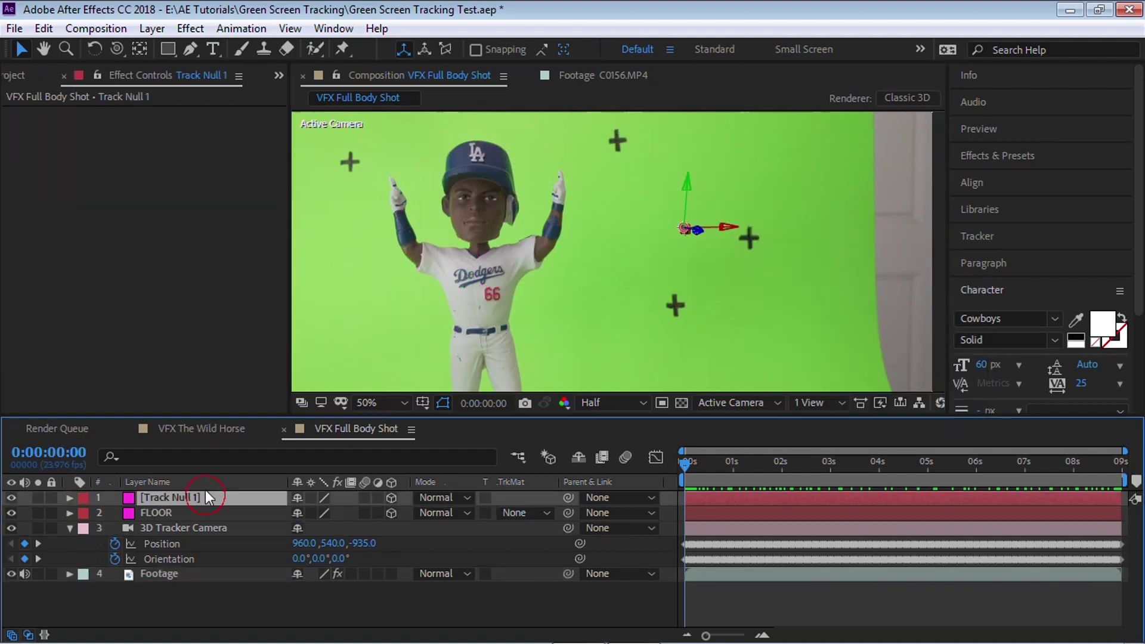
{"action": "key", "text": "Return"}
{"action": "type", "text": "BG"}
{"action": "key", "text": "Return"}
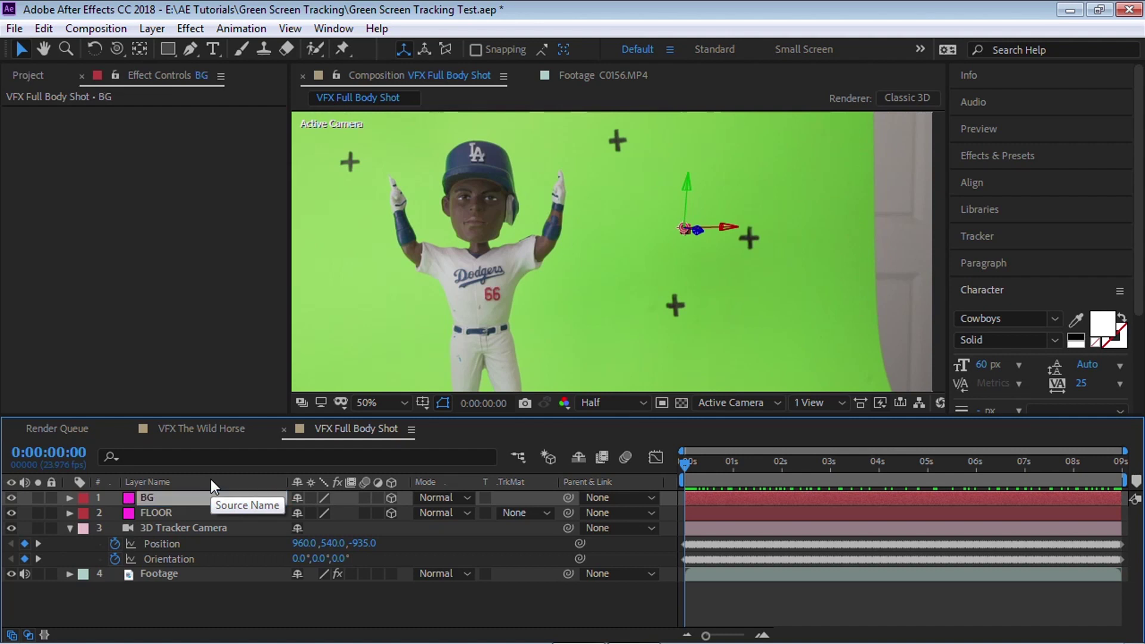
Create a tracked null from three track points on the figure's chest and name it PUIG
{"action": "left_click", "coordinate": [198, 573]}
{"action": "left_click", "coordinate": [84, 113]}
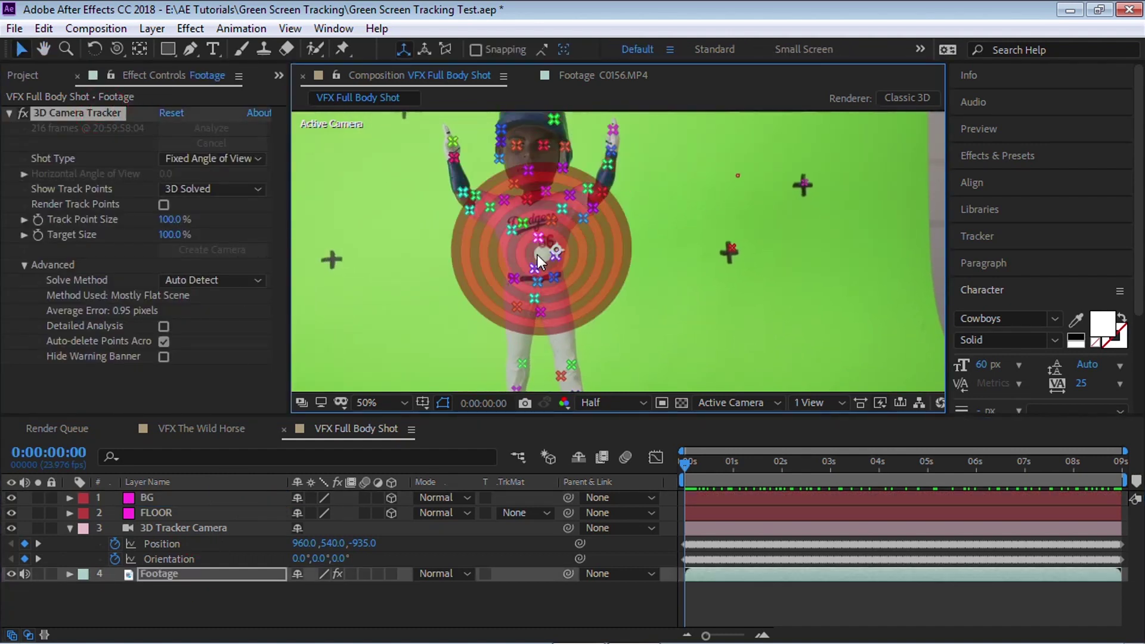
{"action": "left_click", "coordinate": [537, 256]}
{"action": "right_click", "coordinate": [540, 238]}
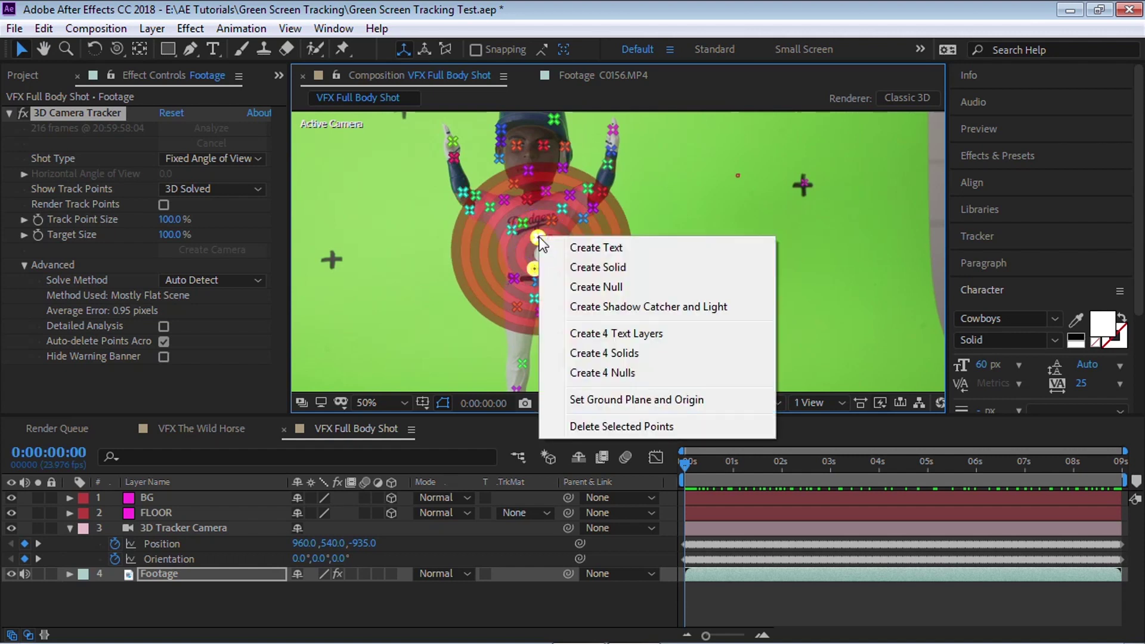
{"action": "left_click", "coordinate": [583, 286]}
{"action": "left_click", "coordinate": [199, 497]}
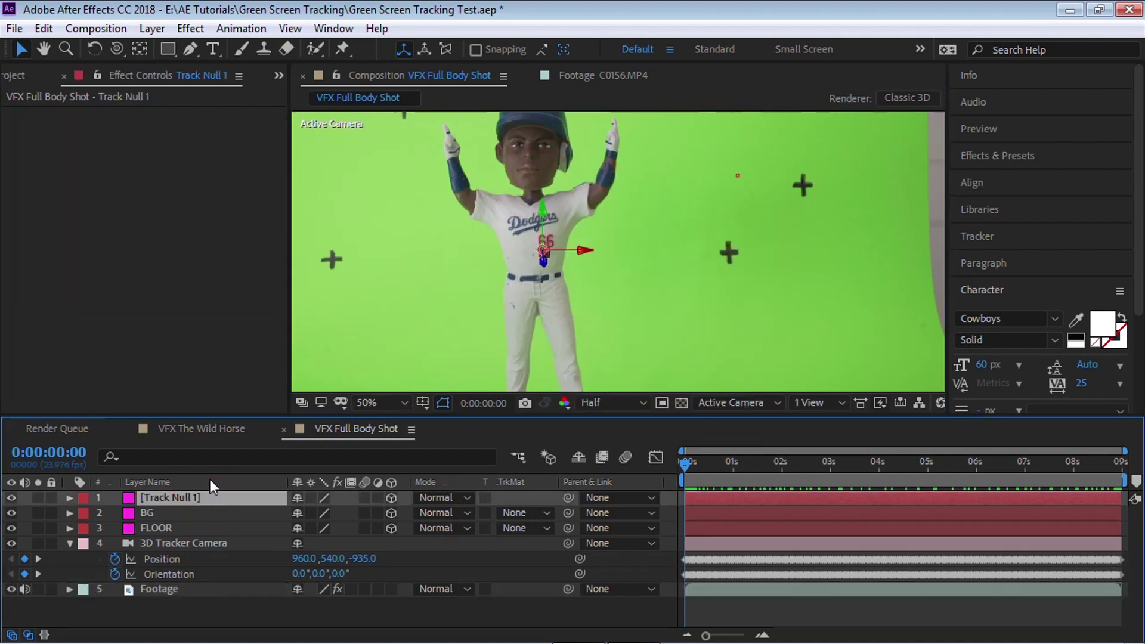
{"action": "key", "text": "Return"}
{"action": "type", "text": "PUY"}
{"action": "key", "text": "BackSpace"}
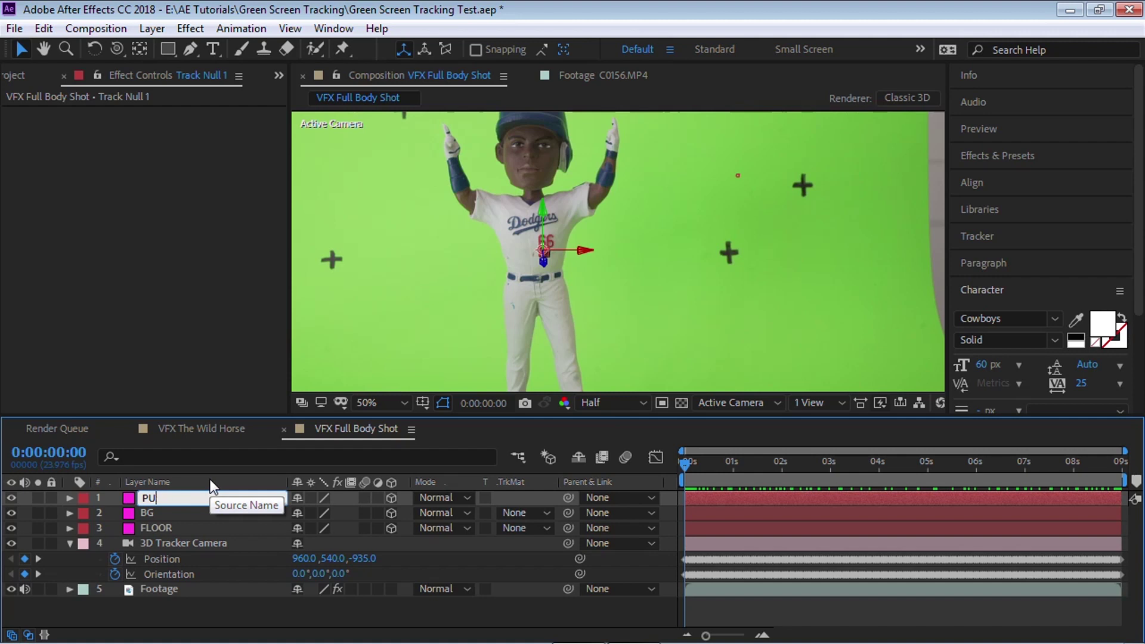
{"action": "type", "text": "IG"}
{"action": "key", "text": "Return"}
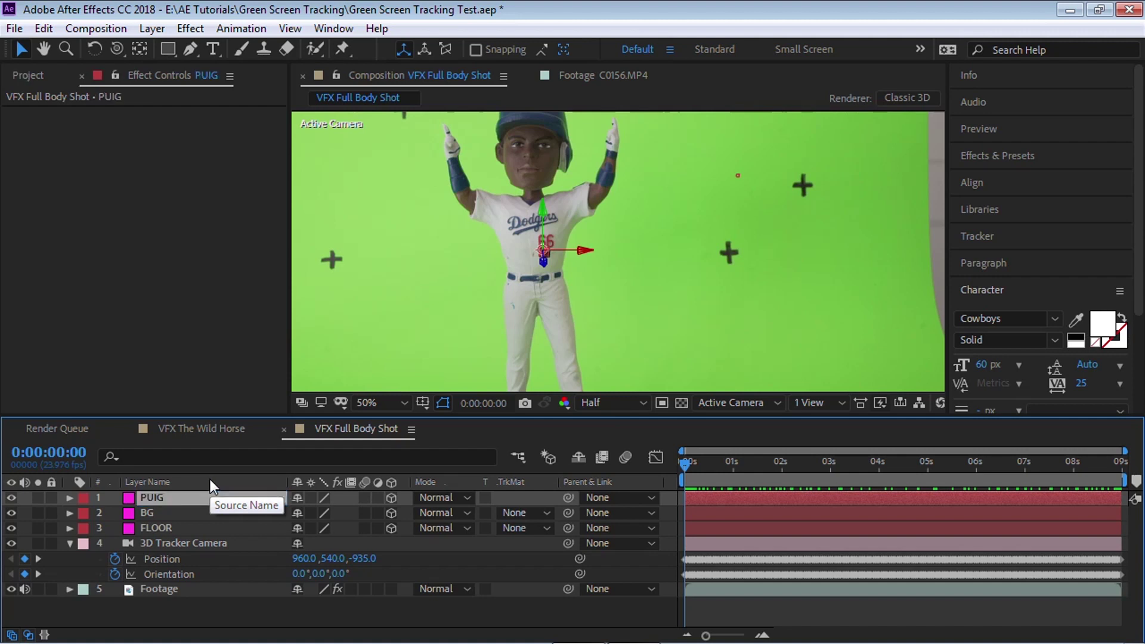
{"action": "key", "text": "comma"}
Collapse the 3D Tracker Camera's properties, then select the Footage layer for masking
{"action": "left_click", "coordinate": [177, 544]}
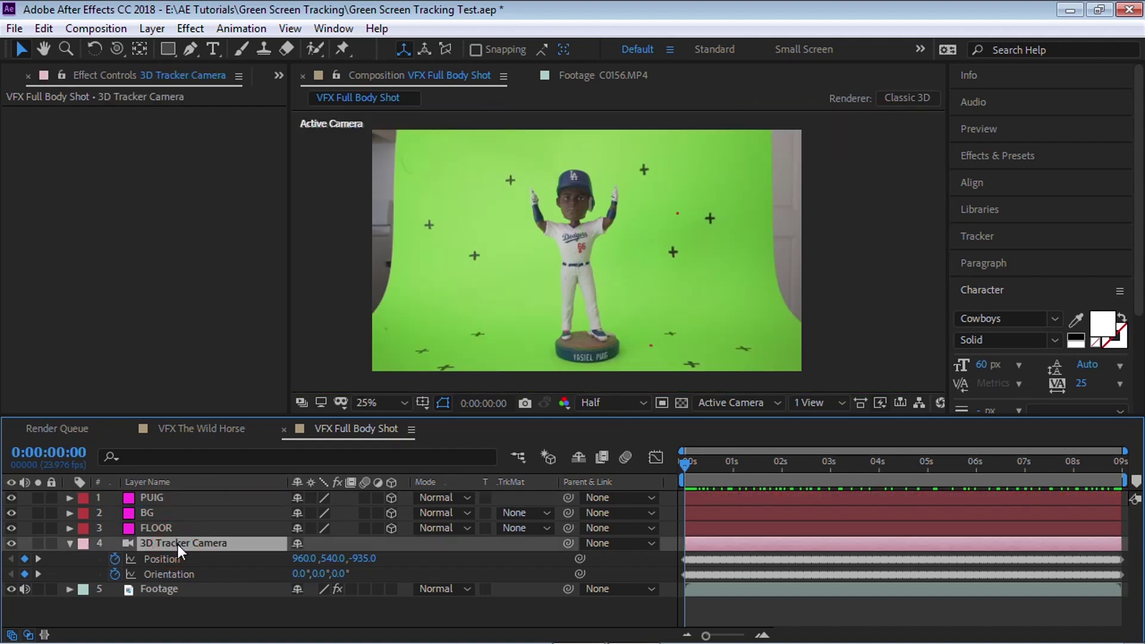
{"action": "left_click", "coordinate": [162, 528]}
{"action": "left_click", "coordinate": [159, 502], "text": "shift"}
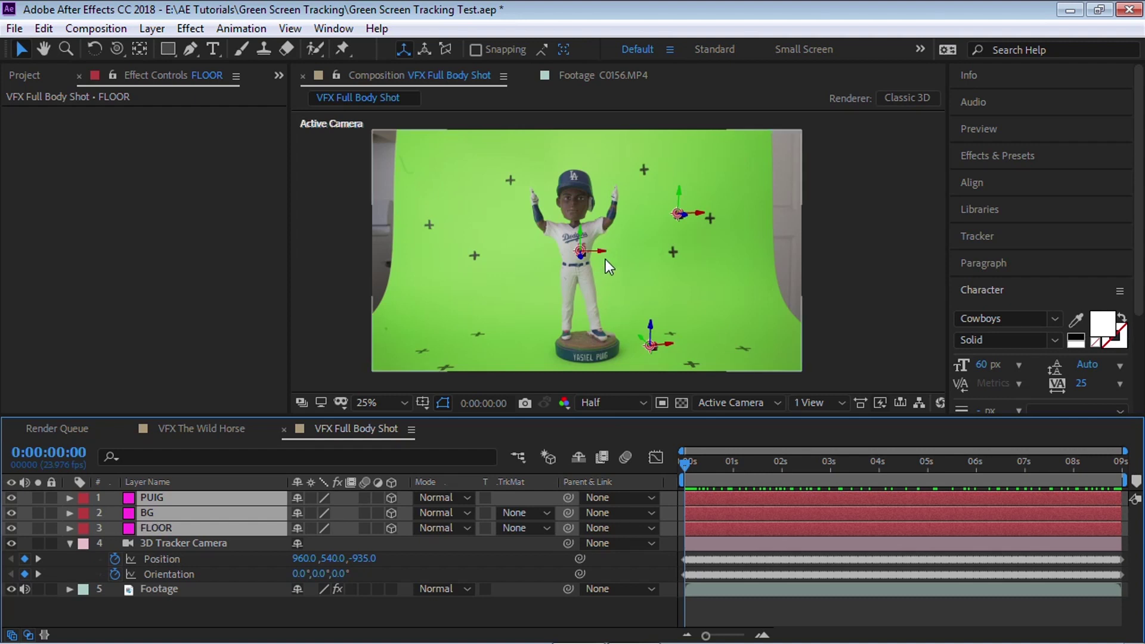
{"action": "left_click", "coordinate": [71, 543]}
{"action": "left_click", "coordinate": [160, 557]}
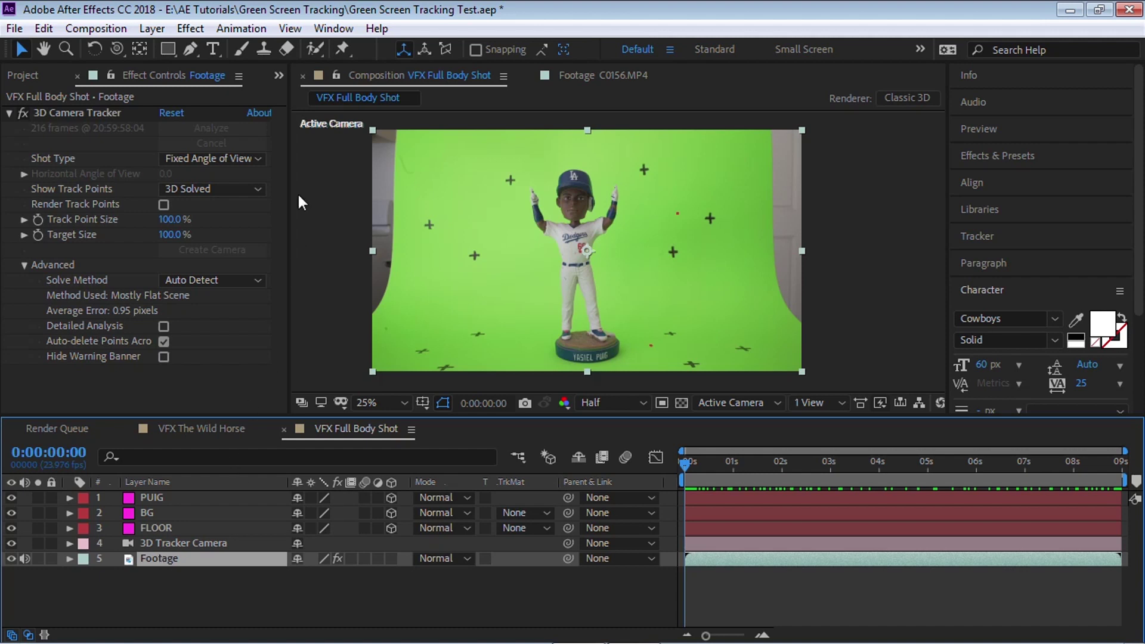
{"action": "left_click", "coordinate": [191, 50]}
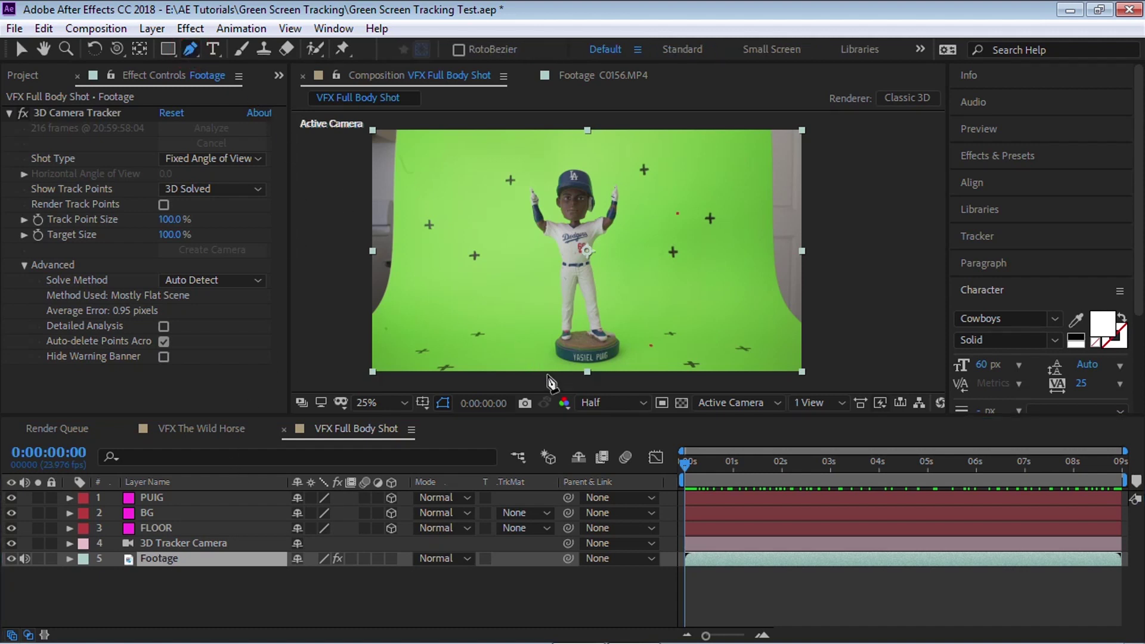
Draw a closed eleven-point pen mask around the bobblehead on the Footage layer
{"action": "left_click", "coordinate": [544, 379]}
{"action": "left_click", "coordinate": [530, 341]}
{"action": "left_click", "coordinate": [534, 261]}
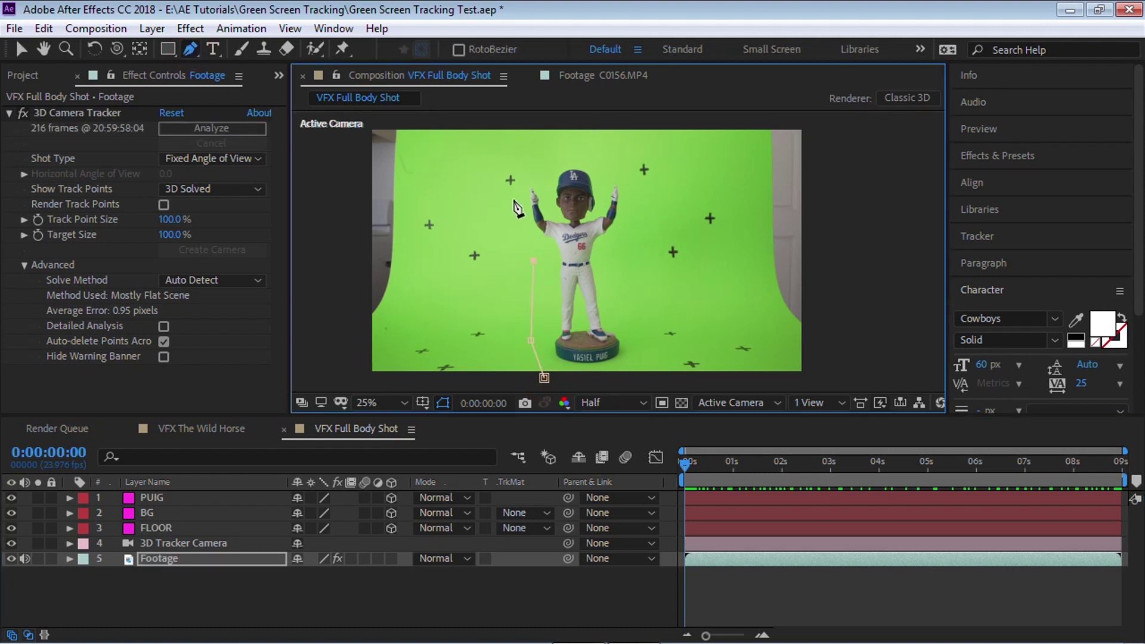
{"action": "left_click", "coordinate": [512, 202]}
{"action": "left_click", "coordinate": [539, 154]}
{"action": "left_click", "coordinate": [606, 150]}
{"action": "left_click", "coordinate": [635, 192]}
{"action": "left_click", "coordinate": [621, 276]}
{"action": "left_click", "coordinate": [635, 339]}
{"action": "left_click", "coordinate": [627, 381]}
{"action": "left_click", "coordinate": [543, 377]}
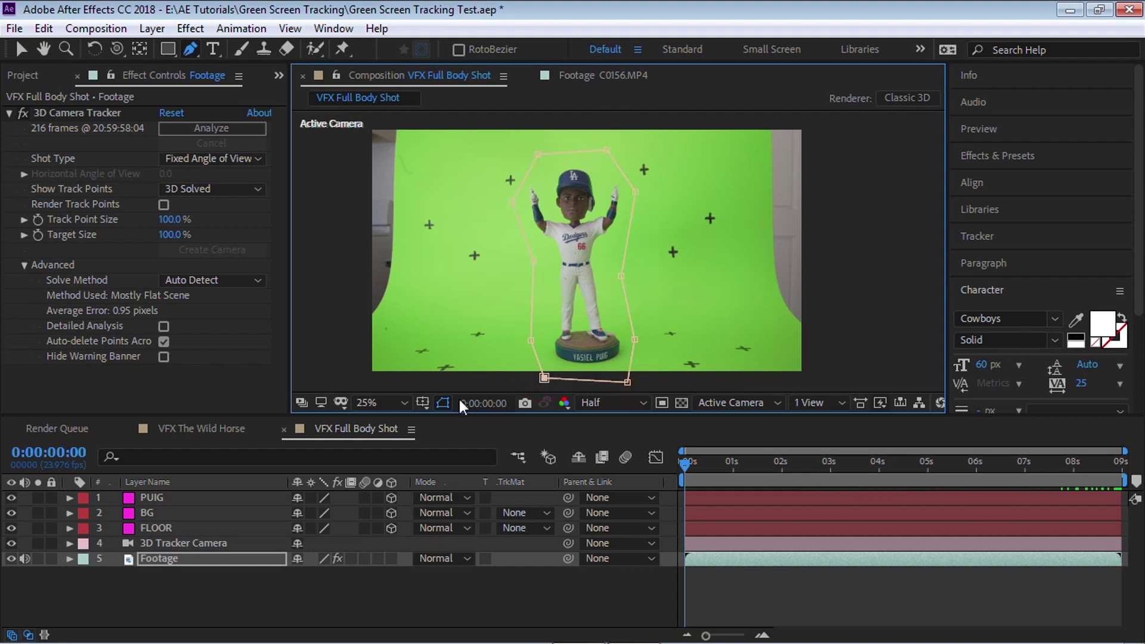
Set Mask 1's colour to blue and its mode to None, then nudge the top-right point
{"action": "left_click", "coordinate": [70, 558]}
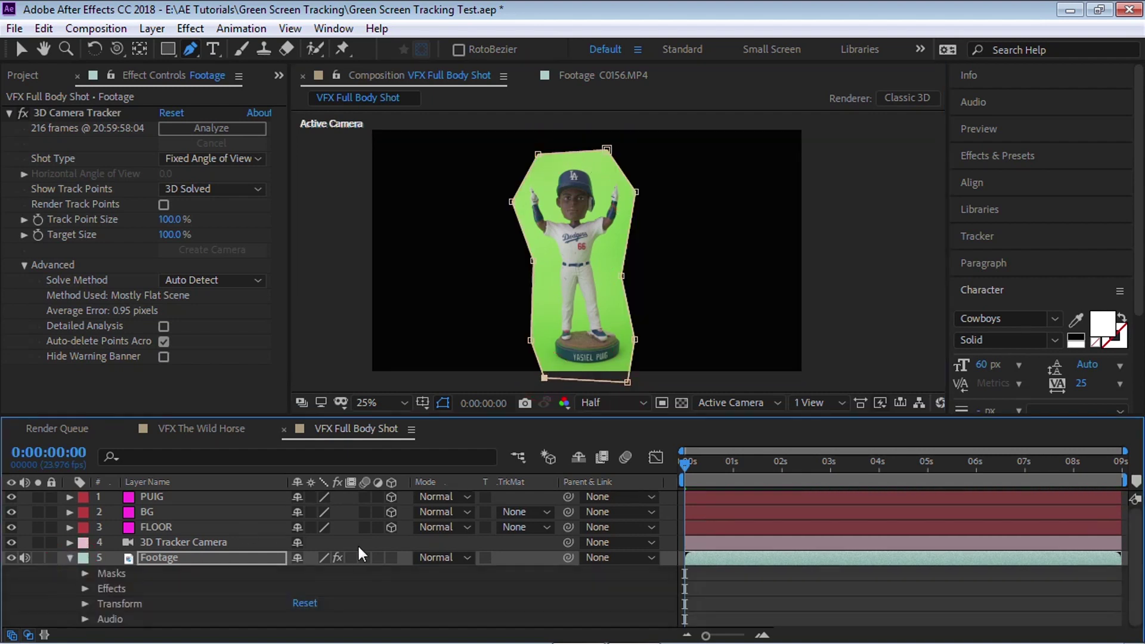
{"action": "left_click", "coordinate": [85, 574]}
{"action": "left_click", "coordinate": [116, 588]}
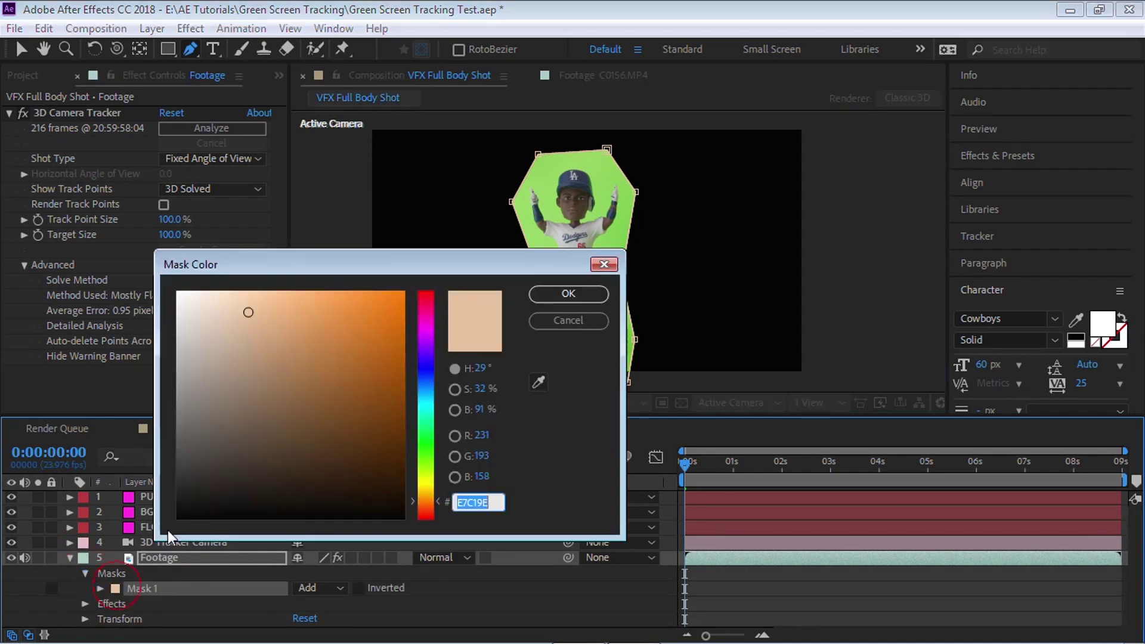
{"action": "left_click", "coordinate": [425, 368]}
{"action": "left_click", "coordinate": [384, 307]}
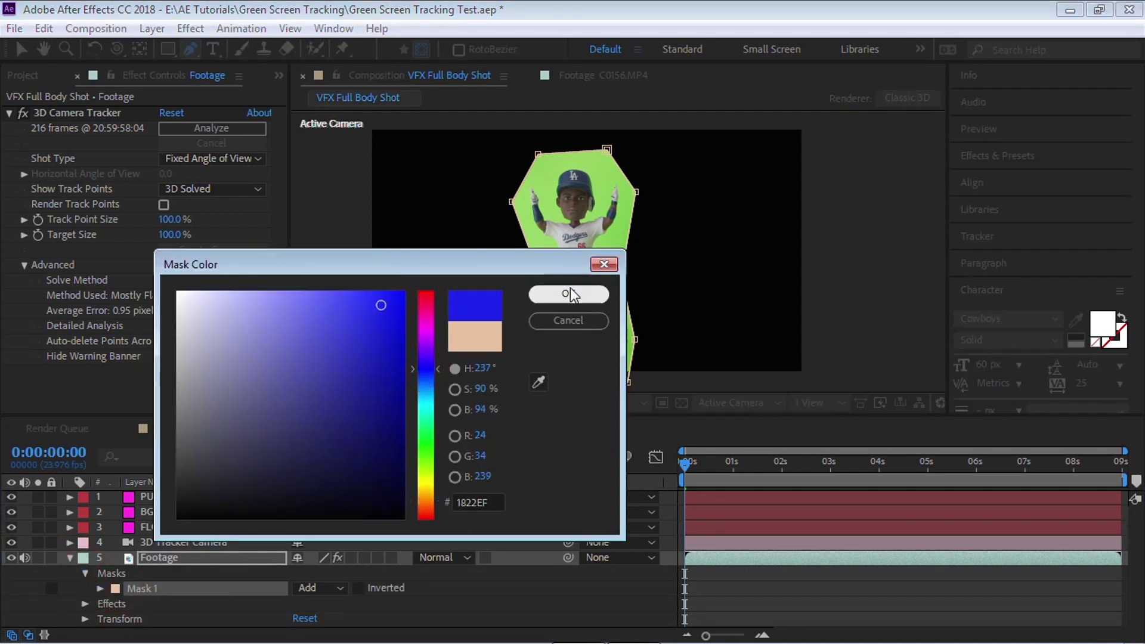
{"action": "left_click", "coordinate": [568, 293]}
{"action": "left_click", "coordinate": [325, 589]}
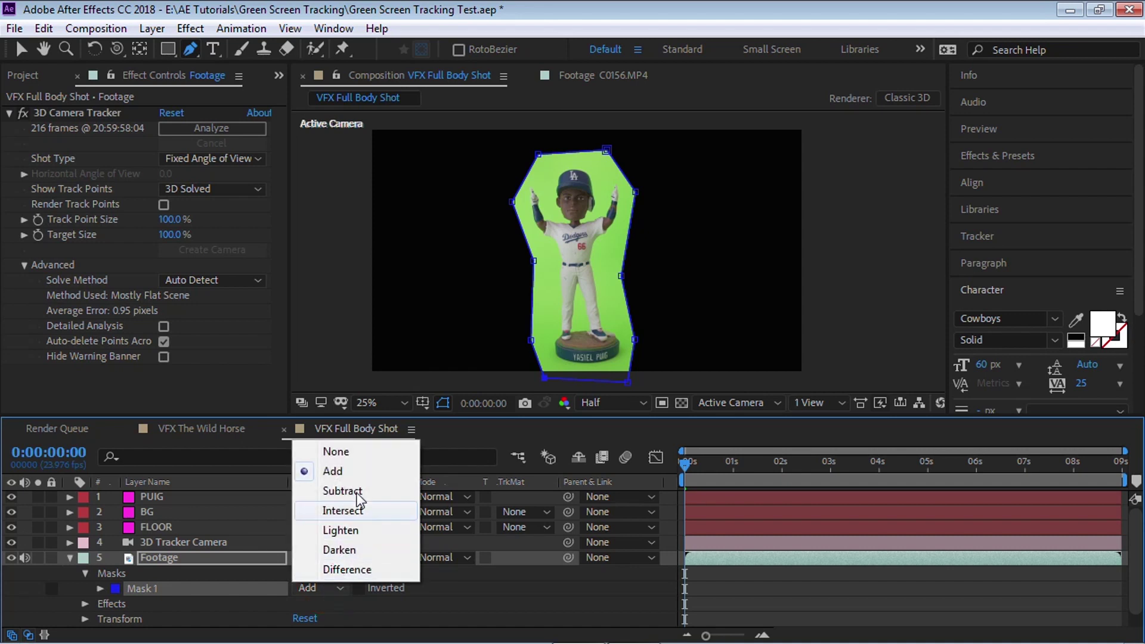
{"action": "left_click", "coordinate": [353, 450]}
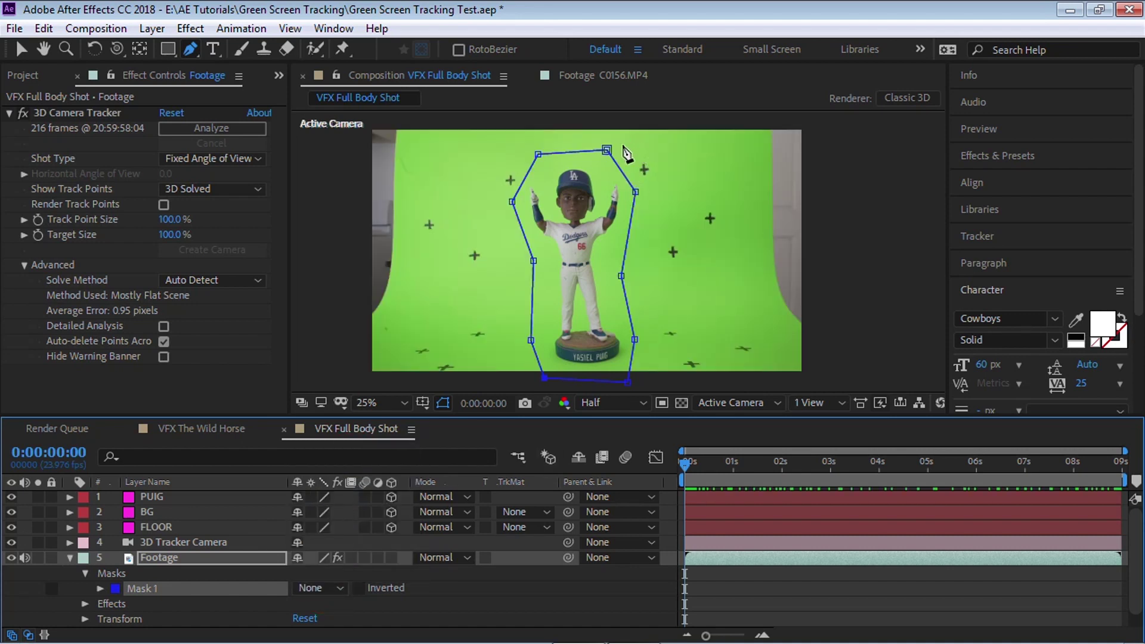
{"action": "left_click_drag", "start_coordinate": [607, 150], "coordinate": [610, 153]}
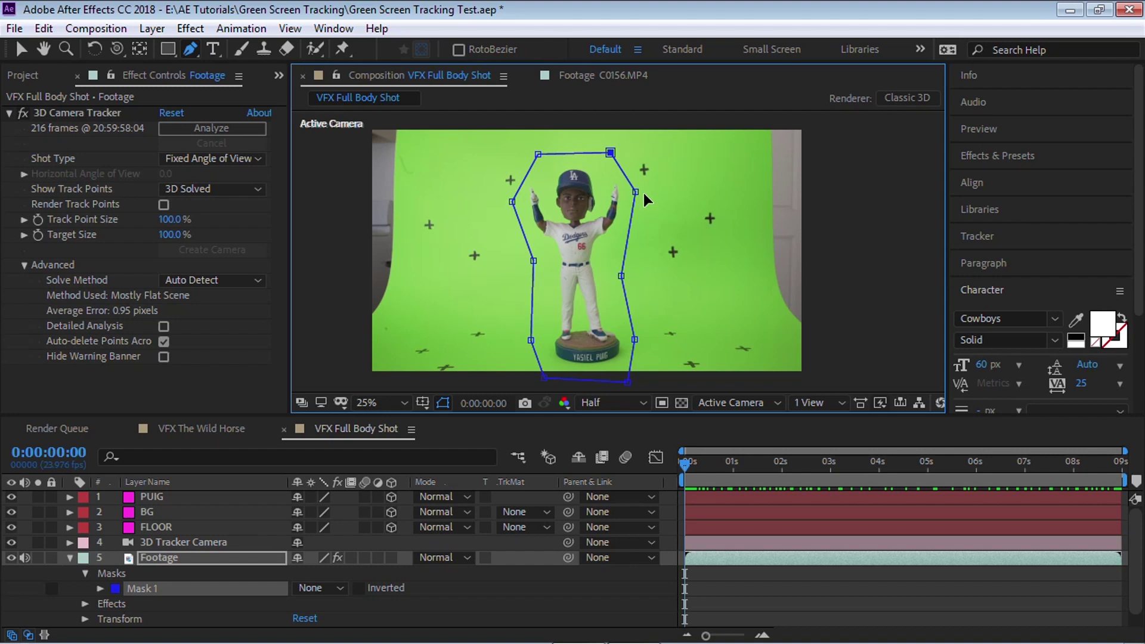
{"action": "left_click", "coordinate": [99, 588]}
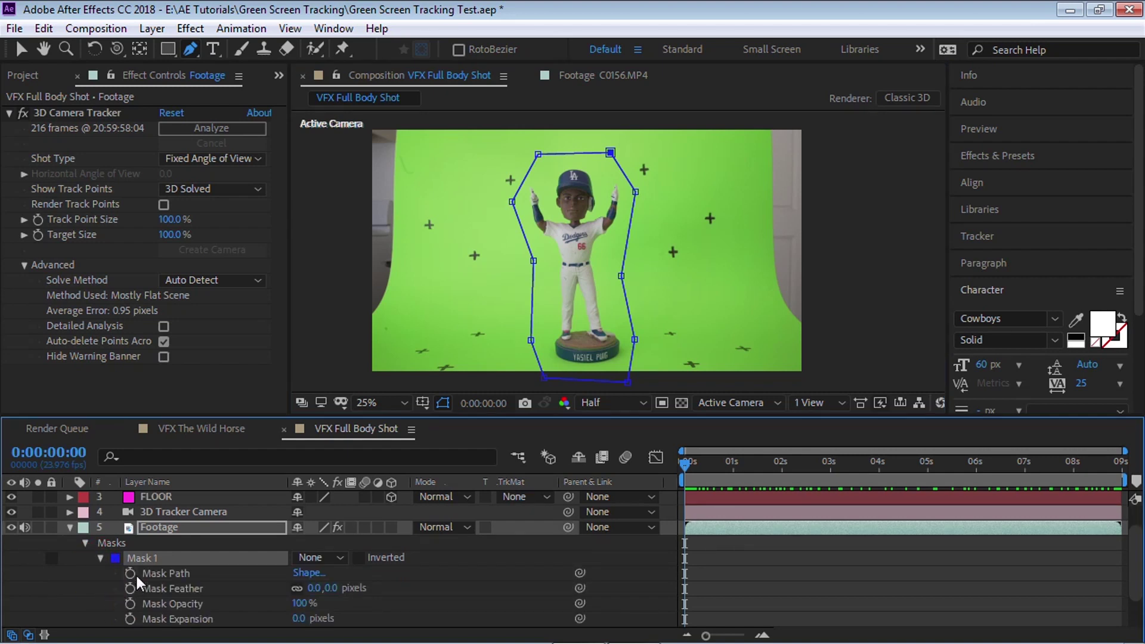
Keyframe Mask 1's path at 0, 1, 2 and 3 seconds, shifting it to follow the figure
{"action": "left_click", "coordinate": [164, 570]}
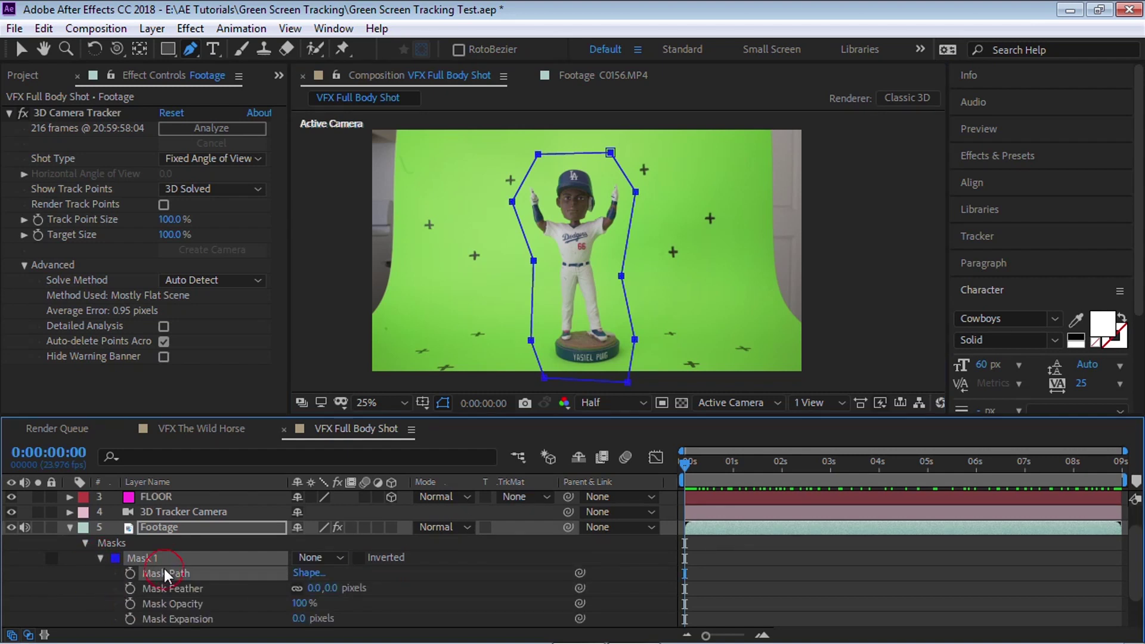
{"action": "left_click", "coordinate": [130, 574]}
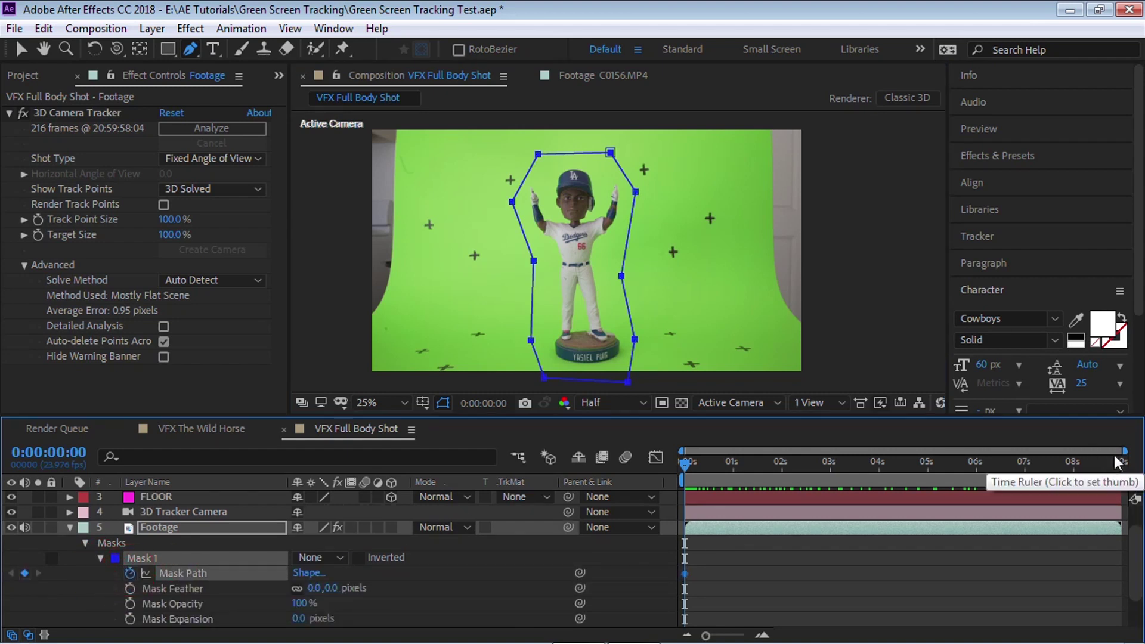
{"action": "left_click_drag", "start_coordinate": [1124, 451], "coordinate": [856, 475]}
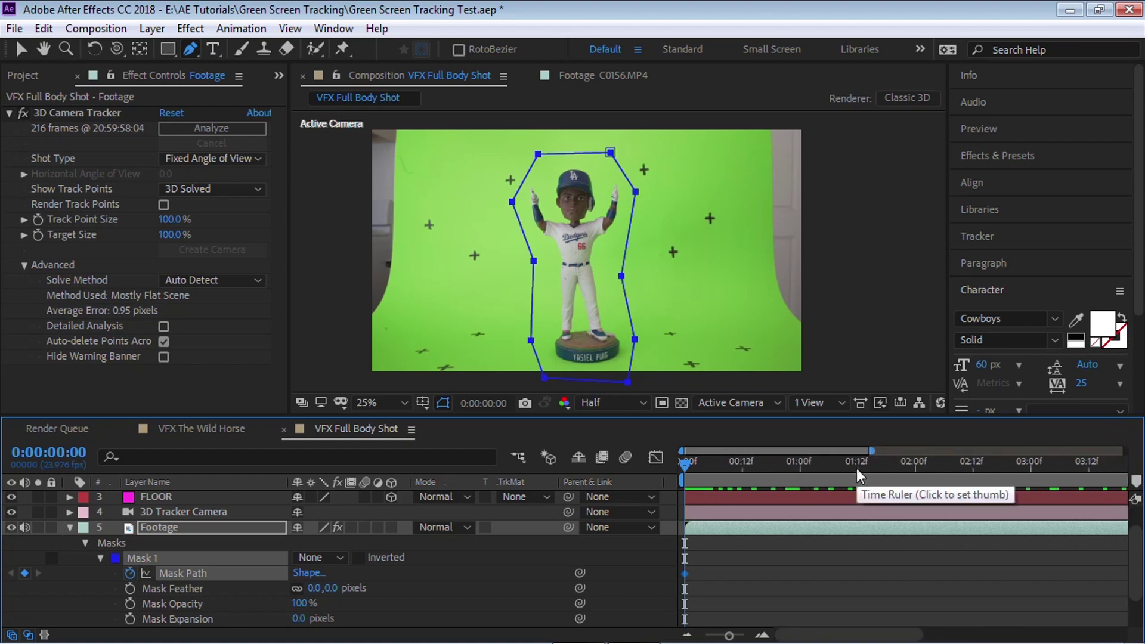
{"action": "left_click", "coordinate": [799, 464]}
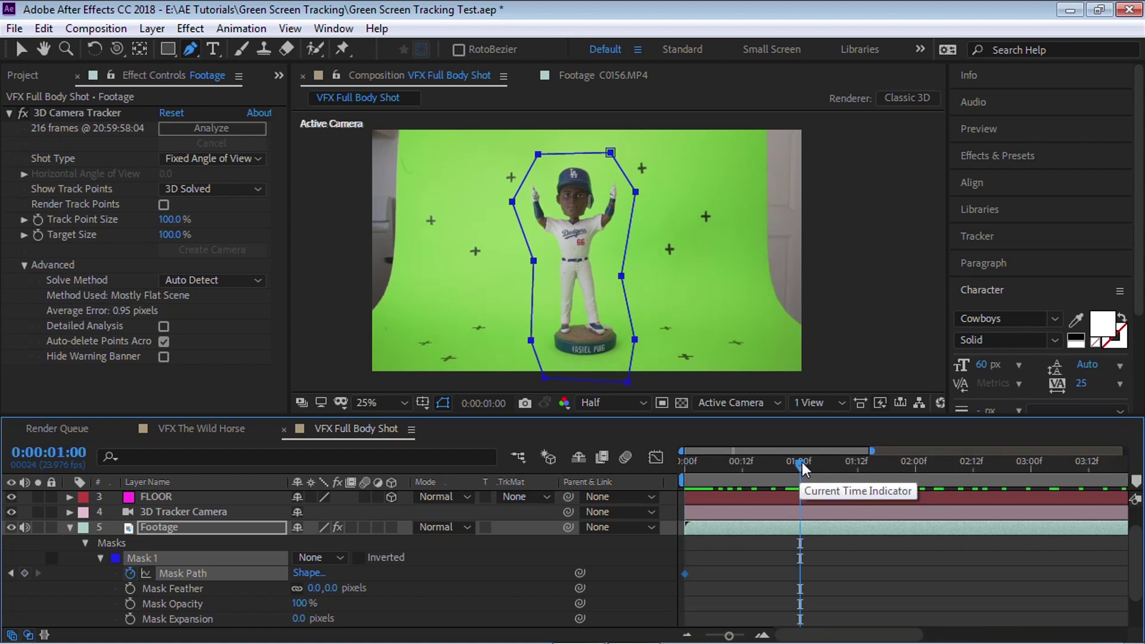
{"action": "left_click", "coordinate": [25, 573]}
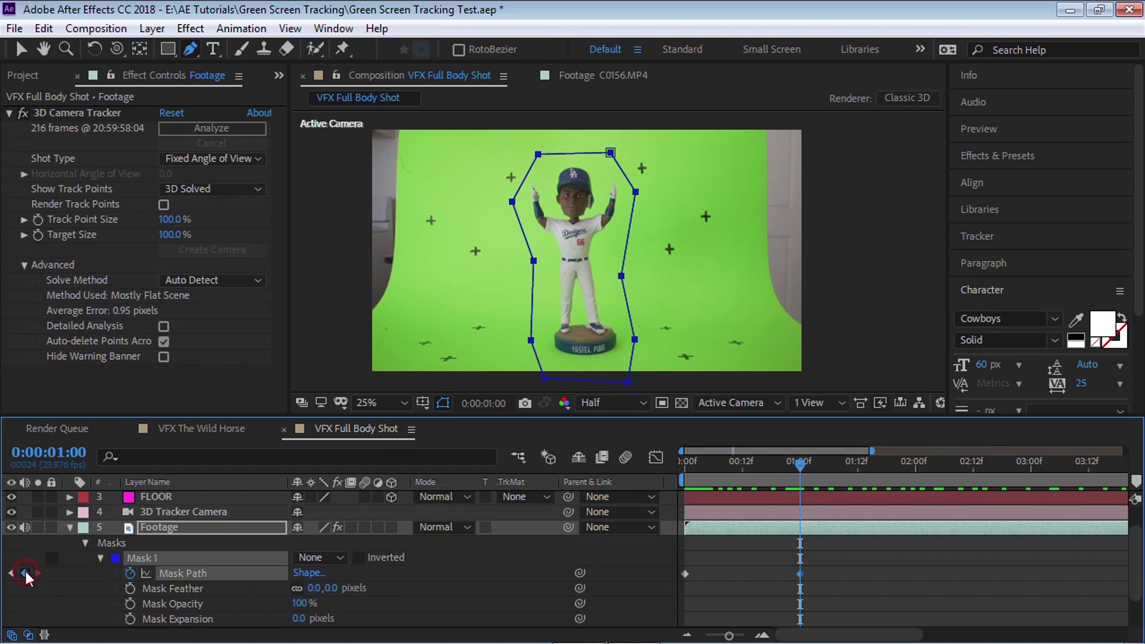
{"action": "left_click", "coordinate": [915, 464]}
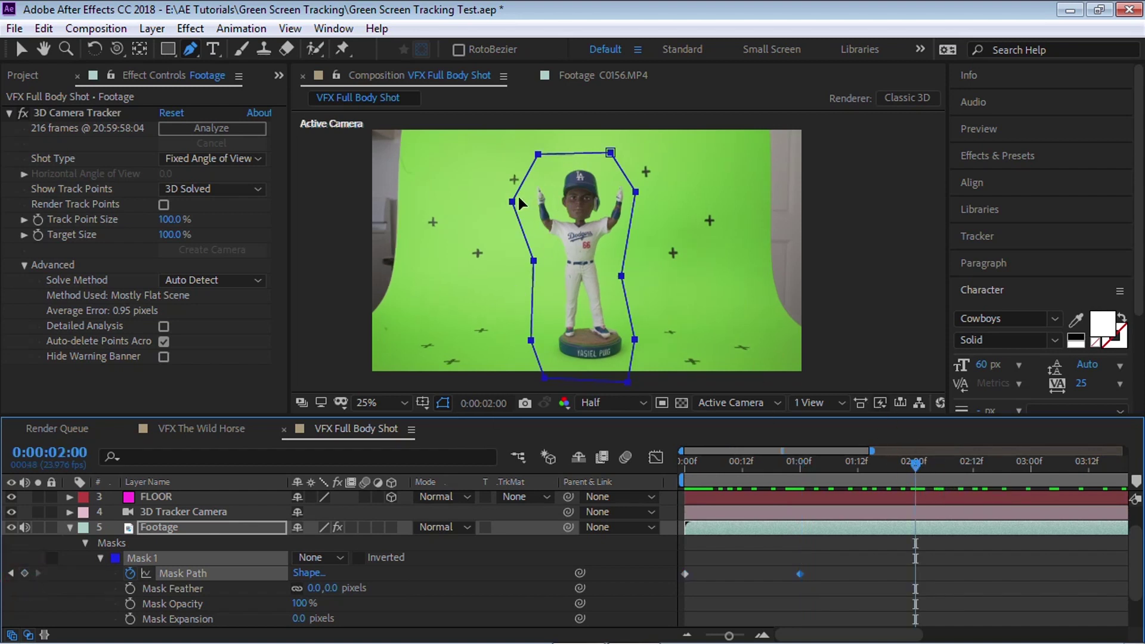
{"action": "left_click_drag", "start_coordinate": [512, 203], "coordinate": [517, 207]}
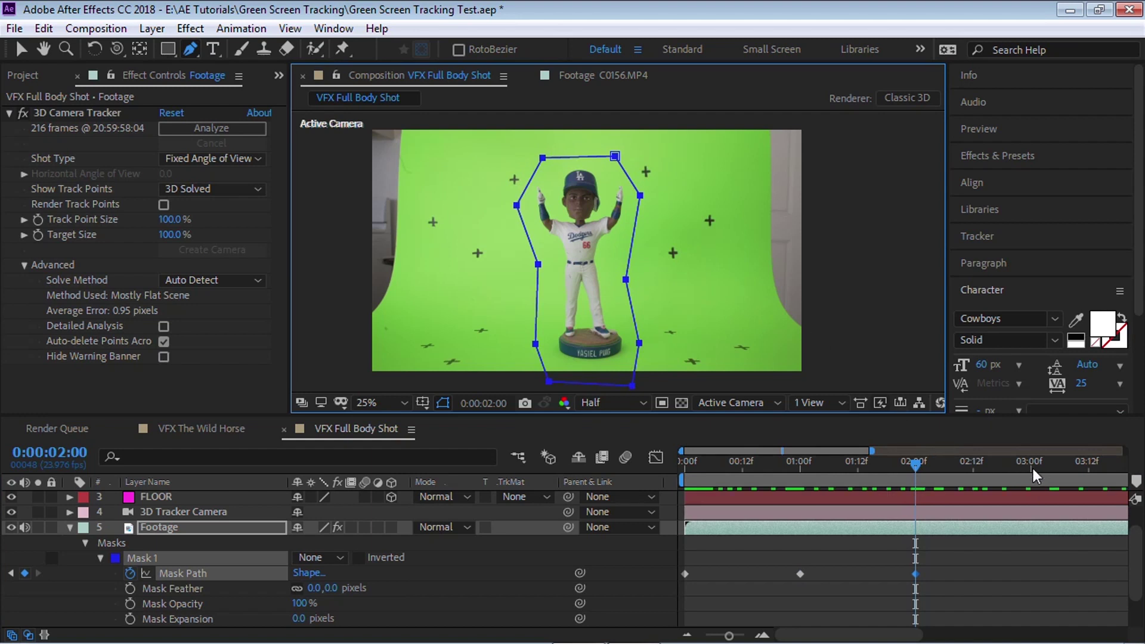
{"action": "left_click", "coordinate": [1031, 471]}
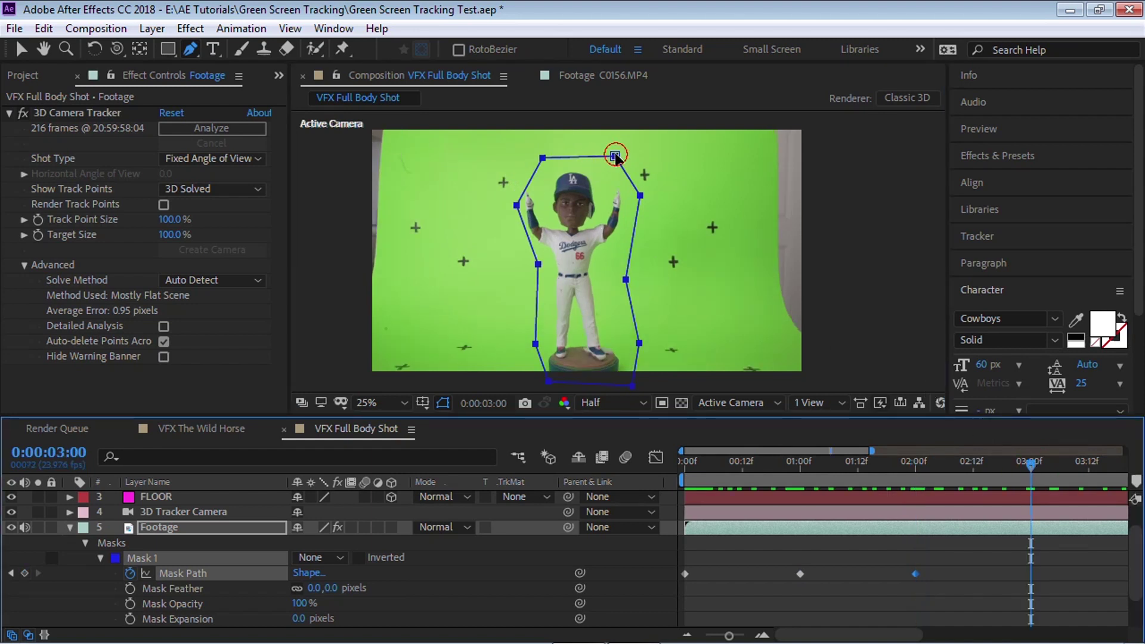
{"action": "left_click_drag", "start_coordinate": [615, 156], "coordinate": [611, 161]}
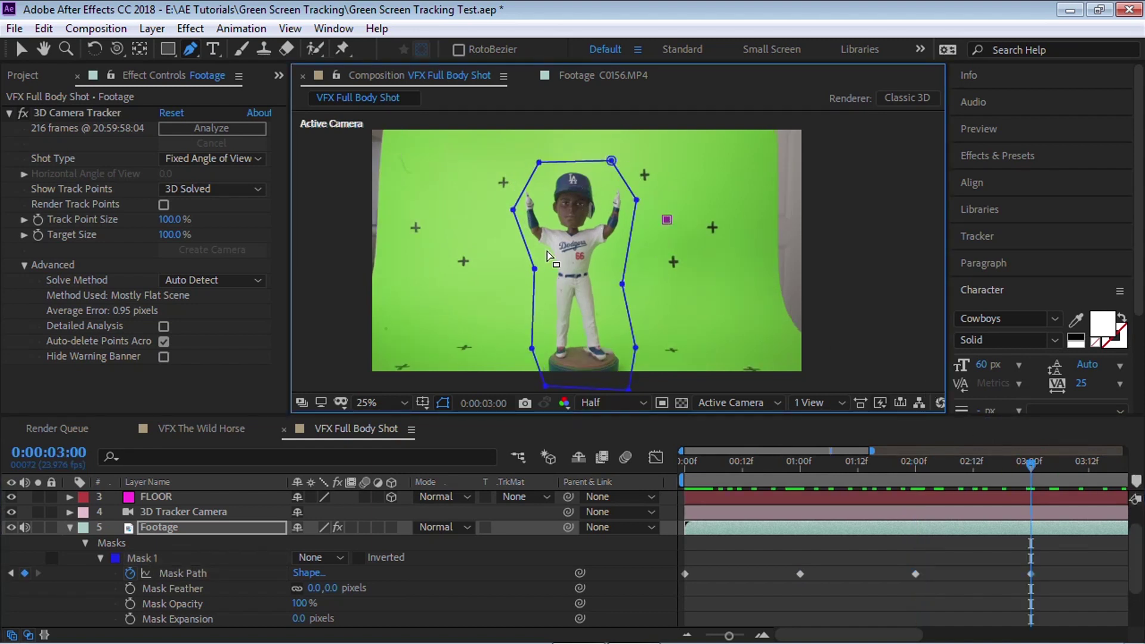
At 0:00:03:00, drag Mask 1's vertices with the Selection tool to hug the bobblehead
{"action": "left_click", "coordinate": [21, 50]}
{"action": "left_click", "coordinate": [673, 224]}
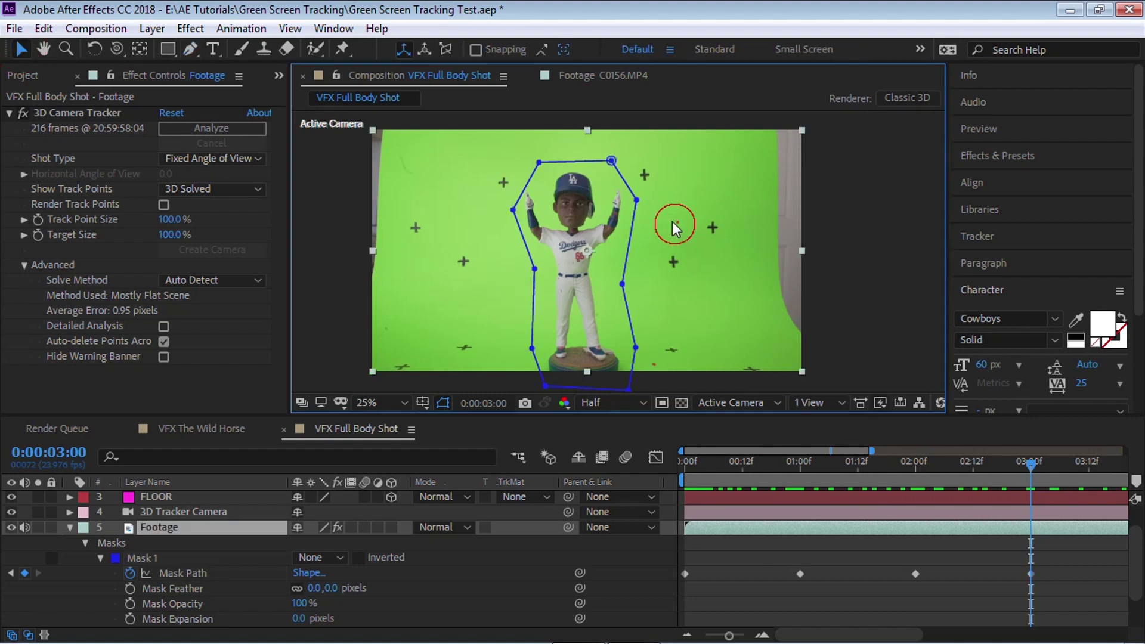
{"action": "left_click", "coordinate": [534, 156]}
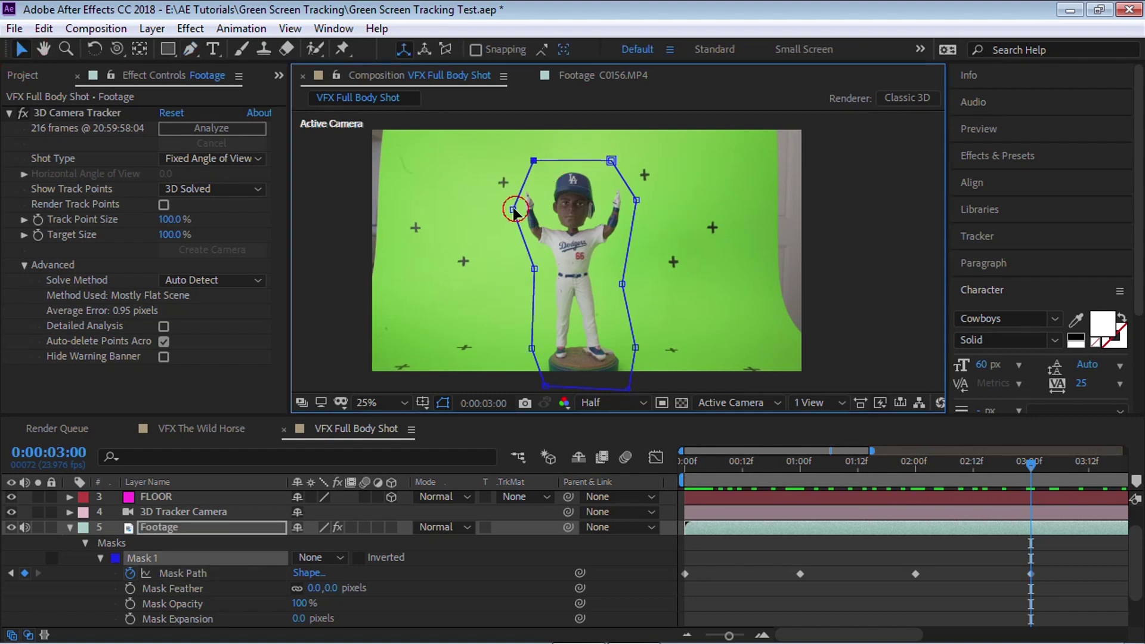
{"action": "left_click_drag", "start_coordinate": [513, 210], "coordinate": [508, 210]}
{"action": "left_click_drag", "start_coordinate": [534, 268], "coordinate": [531, 268]}
{"action": "left_click_drag", "start_coordinate": [545, 386], "coordinate": [538, 387]}
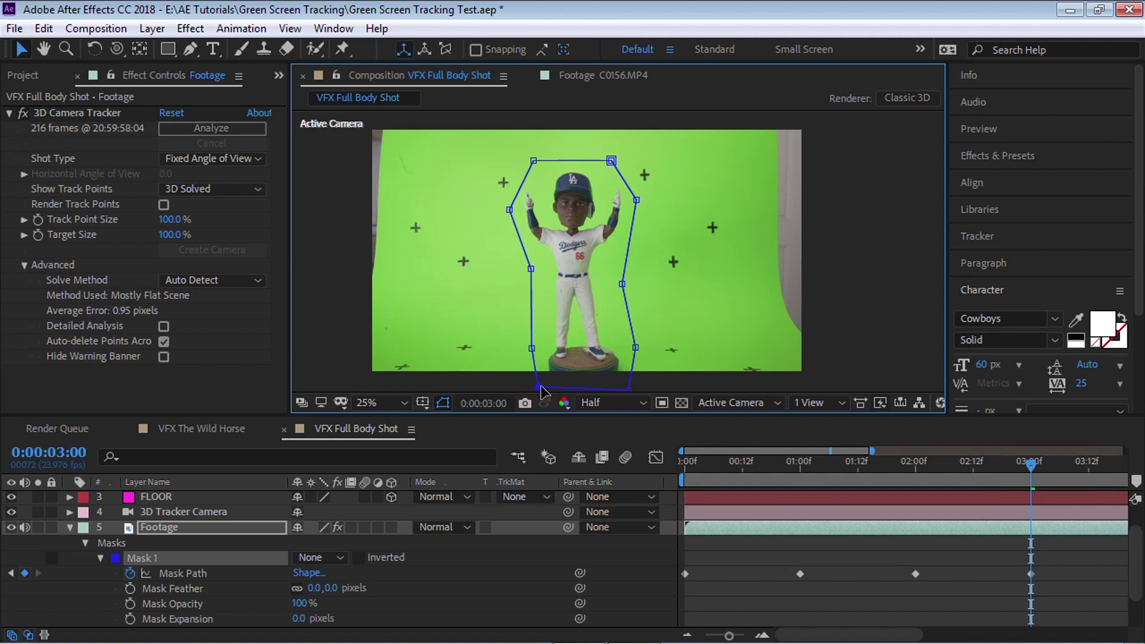
{"action": "left_click_drag", "start_coordinate": [611, 160], "coordinate": [615, 161]}
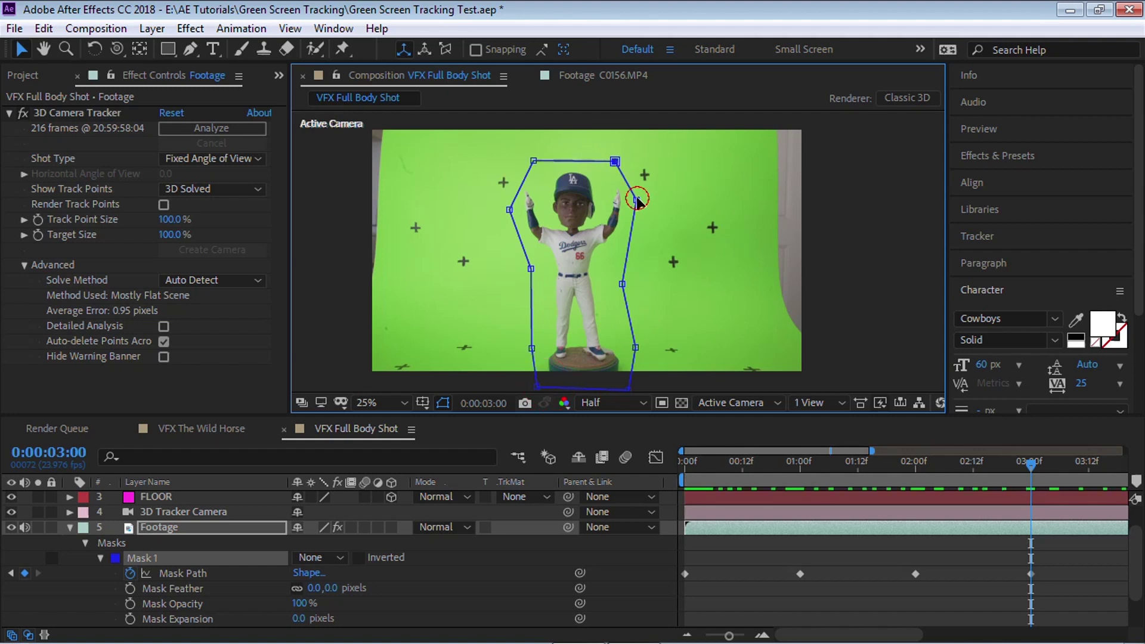
{"action": "left_click_drag", "start_coordinate": [636, 199], "coordinate": [633, 197]}
{"action": "left_click_drag", "start_coordinate": [622, 284], "coordinate": [620, 272]}
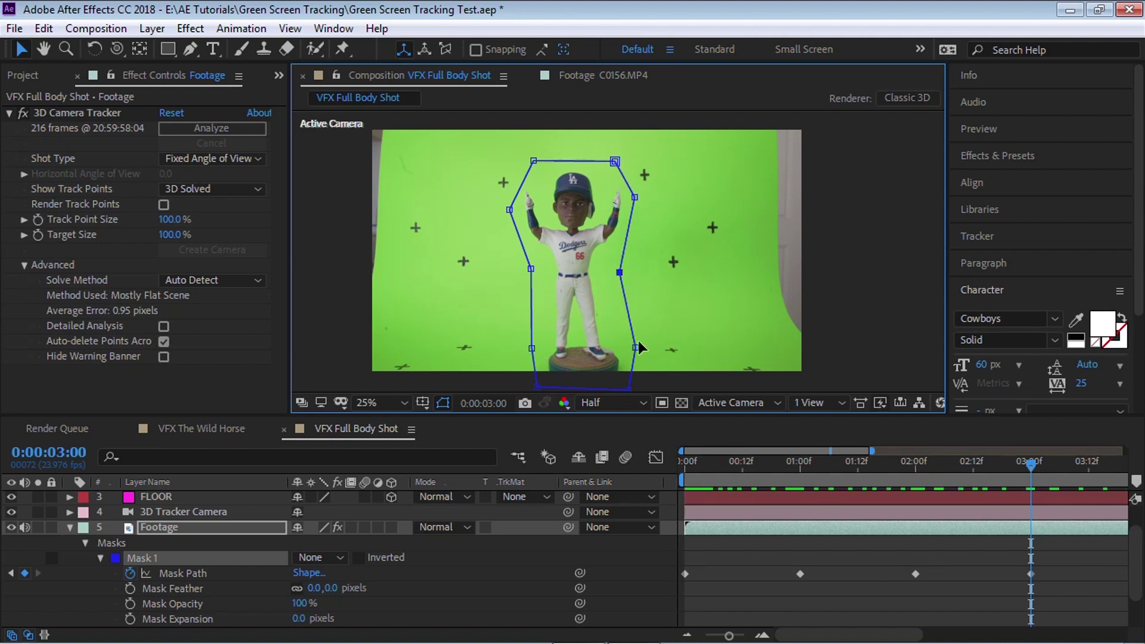
{"action": "left_click_drag", "start_coordinate": [635, 349], "coordinate": [633, 342]}
{"action": "left_click_drag", "start_coordinate": [629, 387], "coordinate": [630, 387]}
Zoom the timeline and scrub back to 0:00:02:12 to check the mask's fit
{"action": "left_click_drag", "start_coordinate": [874, 453], "coordinate": [1124, 452]}
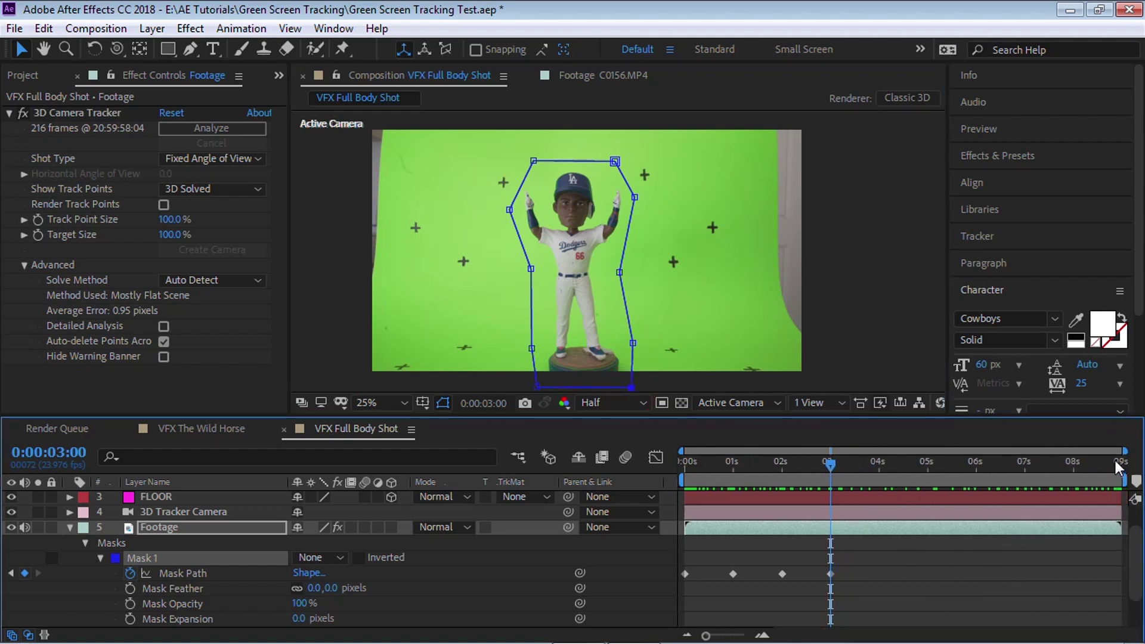
{"action": "left_click_drag", "start_coordinate": [1124, 451], "coordinate": [956, 451]}
{"action": "left_click_drag", "start_coordinate": [842, 464], "coordinate": [886, 464]}
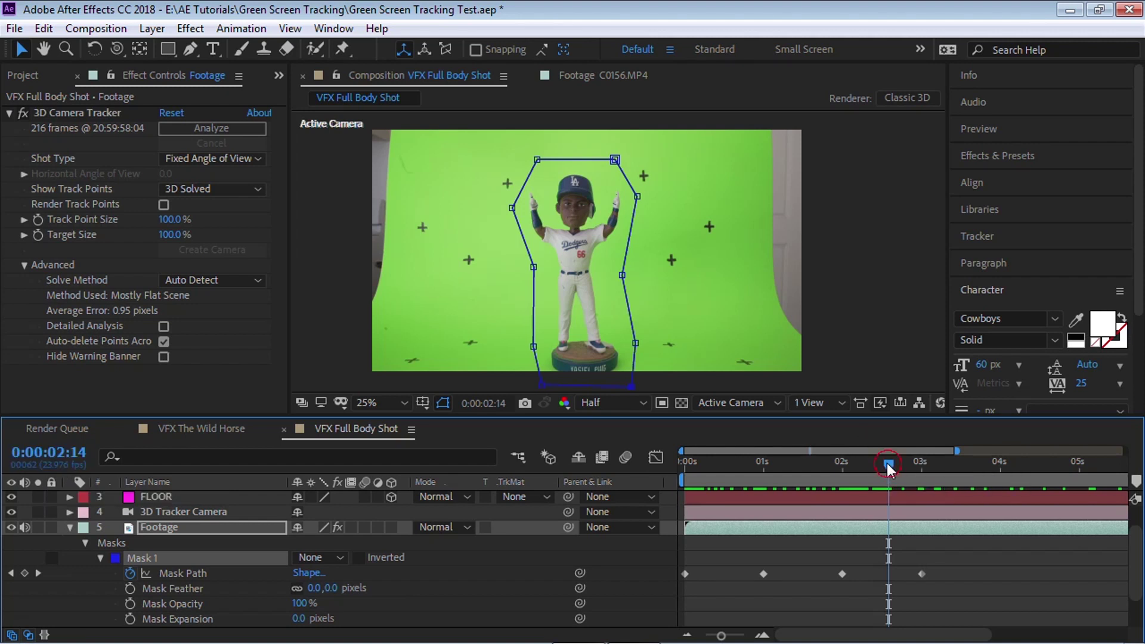
{"action": "left_click_drag", "start_coordinate": [886, 462], "coordinate": [882, 463]}
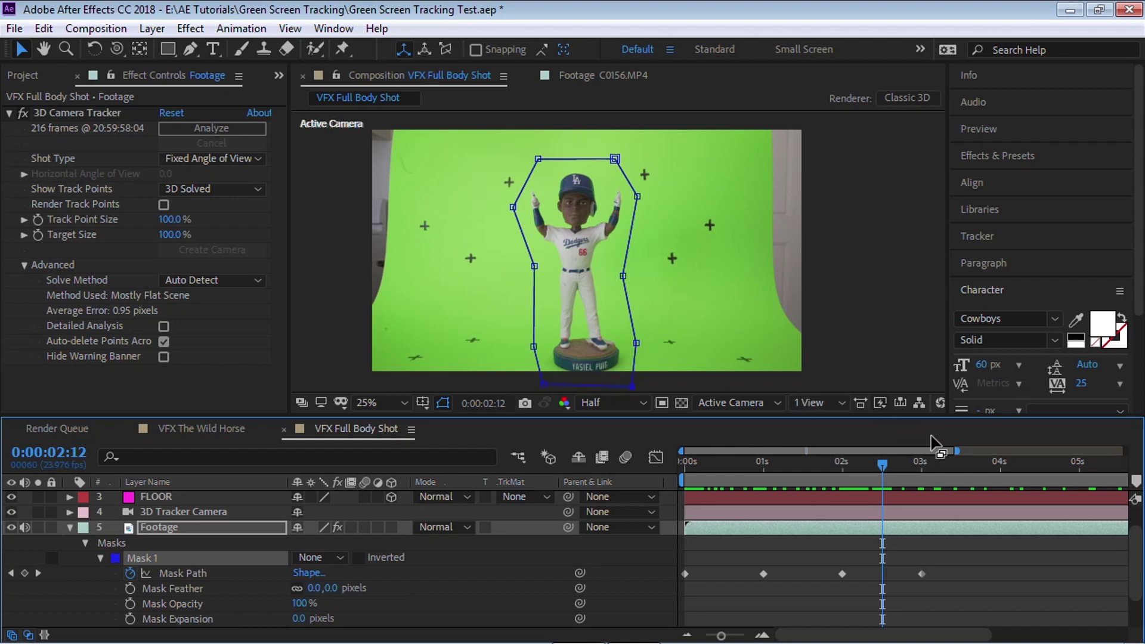
{"action": "left_click_drag", "start_coordinate": [957, 451], "coordinate": [1124, 451]}
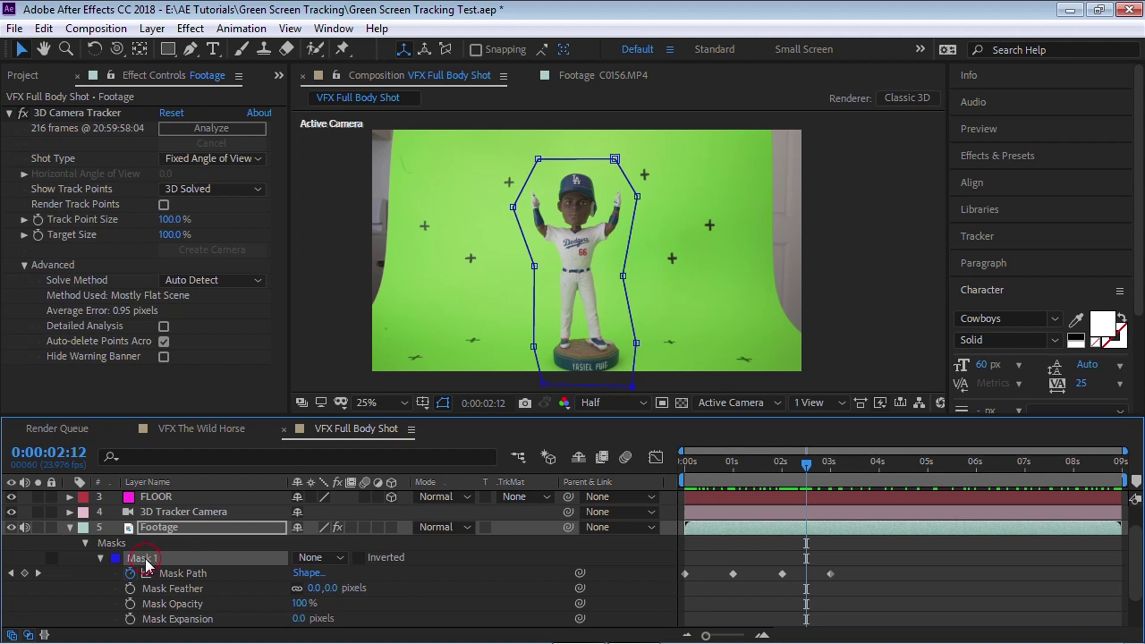
Delete the hand-drawn Mask 1 from the Footage layer
{"action": "key", "text": "Delete"}
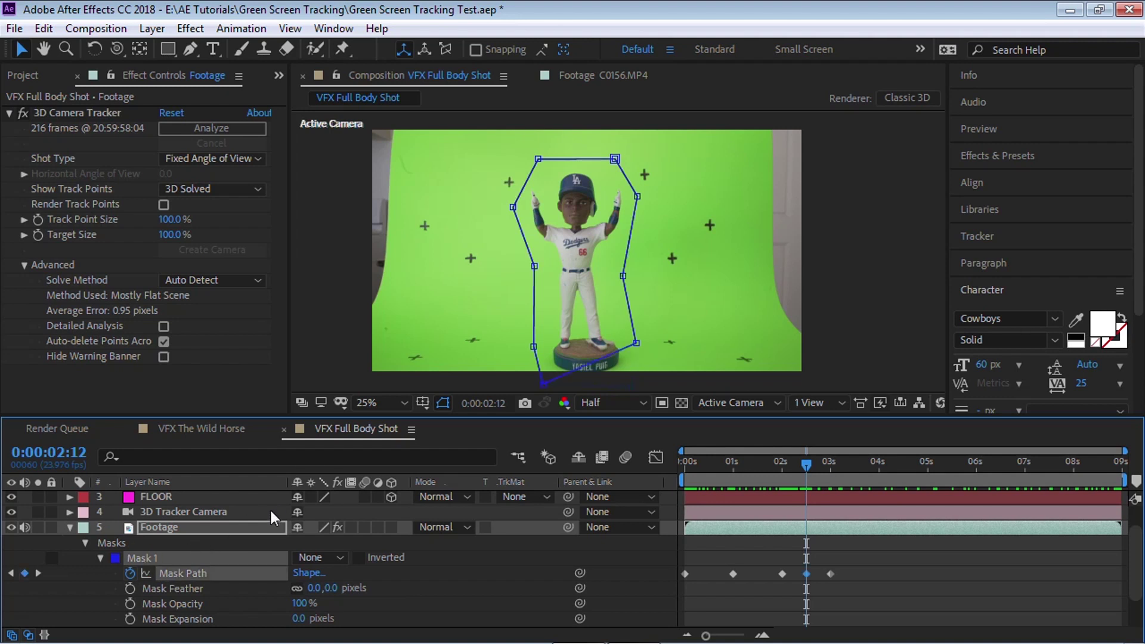
{"action": "key", "text": "ctrl+z"}
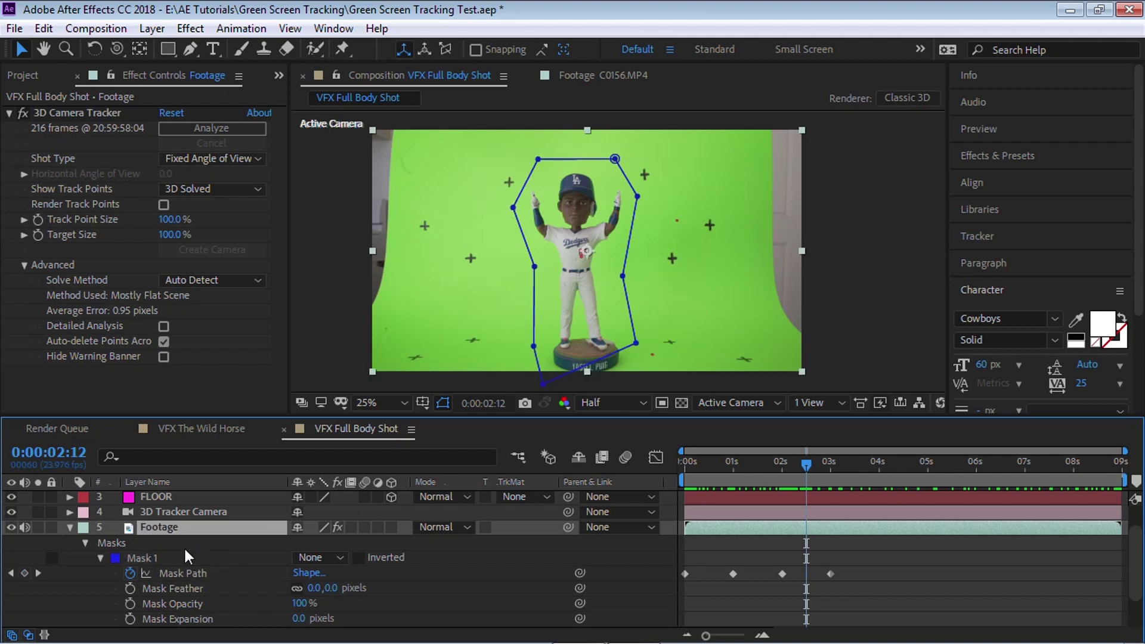
{"action": "left_click", "coordinate": [158, 555]}
{"action": "key", "text": "Delete"}
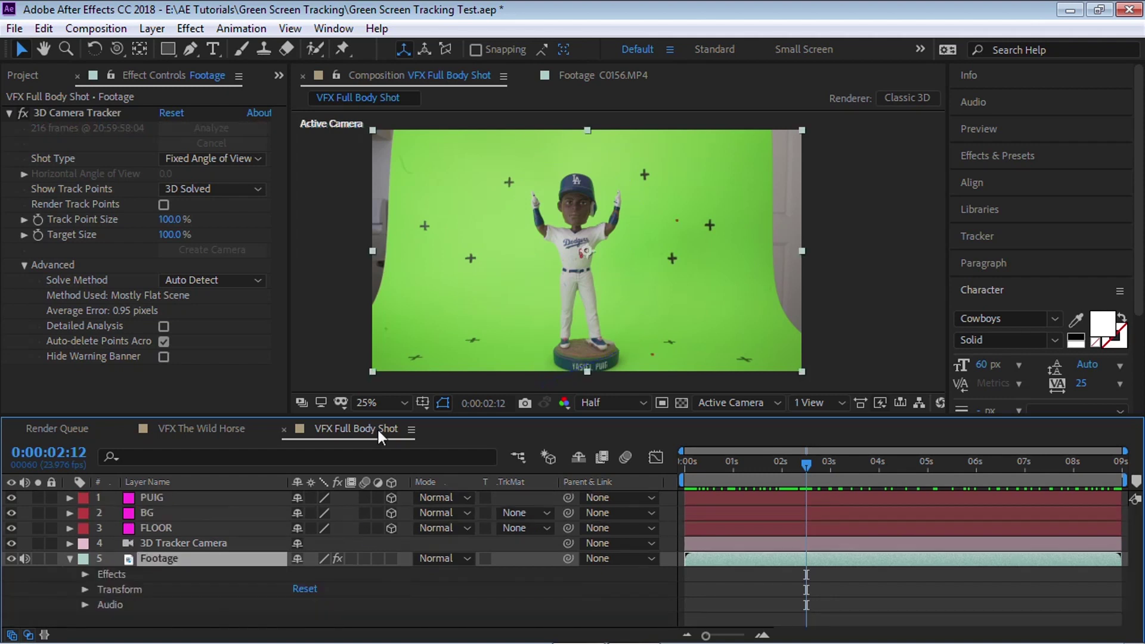
In VFX The Wild Horse, review PUIG's mask keyframes at 4:12, 5:00 and 6:00 and select its Mask 1
{"action": "left_click", "coordinate": [224, 428]}
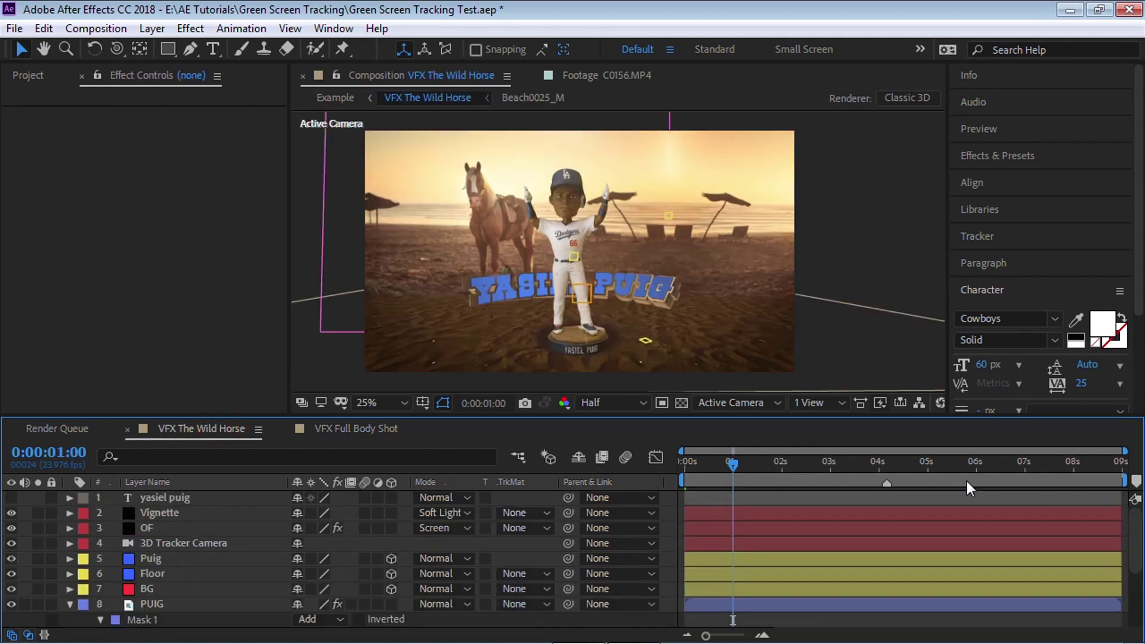
{"action": "scroll", "coordinate": [1136, 535], "scroll_direction": "down", "scroll_amount": 3}
{"action": "left_click", "coordinate": [134, 538]}
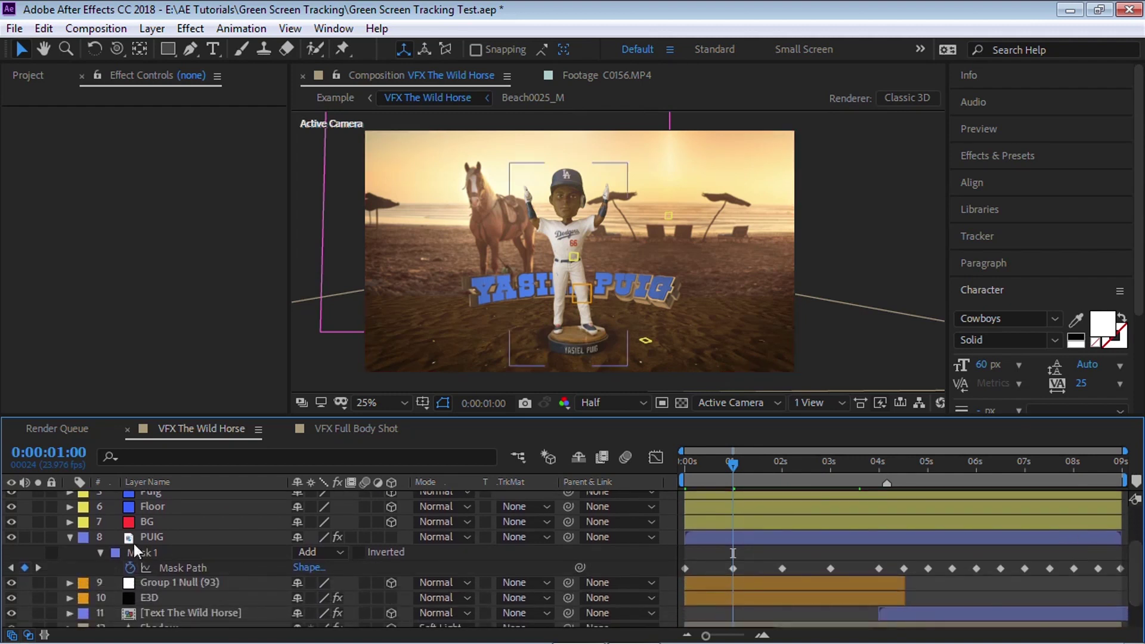
{"action": "left_click", "coordinate": [881, 463]}
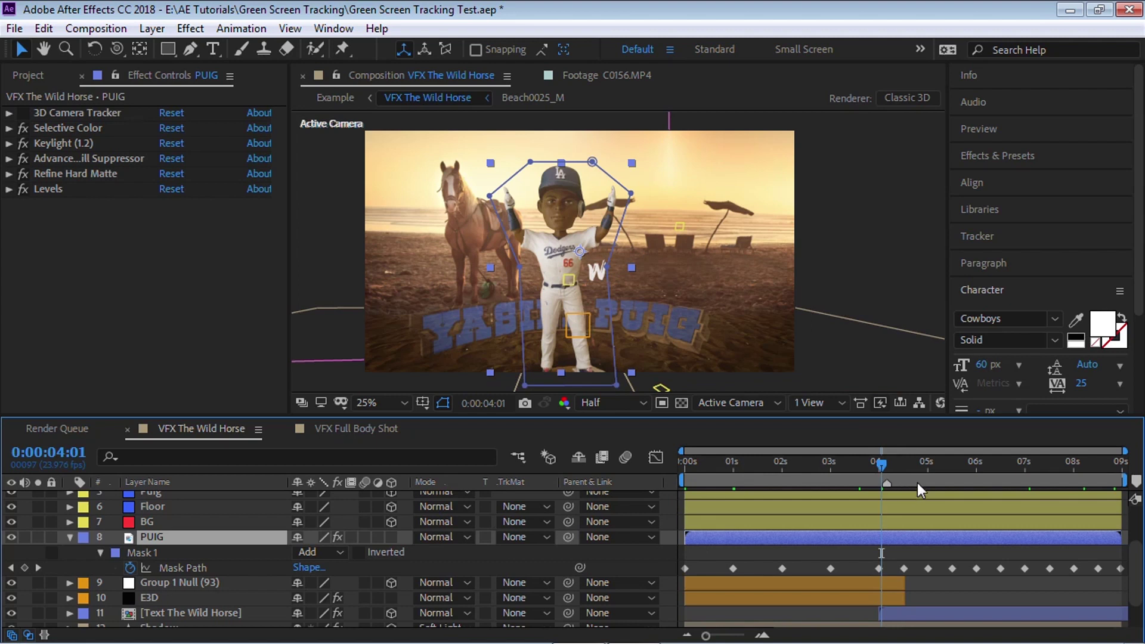
{"action": "left_click", "coordinate": [904, 464]}
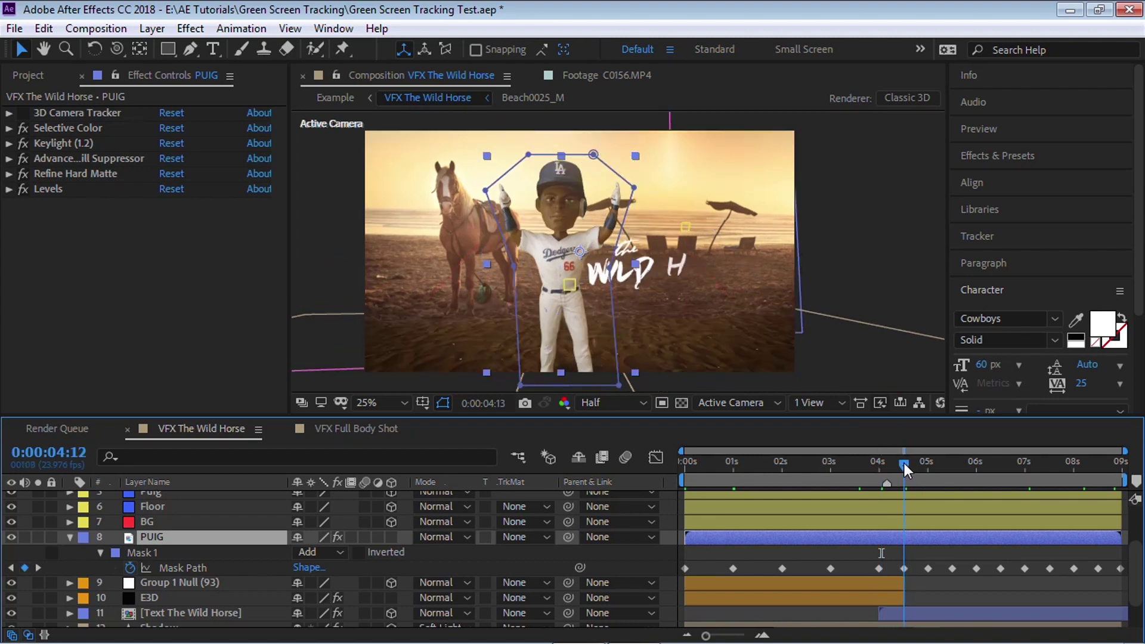
{"action": "key", "text": "k"}
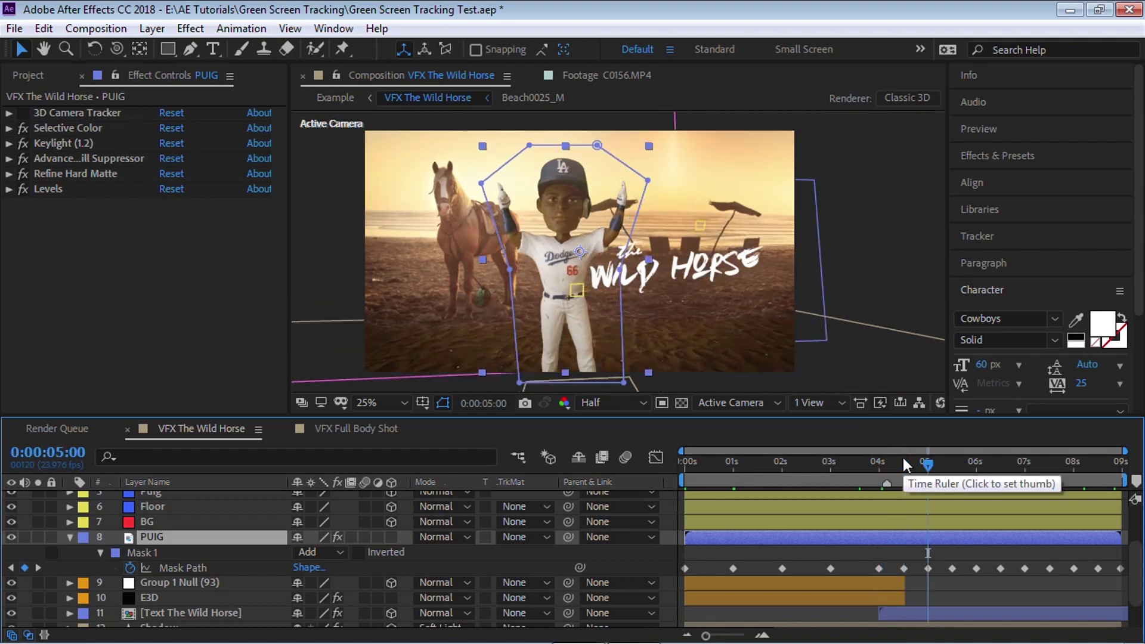
{"action": "key", "text": "k"}
{"action": "key", "text": "k"}
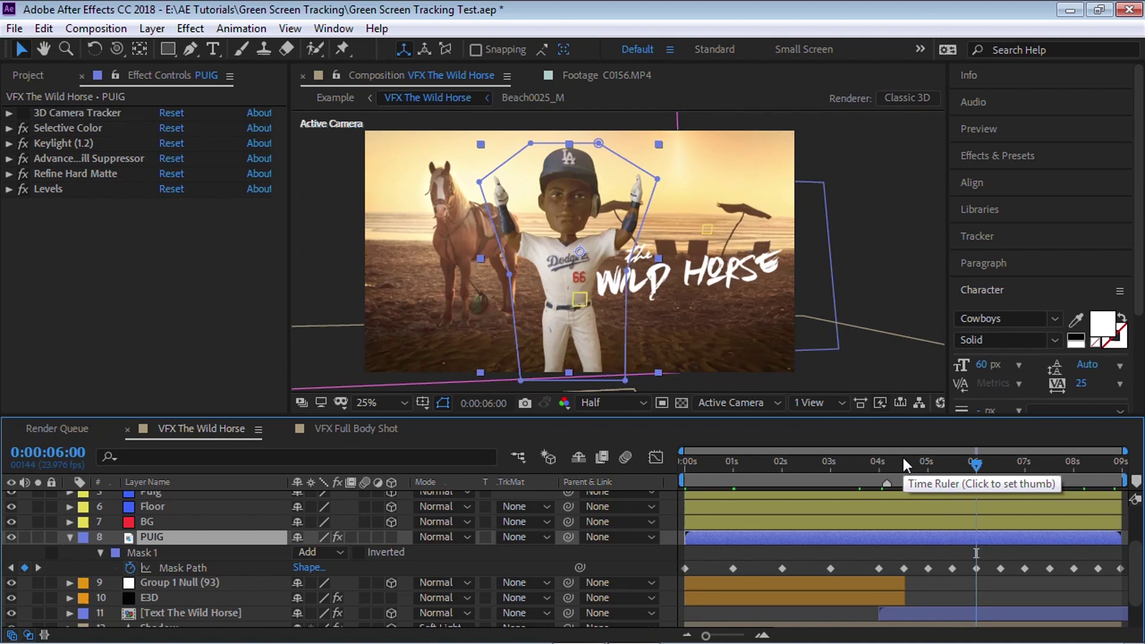
{"action": "left_click", "coordinate": [149, 552]}
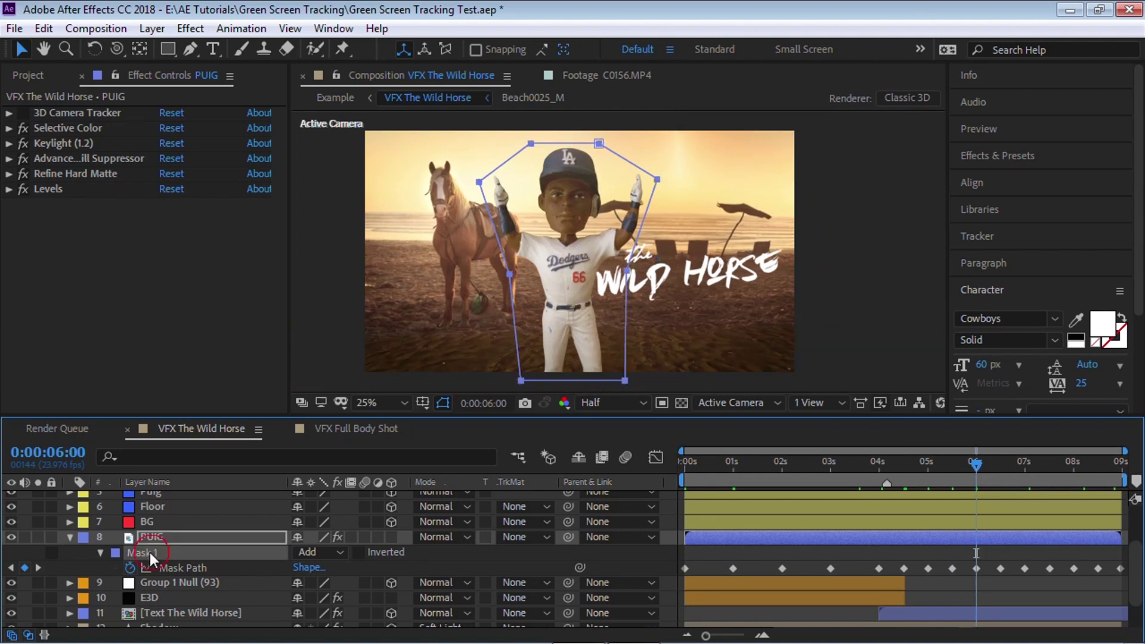
{"action": "left_click", "coordinate": [360, 428]}
Paste PUIG's keyframed Mask 1 onto Footage at frame 0, show its Mask Path, and preview
{"action": "left_click", "coordinate": [809, 456]}
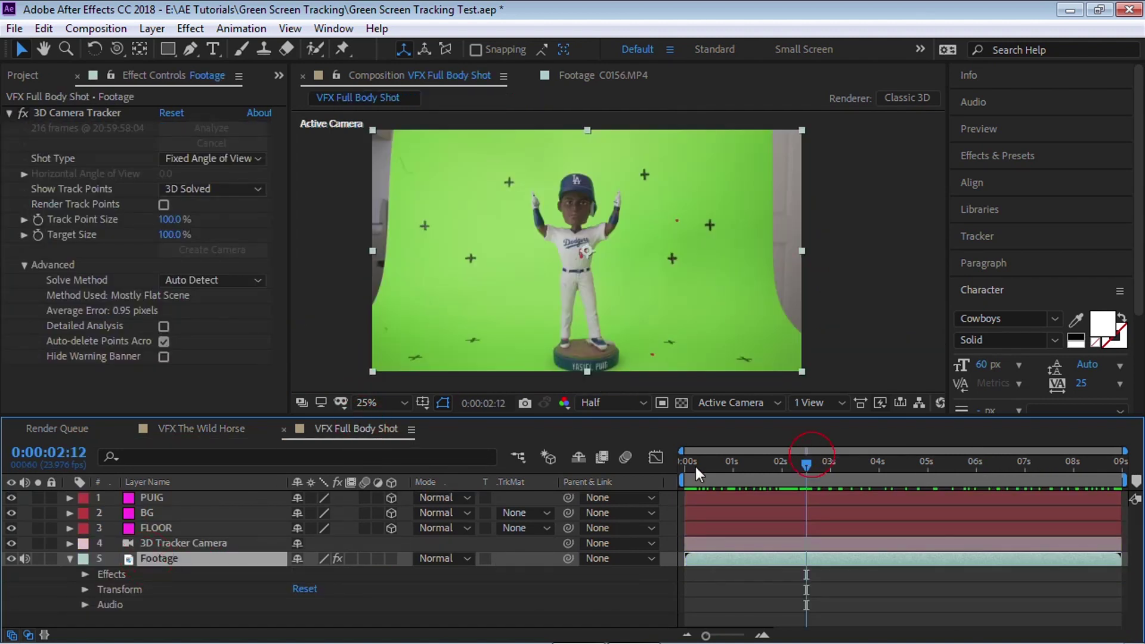
{"action": "key", "text": "Home"}
{"action": "key", "text": "ctrl+v"}
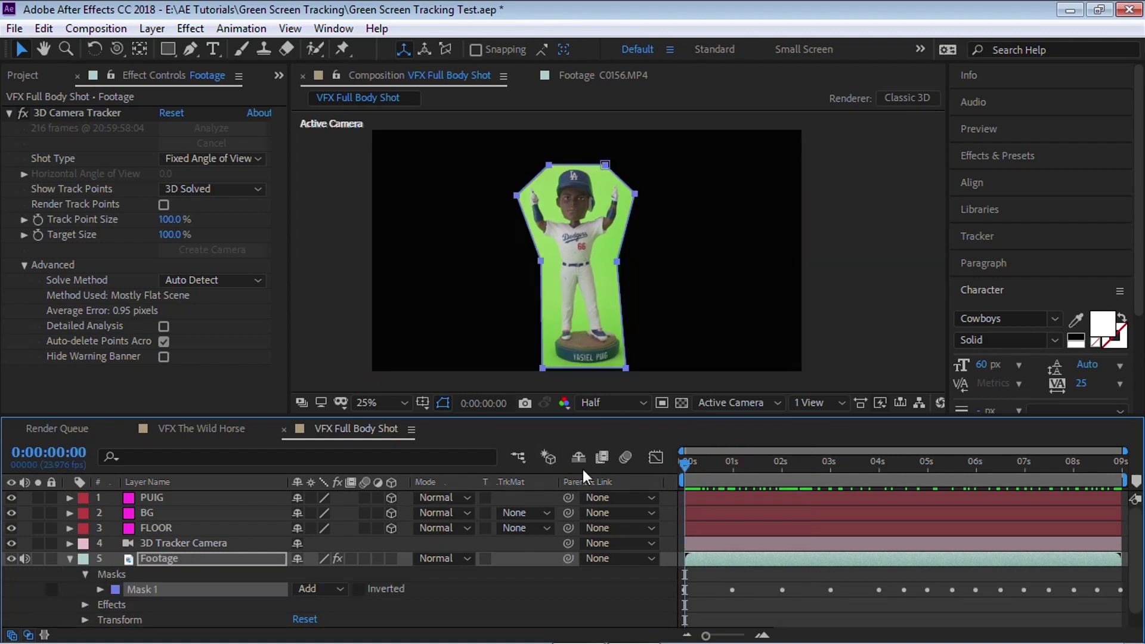
{"action": "key", "text": "m"}
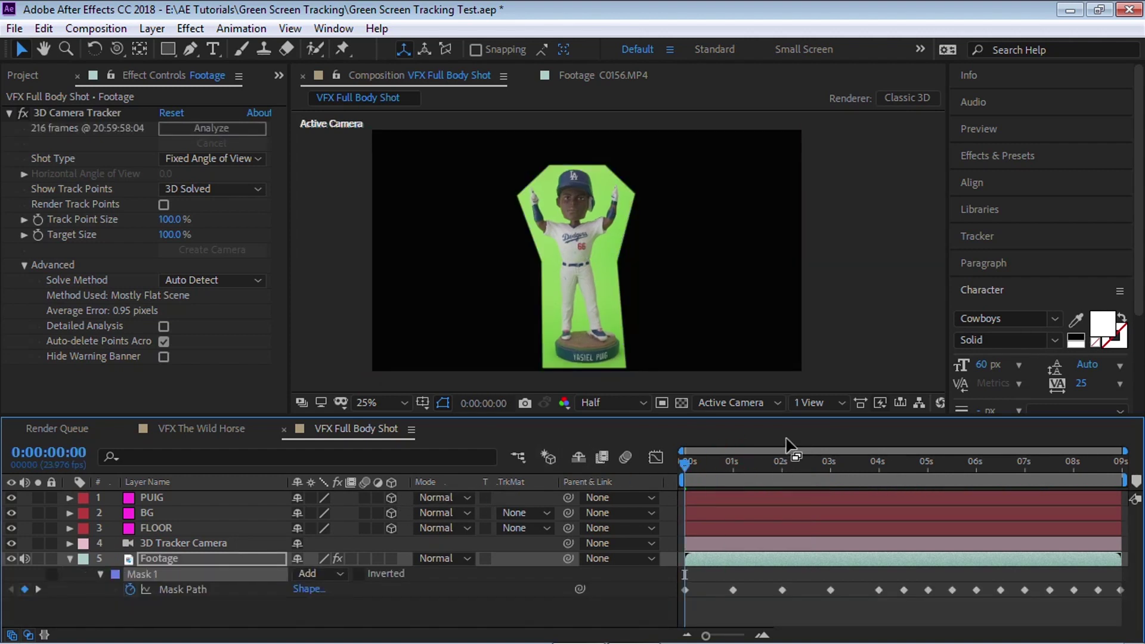
{"action": "key", "text": "space"}
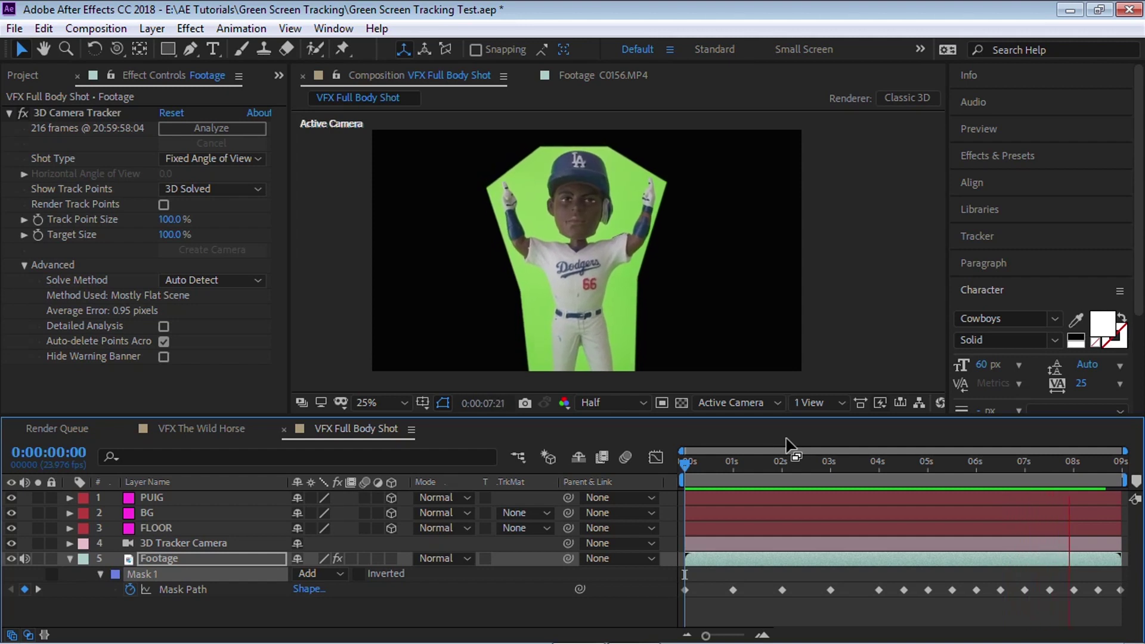
{"action": "left_click_drag", "start_coordinate": [754, 463], "coordinate": [718, 468]}
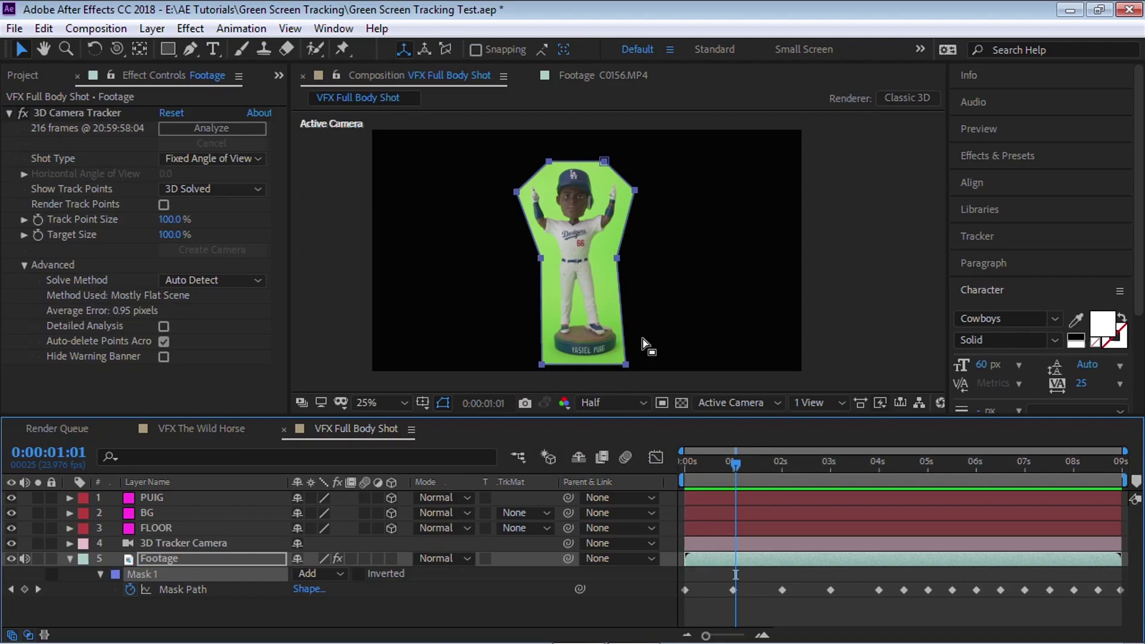
Paste PUIG's keying effects, Selective Color through Levels, onto Footage with 3D Camera Tracker disabled
{"action": "left_click", "coordinate": [227, 424]}
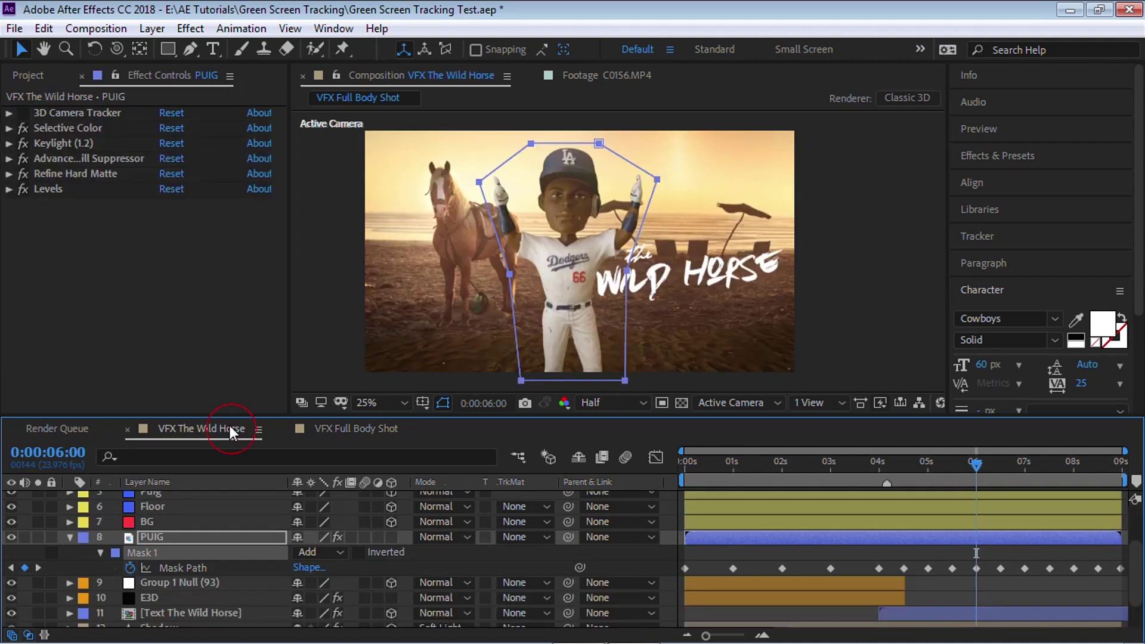
{"action": "left_click", "coordinate": [87, 130]}
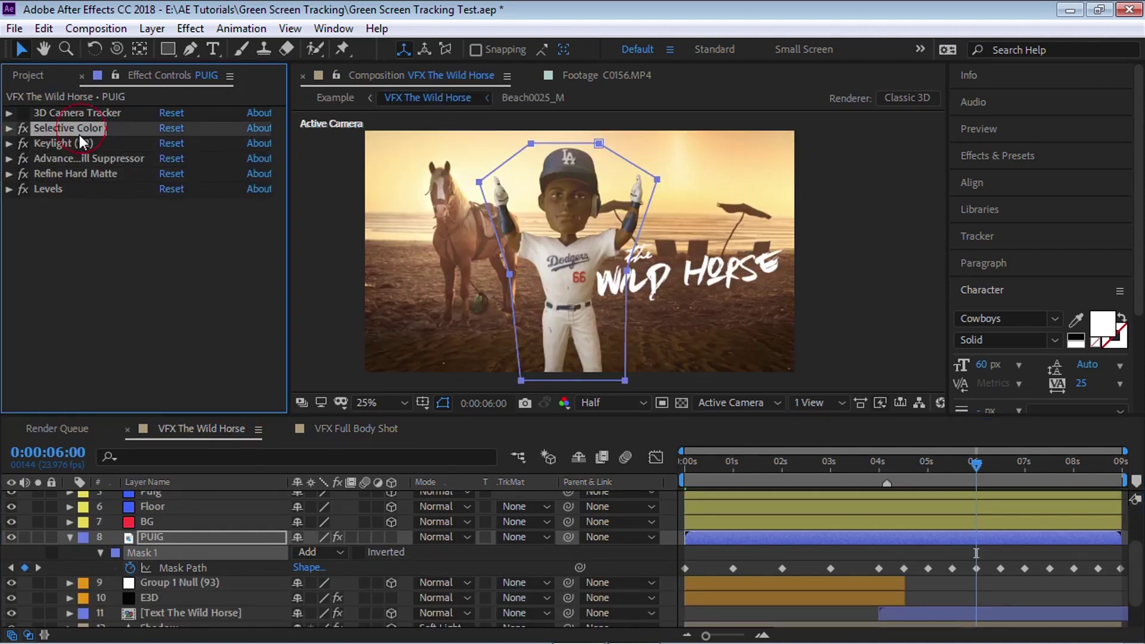
{"action": "left_click", "coordinate": [58, 185], "text": "shift"}
{"action": "left_click", "coordinate": [357, 428]}
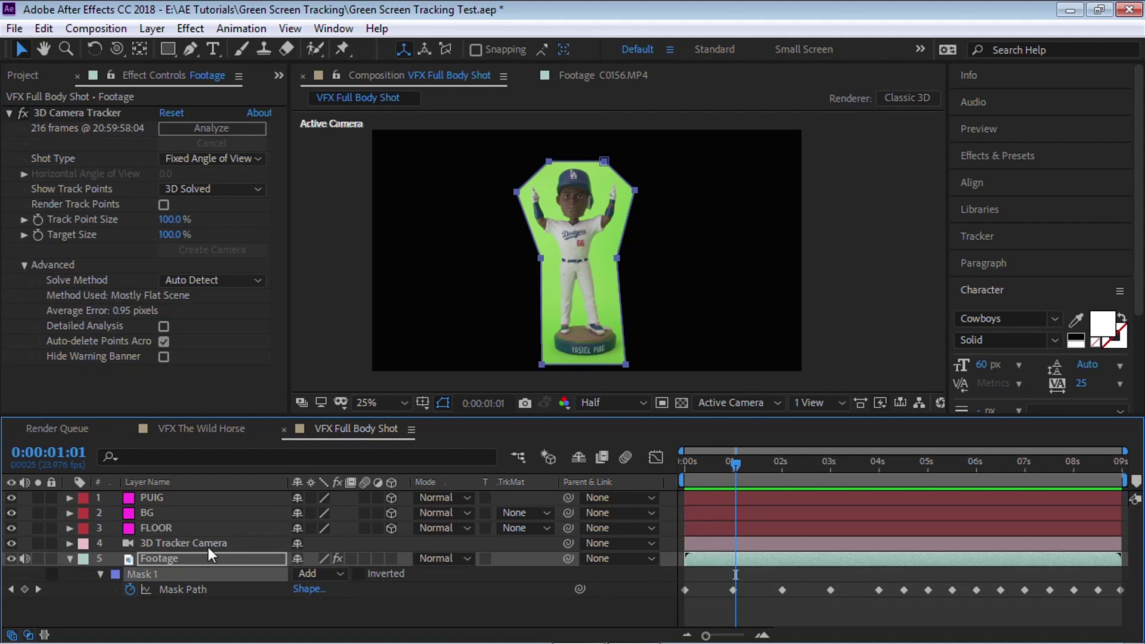
{"action": "left_click", "coordinate": [173, 559]}
{"action": "left_click", "coordinate": [22, 113]}
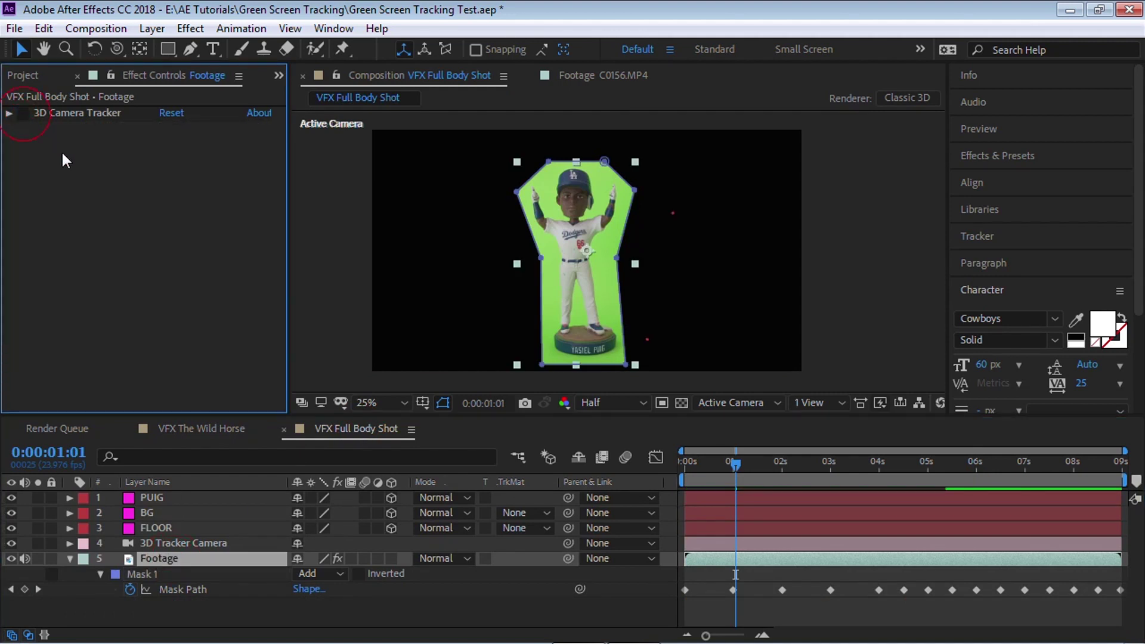
{"action": "key", "text": "ctrl+v"}
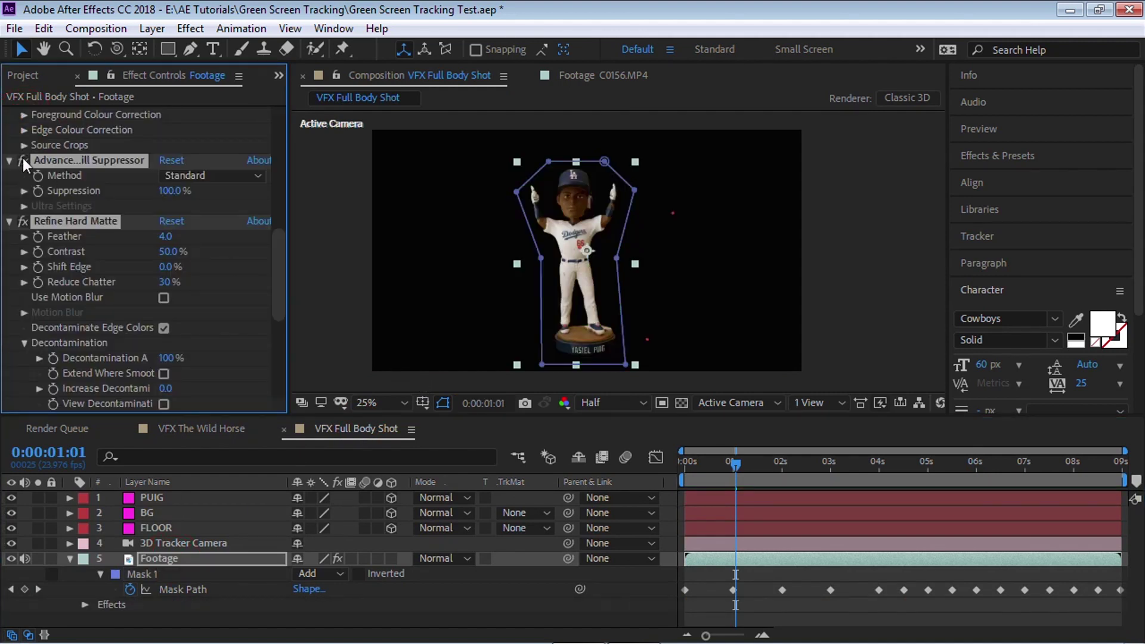
Turn off Levels, enable the transparency grid, and check the key at 0:00:02:20 and 0:00:00:14
{"action": "left_click", "coordinate": [17, 159], "text": "ctrl"}
{"action": "left_click", "coordinate": [65, 216]}
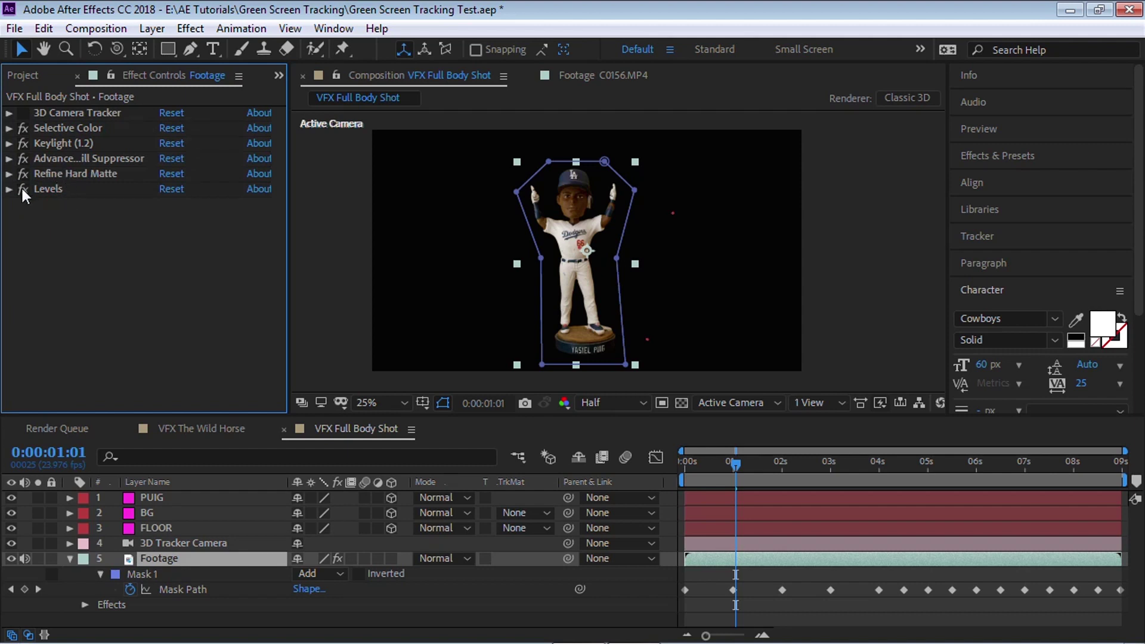
{"action": "left_click", "coordinate": [23, 188]}
{"action": "left_click", "coordinate": [681, 403]}
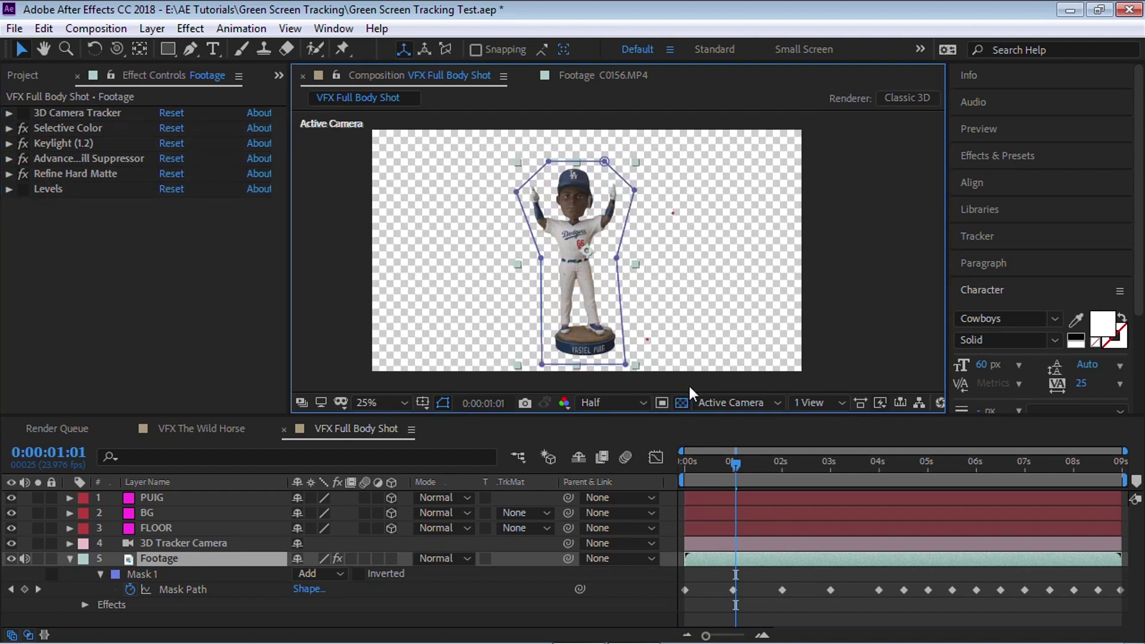
{"action": "left_click", "coordinate": [688, 384]}
{"action": "left_click", "coordinate": [823, 462]}
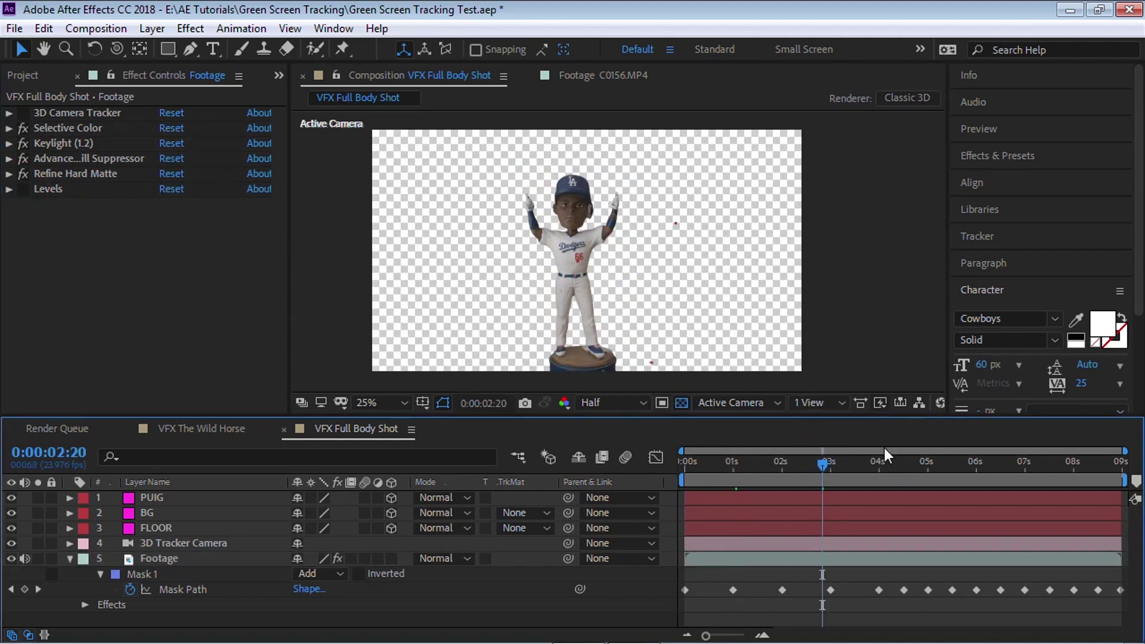
{"action": "left_click", "coordinate": [713, 462]}
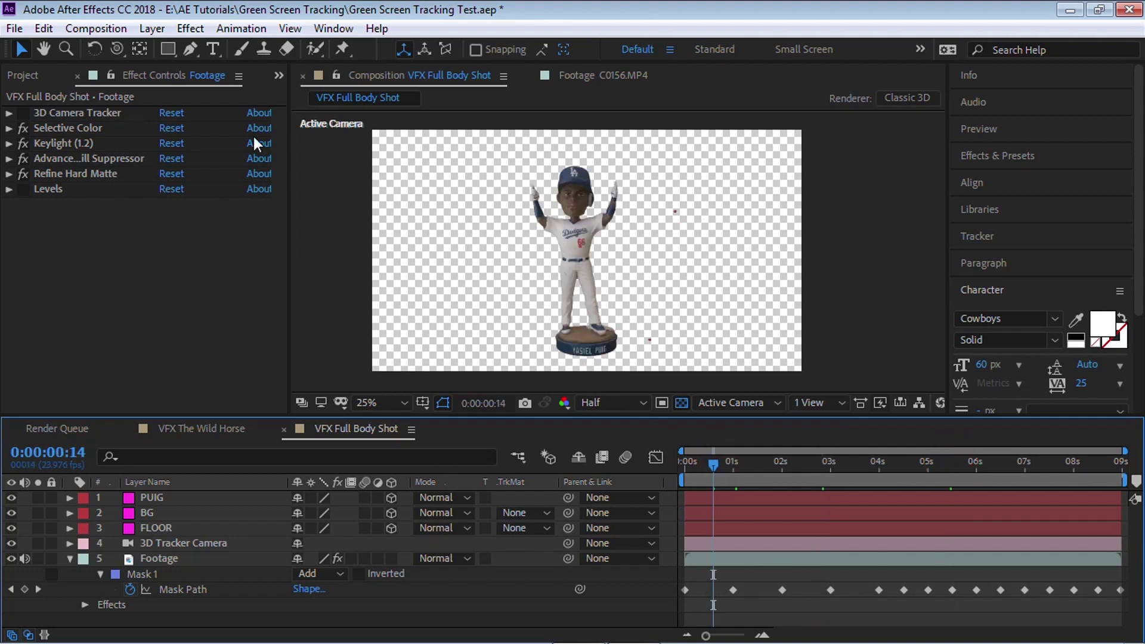
Create a new composition from the Beach0025_M.jpg sand image
{"action": "left_click", "coordinate": [23, 75]}
{"action": "double_click", "coordinate": [101, 271]}
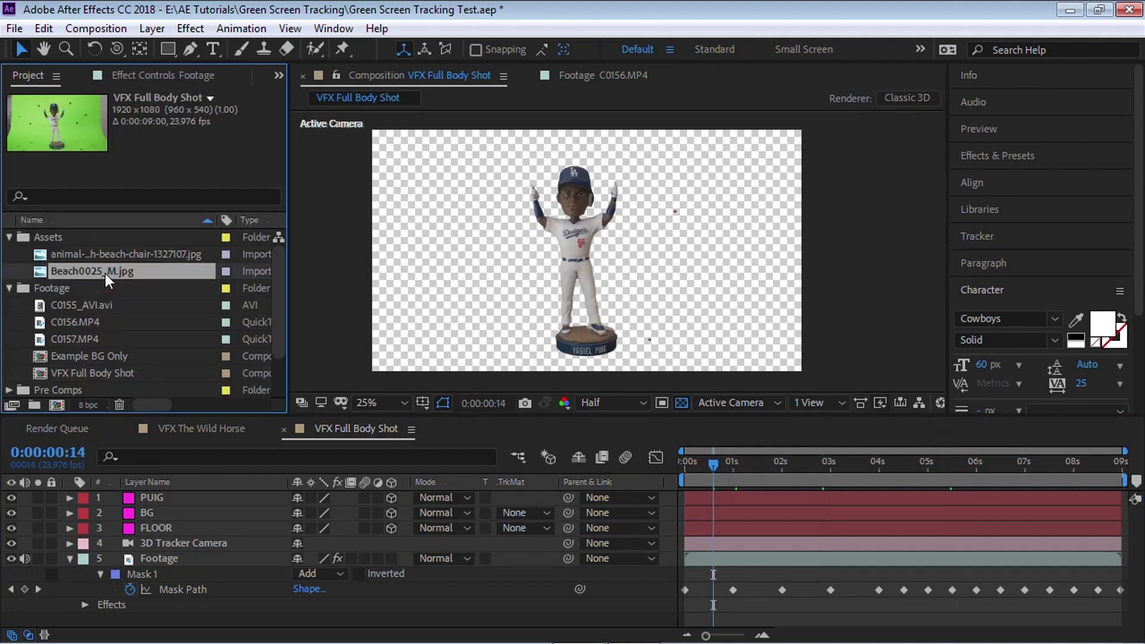
{"action": "left_click_drag", "start_coordinate": [655, 299], "coordinate": [692, 281]}
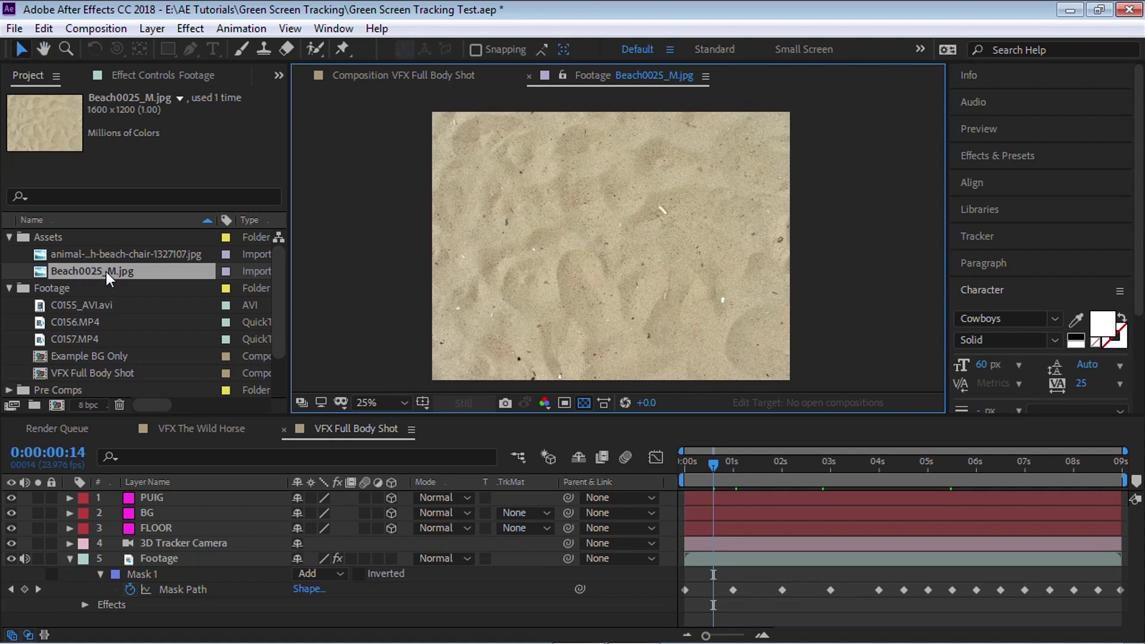
{"action": "left_click_drag", "start_coordinate": [108, 270], "coordinate": [63, 401]}
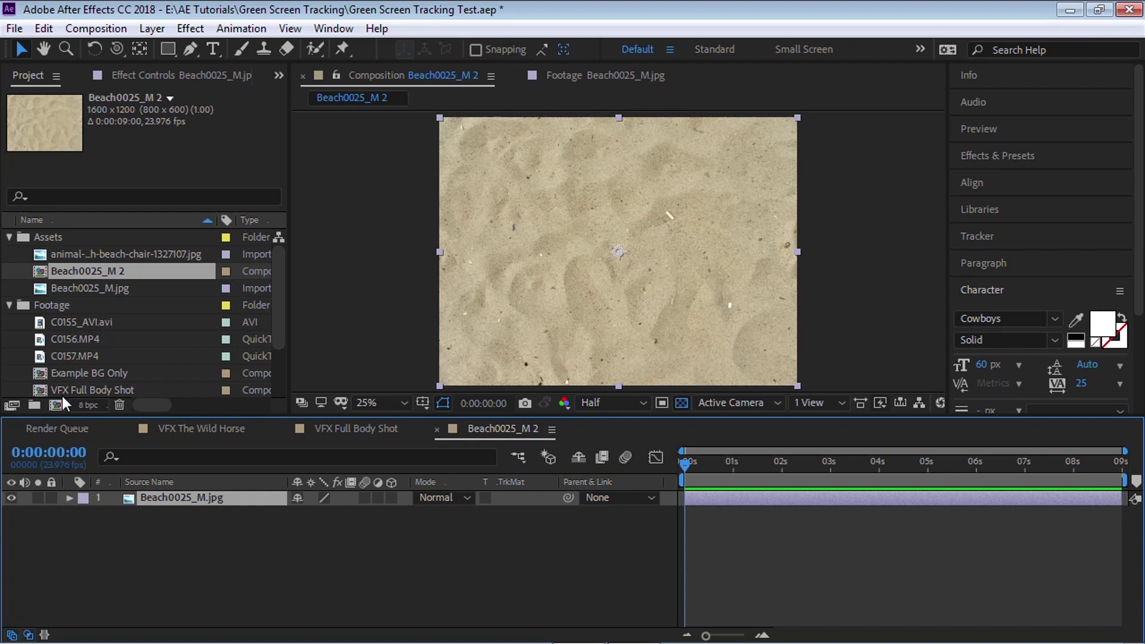
Resize the beach composition to 12800 × 6000 px (1600*8 by 1200*5)
{"action": "key", "text": "ctrl+k"}
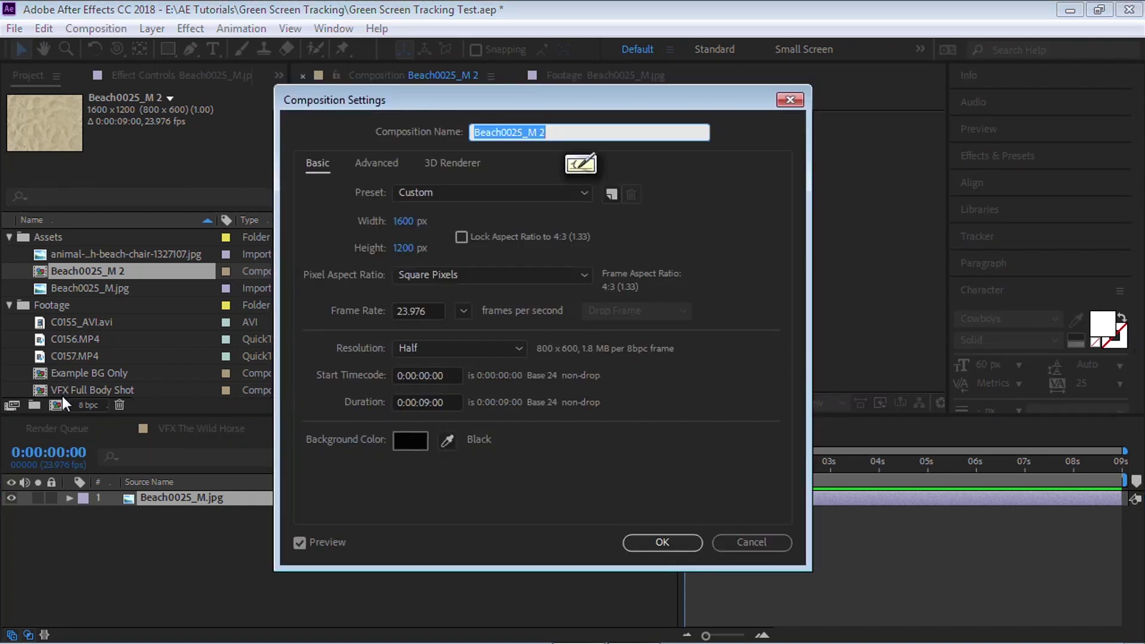
{"action": "left_click", "coordinate": [403, 221]}
{"action": "left_click", "coordinate": [426, 221]}
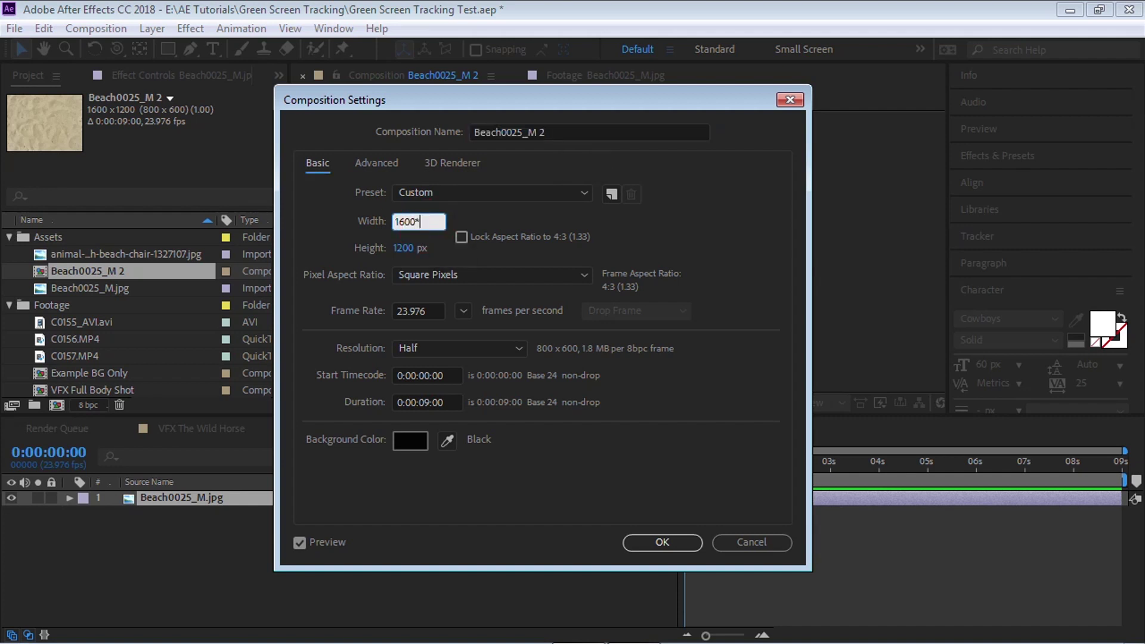
{"action": "left_click", "coordinate": [324, 226]}
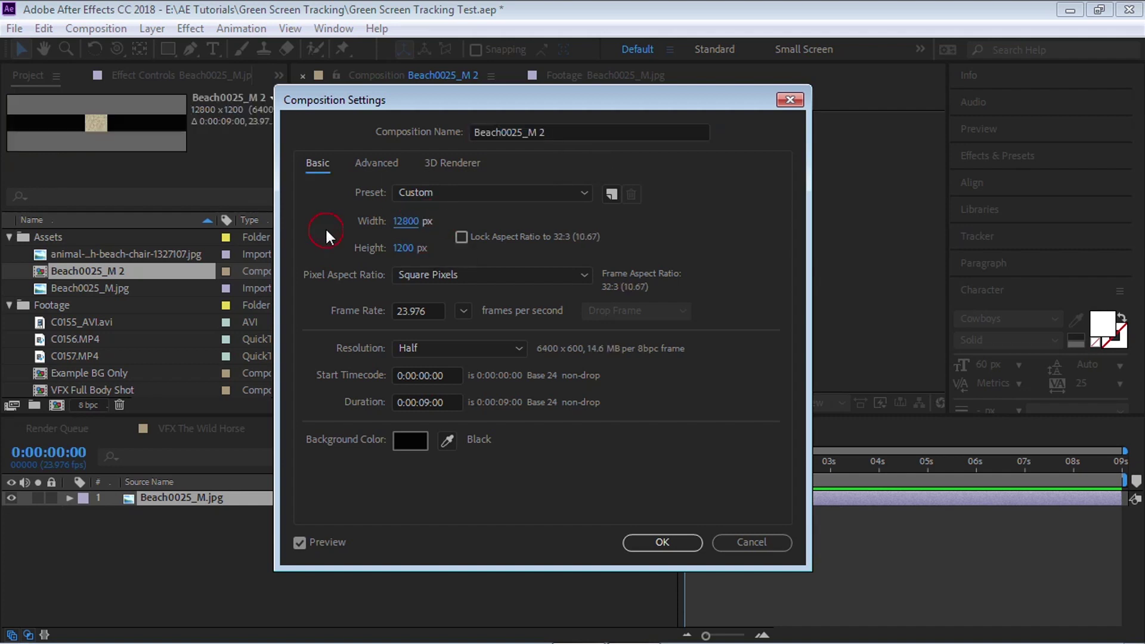
{"action": "left_click", "coordinate": [406, 248]}
{"action": "left_click", "coordinate": [429, 244]}
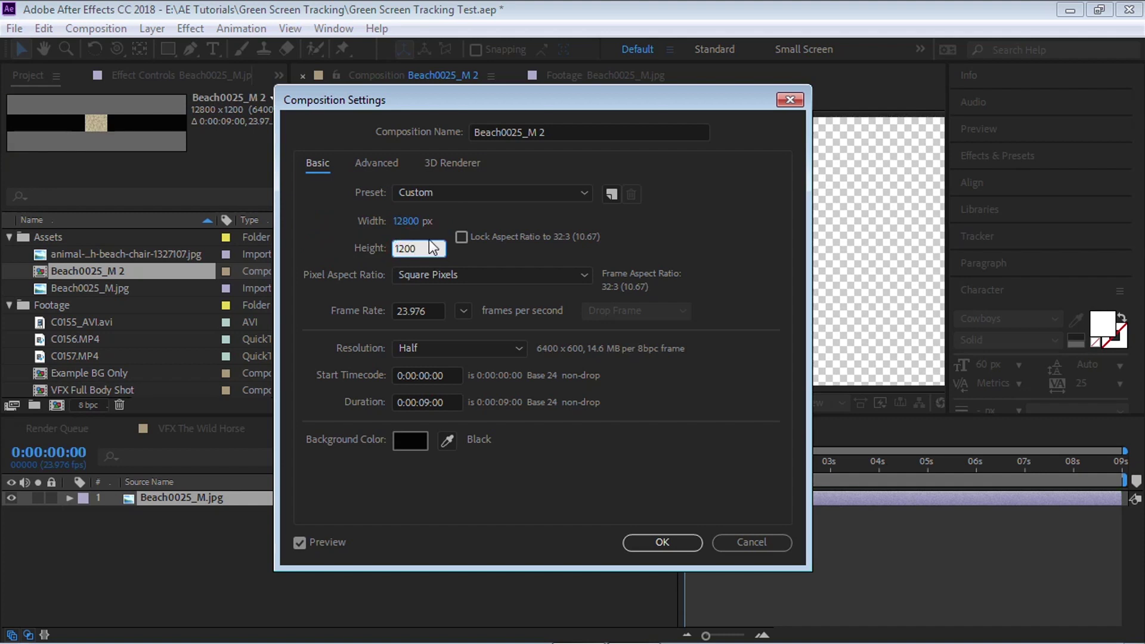
{"action": "type", "text": "*5"}
{"action": "left_click", "coordinate": [325, 243]}
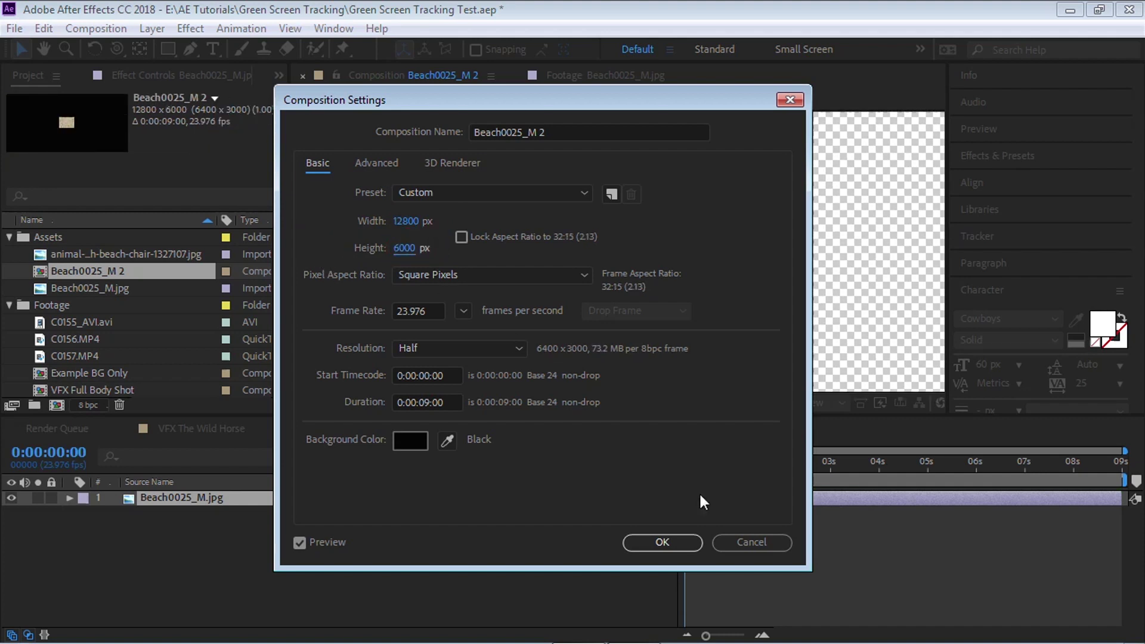
{"action": "left_click", "coordinate": [662, 542]}
{"action": "key", "text": "comma"}
{"action": "key", "text": "comma"}
{"action": "key", "text": "comma"}
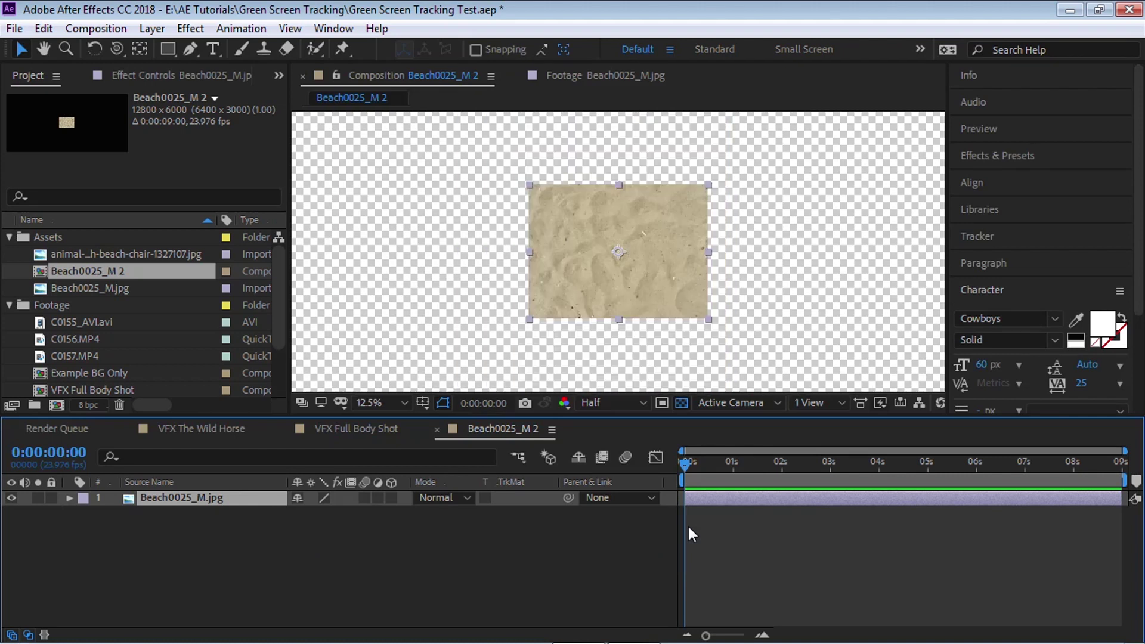
{"action": "key", "text": "period"}
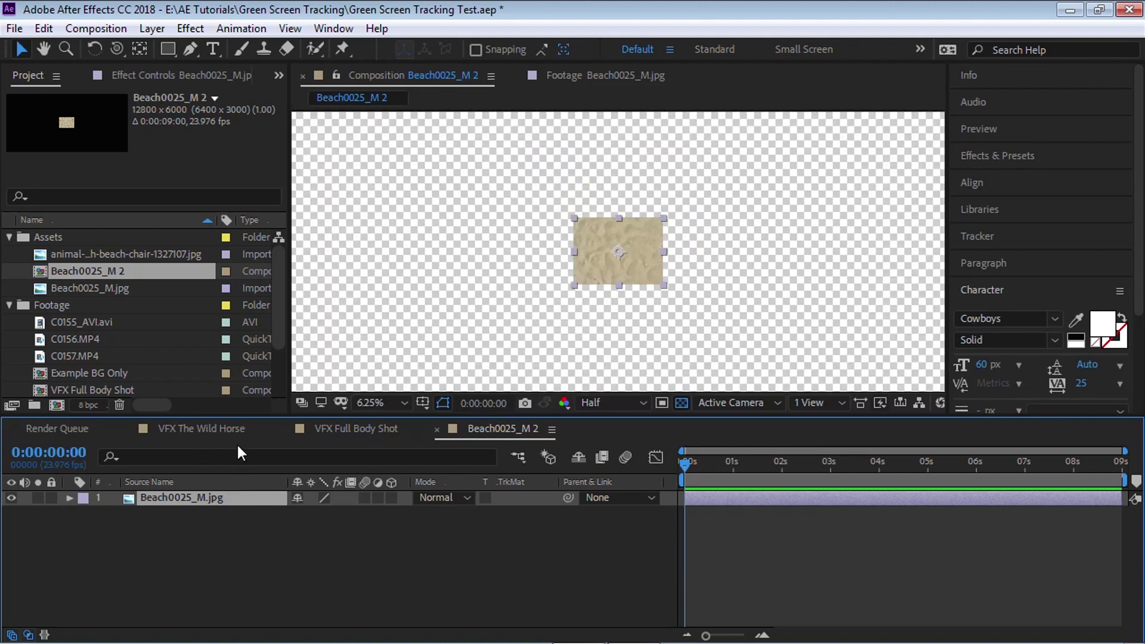
Apply Stylize > Motion Tile to the sand with Output Width 800 and Output Height 500
{"action": "left_click", "coordinate": [193, 28]}
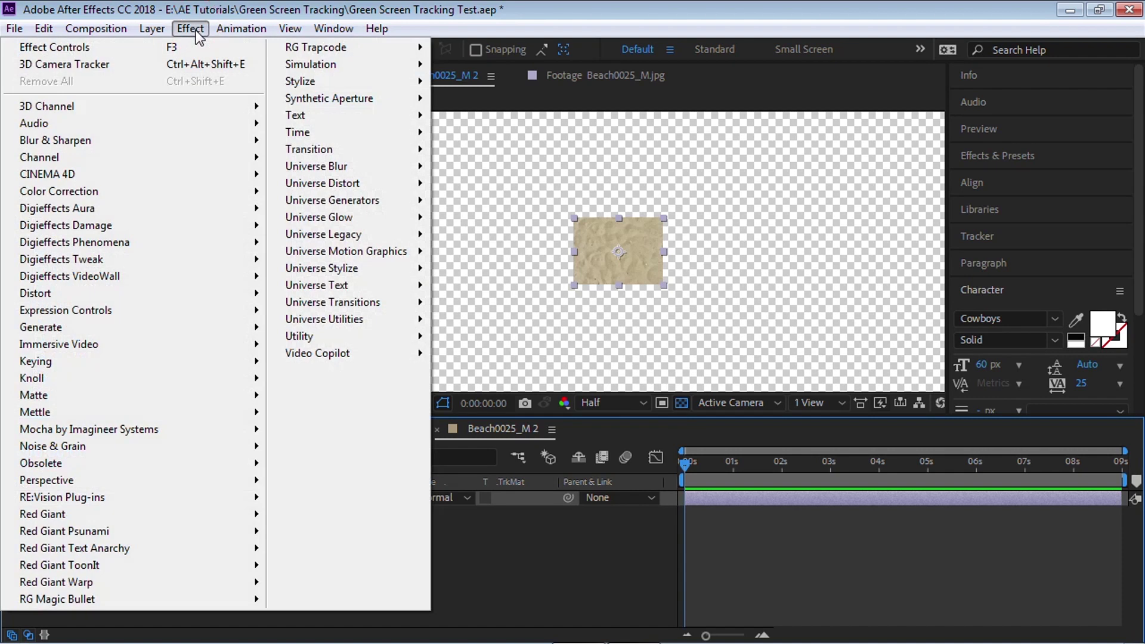
{"action": "mouse_move", "coordinate": [307, 81]}
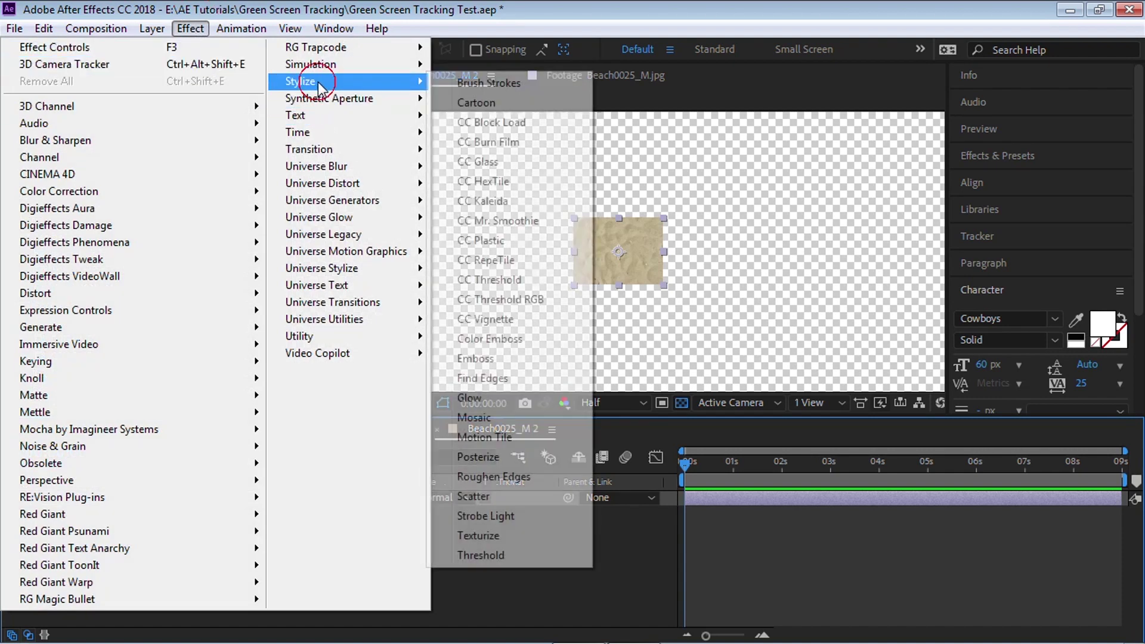
{"action": "left_click", "coordinate": [498, 433]}
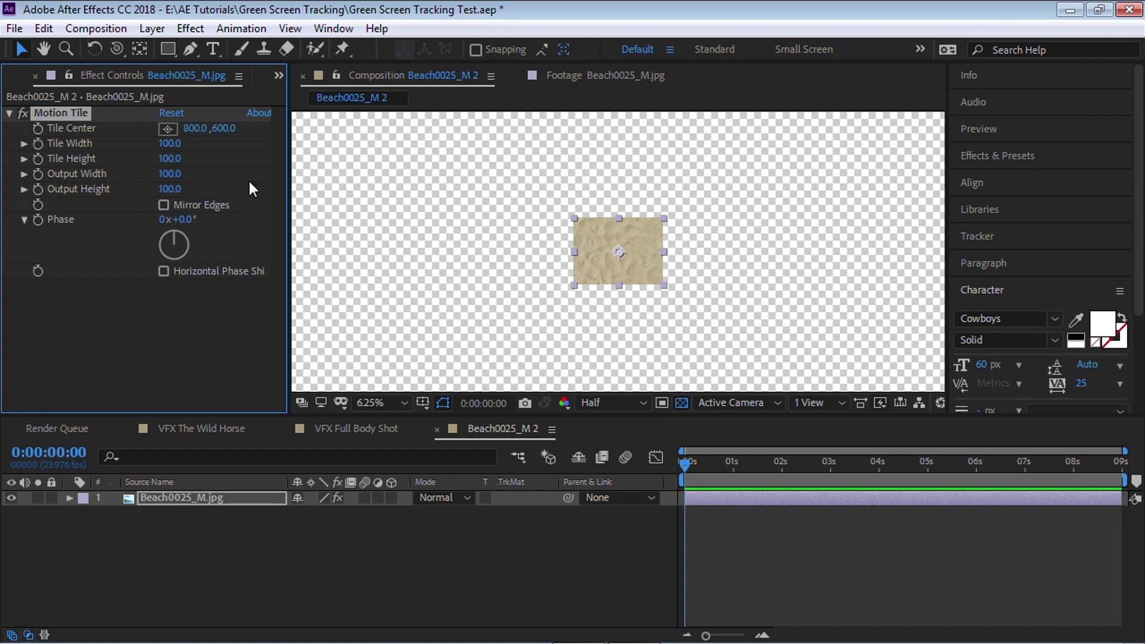
{"action": "left_click", "coordinate": [173, 174]}
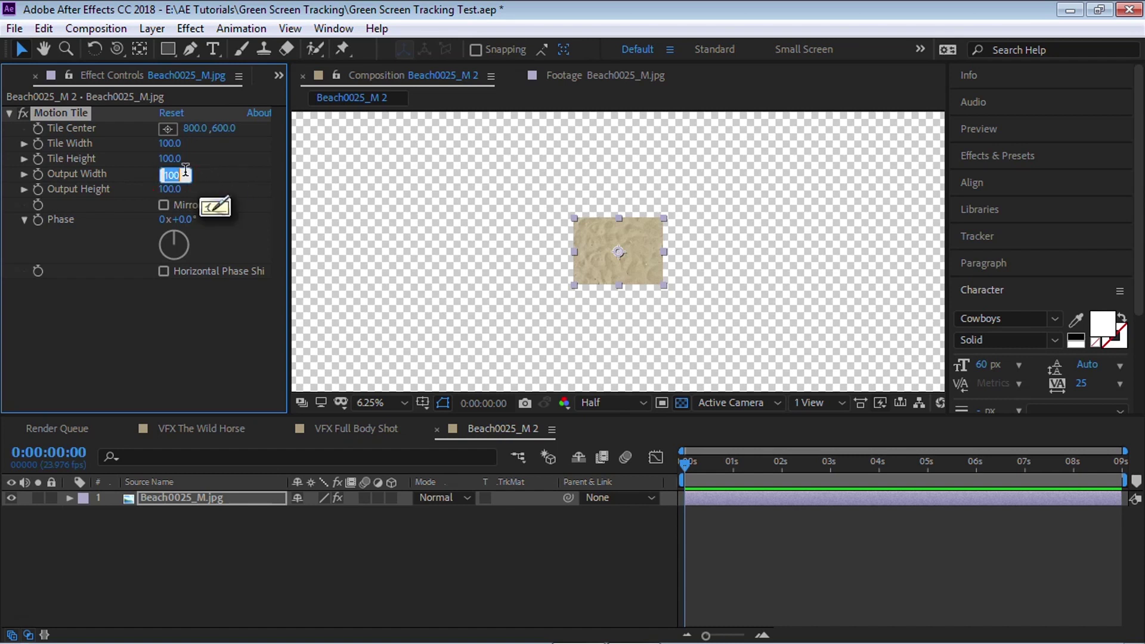
{"action": "type", "text": "8"}
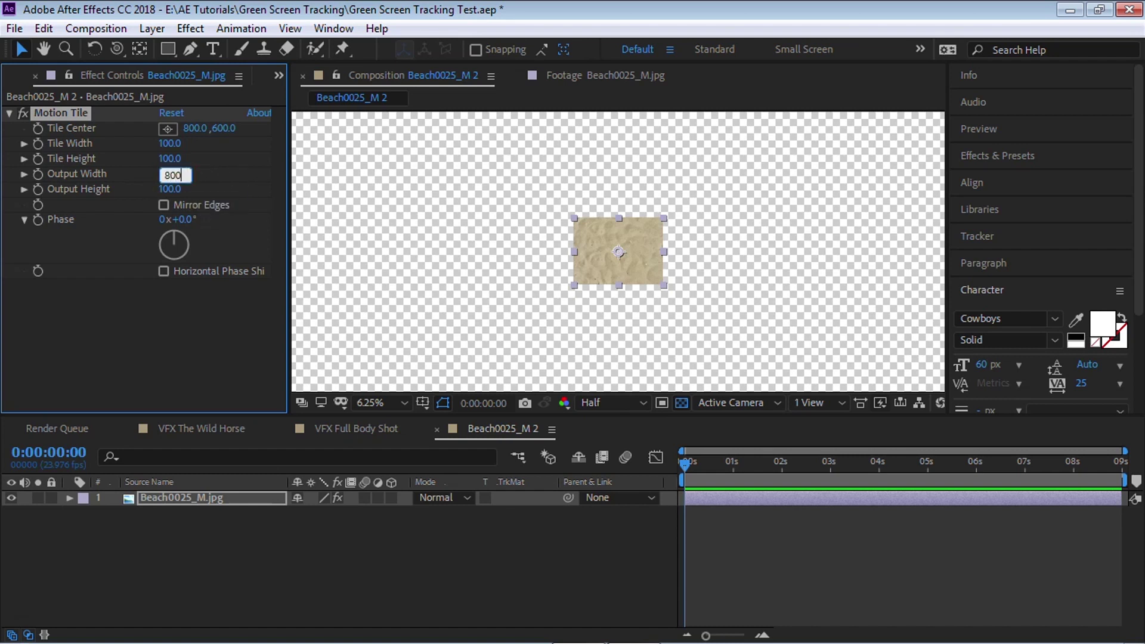
{"action": "type", "text": "00"}
{"action": "key", "text": "Return"}
{"action": "key", "text": "comma"}
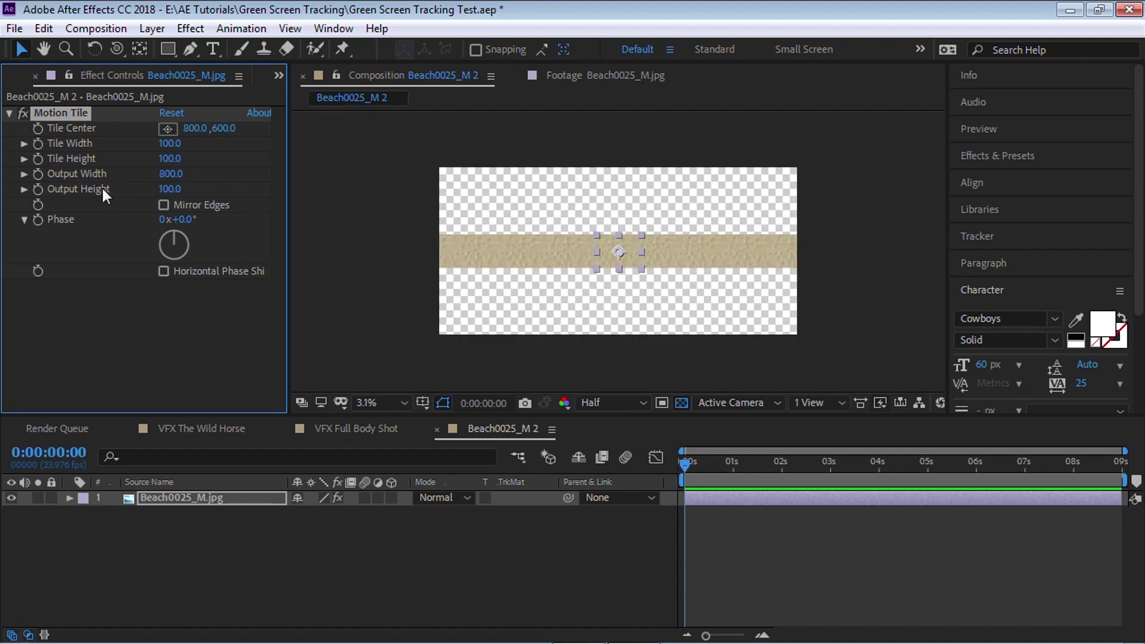
{"action": "left_click", "coordinate": [169, 189]}
{"action": "type", "text": "500"}
{"action": "key", "text": "Return"}
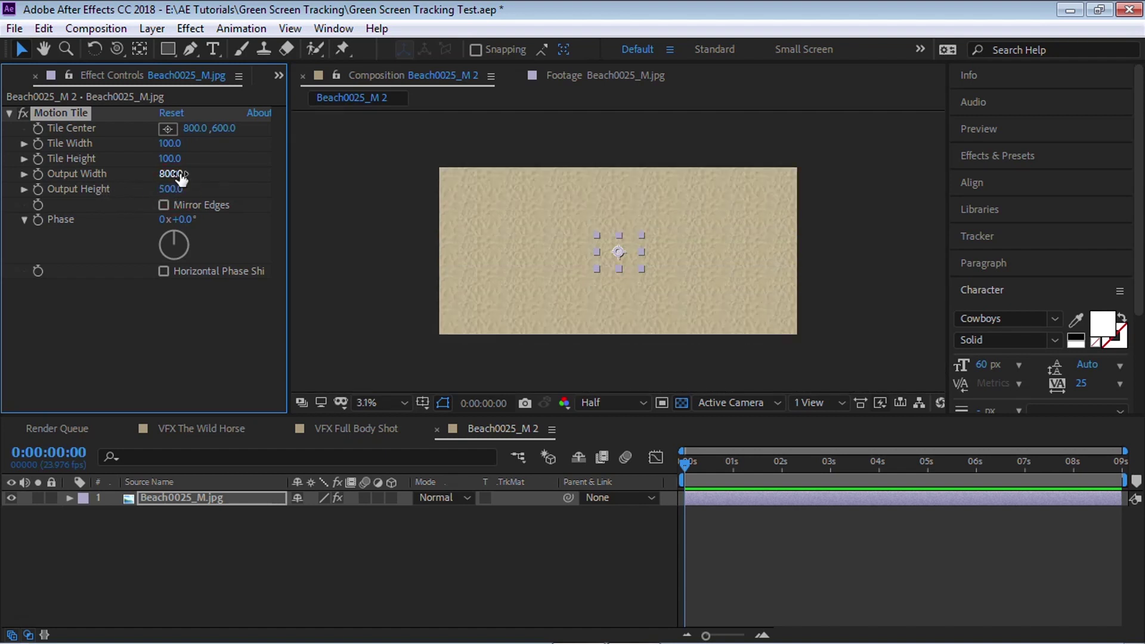
{"action": "left_click", "coordinate": [343, 429]}
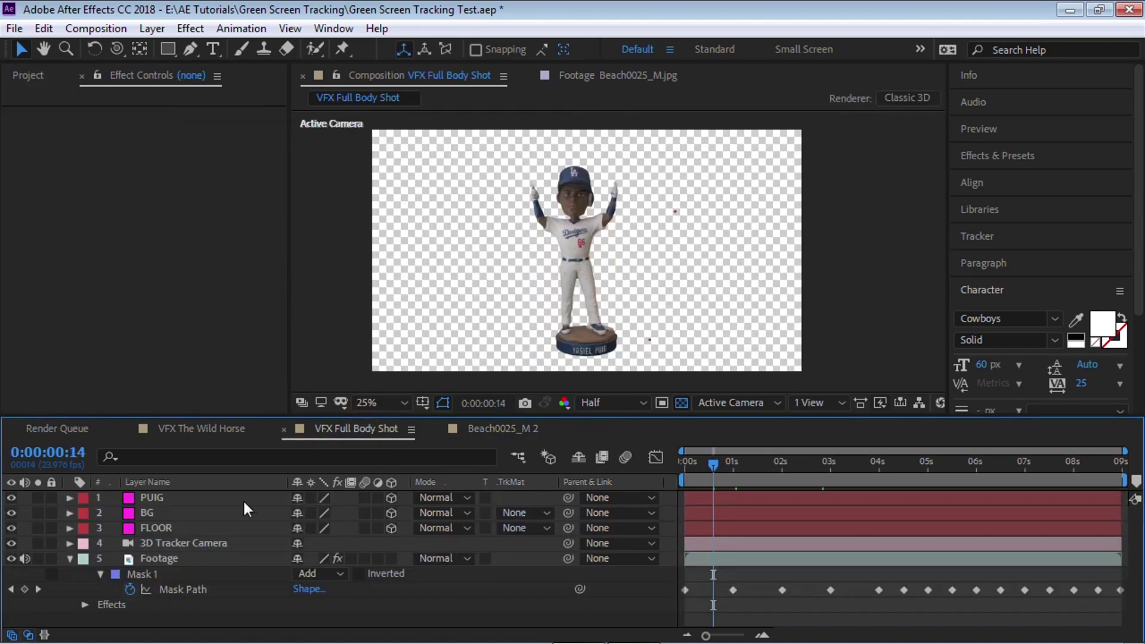
Add the beach composition to VFX Full Body Shot as a layer named Floor
{"action": "left_click", "coordinate": [78, 562]}
{"action": "left_click", "coordinate": [51, 77]}
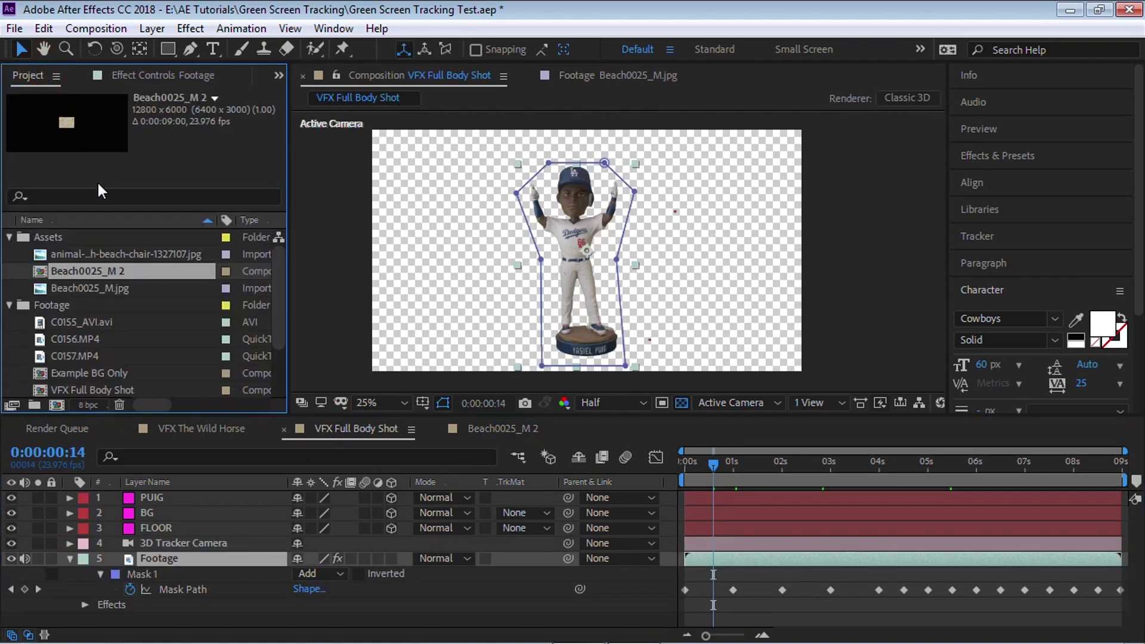
{"action": "left_click_drag", "start_coordinate": [122, 273], "coordinate": [198, 603]}
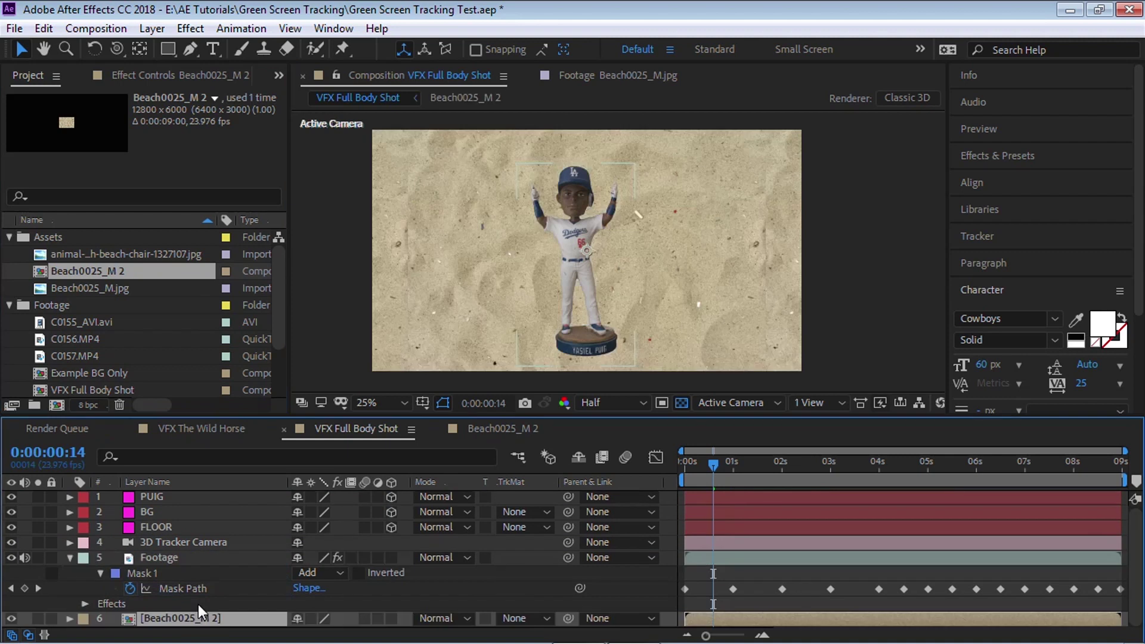
{"action": "key", "text": "Return"}
{"action": "type", "text": "Floor"}
{"action": "key", "text": "Return"}
Make the Floor layer 3D and set its Orientation to 270° to lay it flat
{"action": "left_click", "coordinate": [70, 558]}
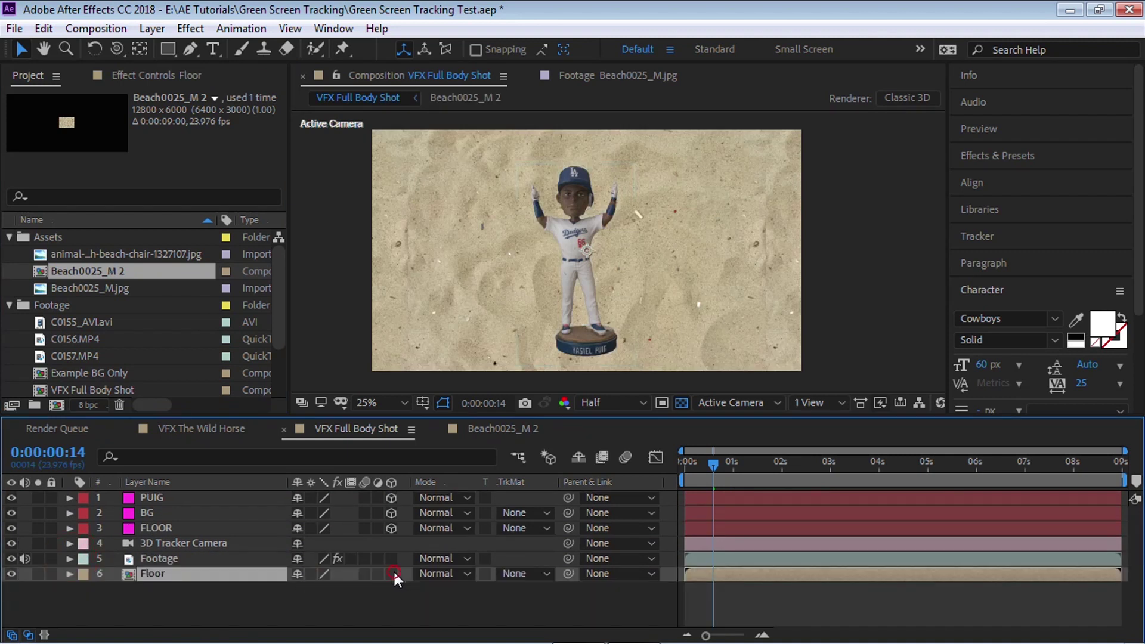
{"action": "left_click", "coordinate": [391, 573]}
{"action": "key", "text": "r"}
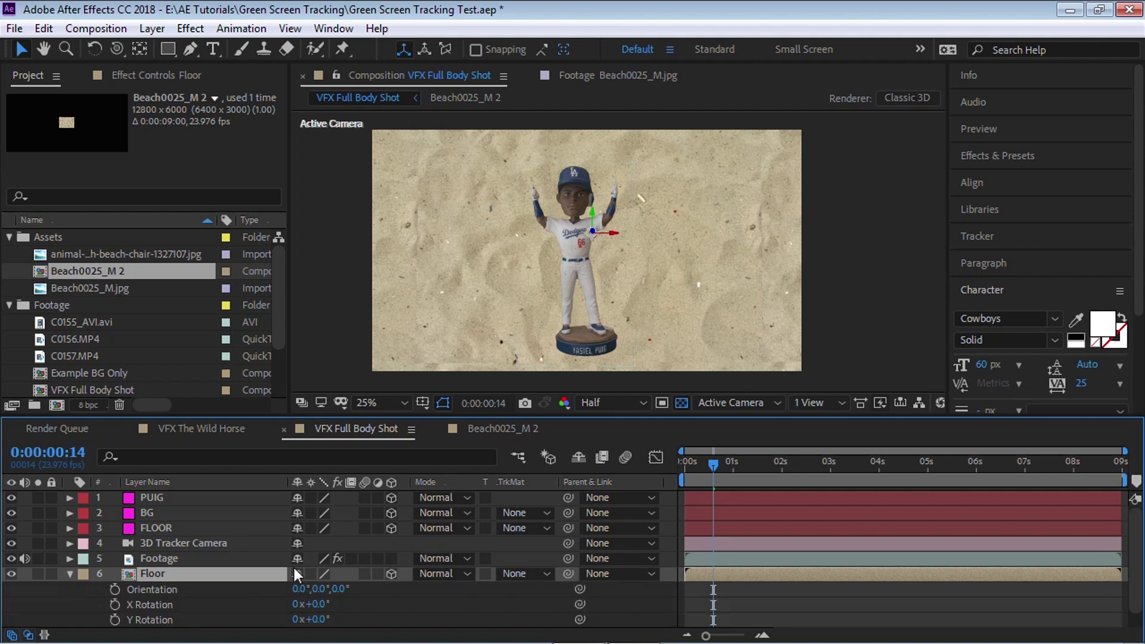
{"action": "left_click", "coordinate": [141, 589]}
{"action": "left_click", "coordinate": [297, 588]}
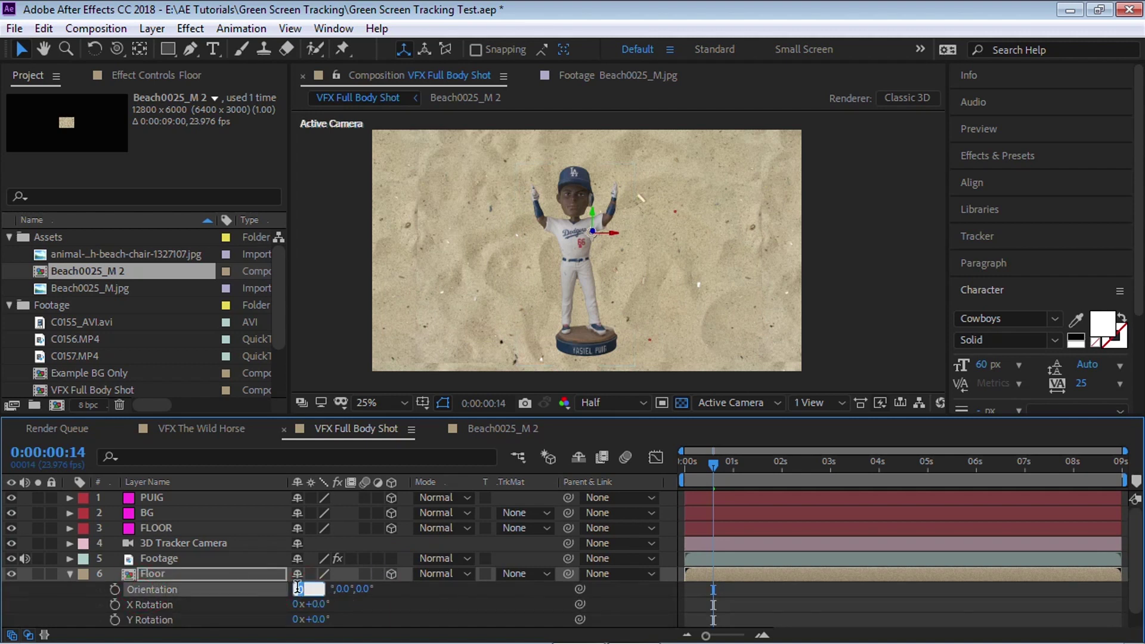
{"action": "type", "text": "270"}
{"action": "key", "text": "Return"}
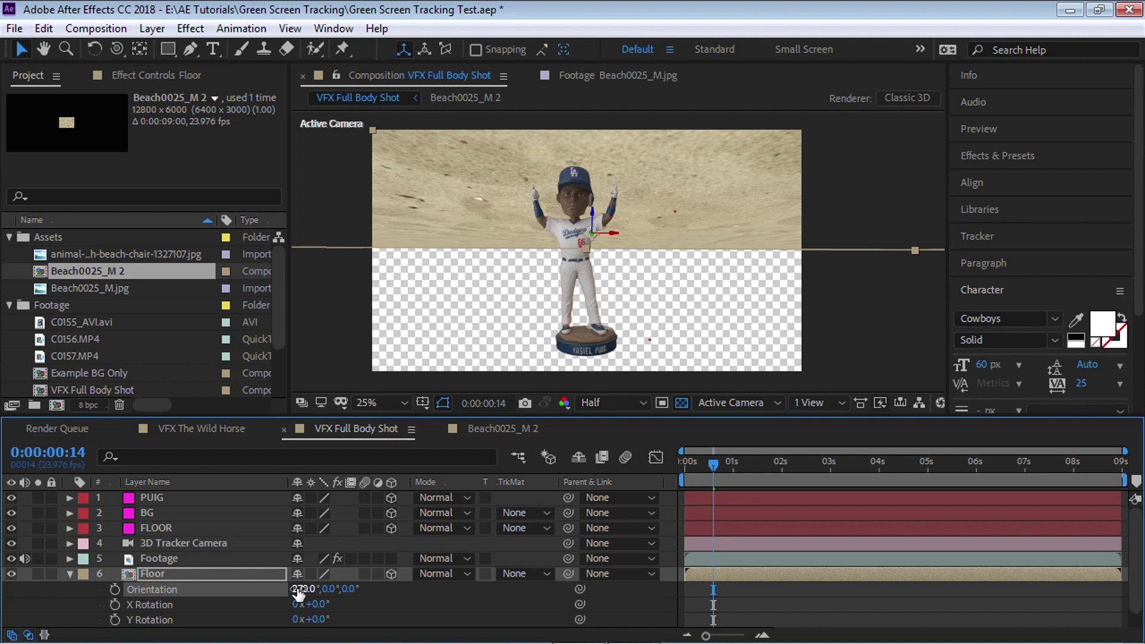
Copy the FLOOR tracker layer's Position and paste it onto the sand Floor layer
{"action": "left_click", "coordinate": [162, 528]}
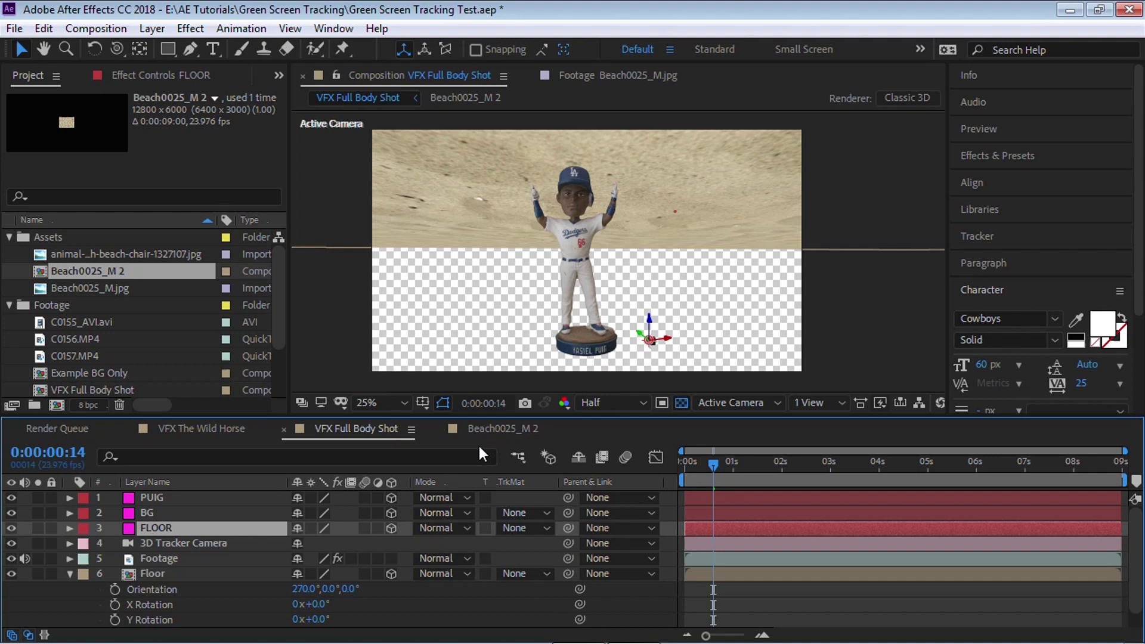
{"action": "key", "text": "p"}
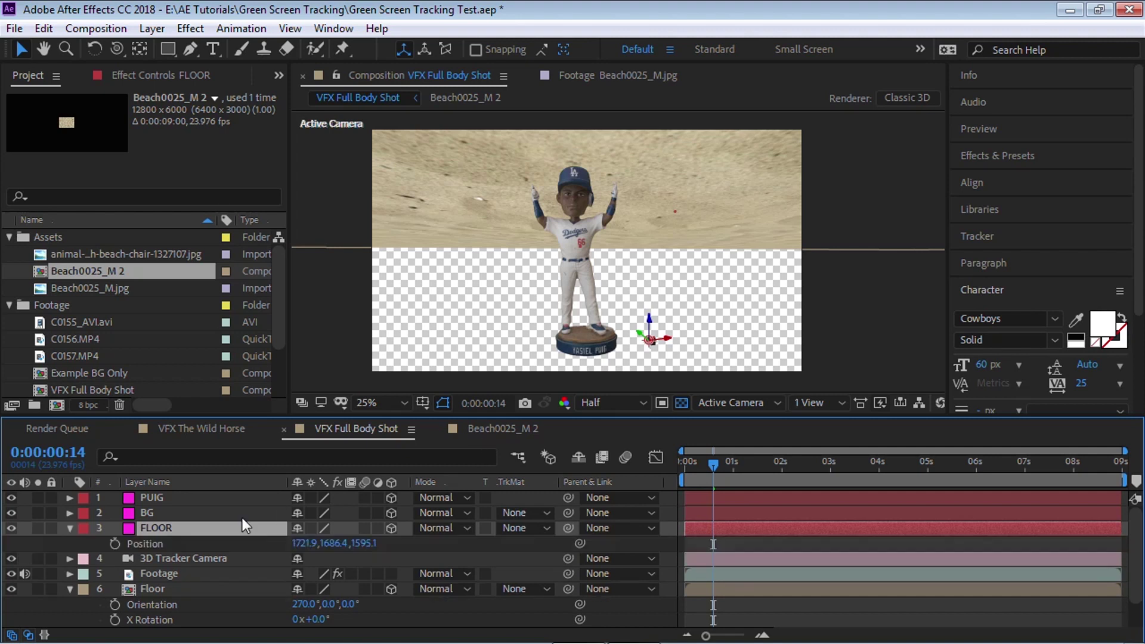
{"action": "left_click", "coordinate": [168, 542]}
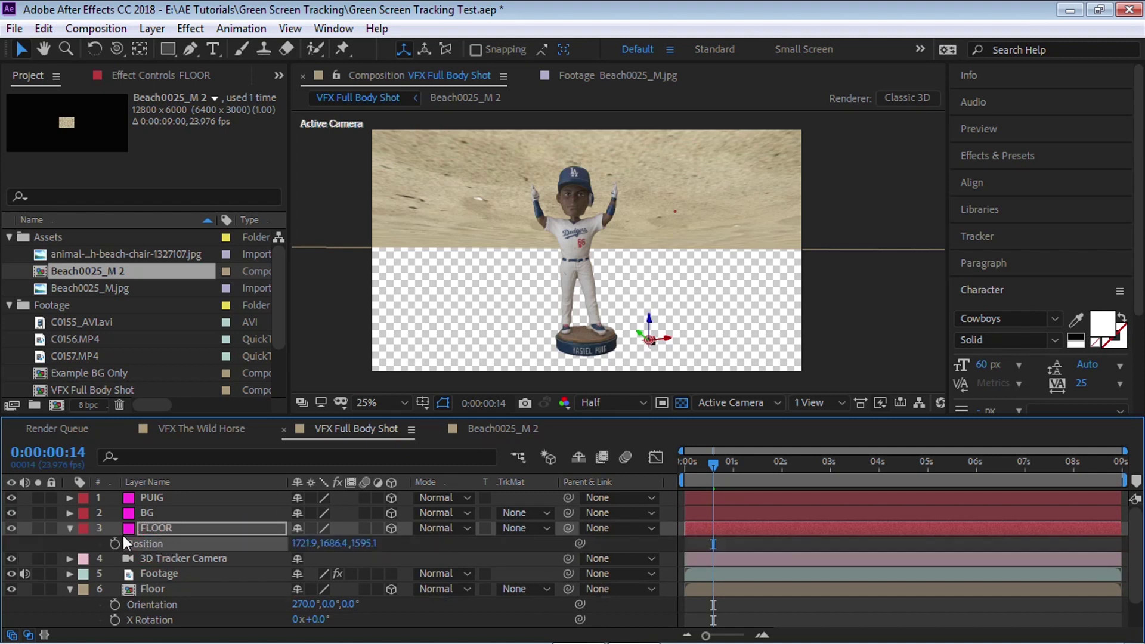
{"action": "left_click", "coordinate": [70, 528]}
{"action": "left_click", "coordinate": [155, 574]}
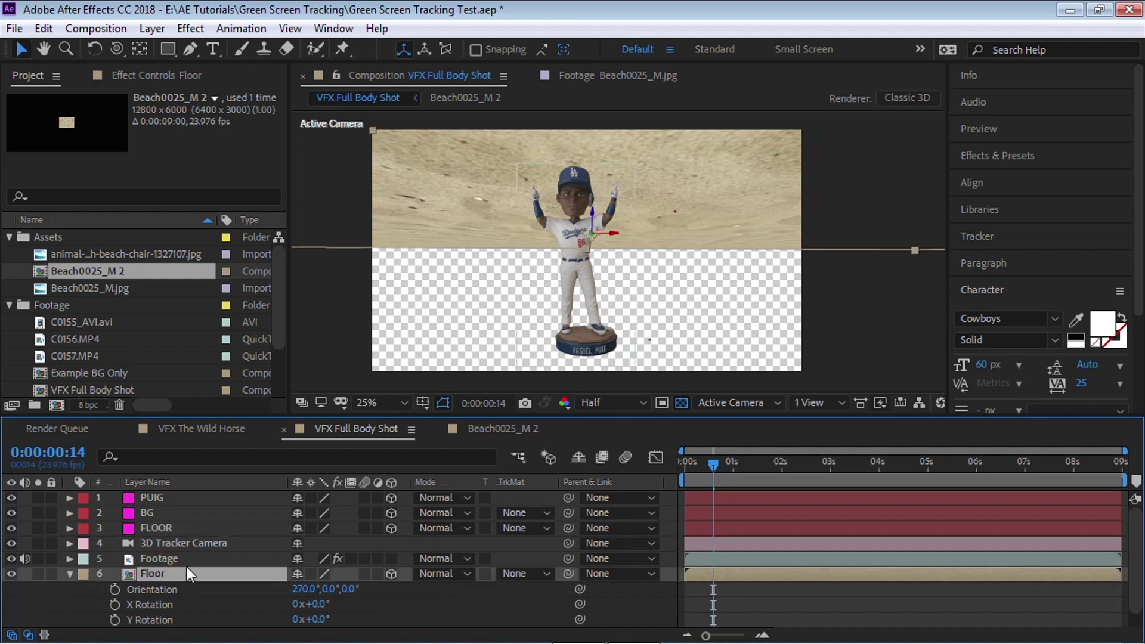
{"action": "key", "text": "p"}
{"action": "left_click", "coordinate": [161, 589]}
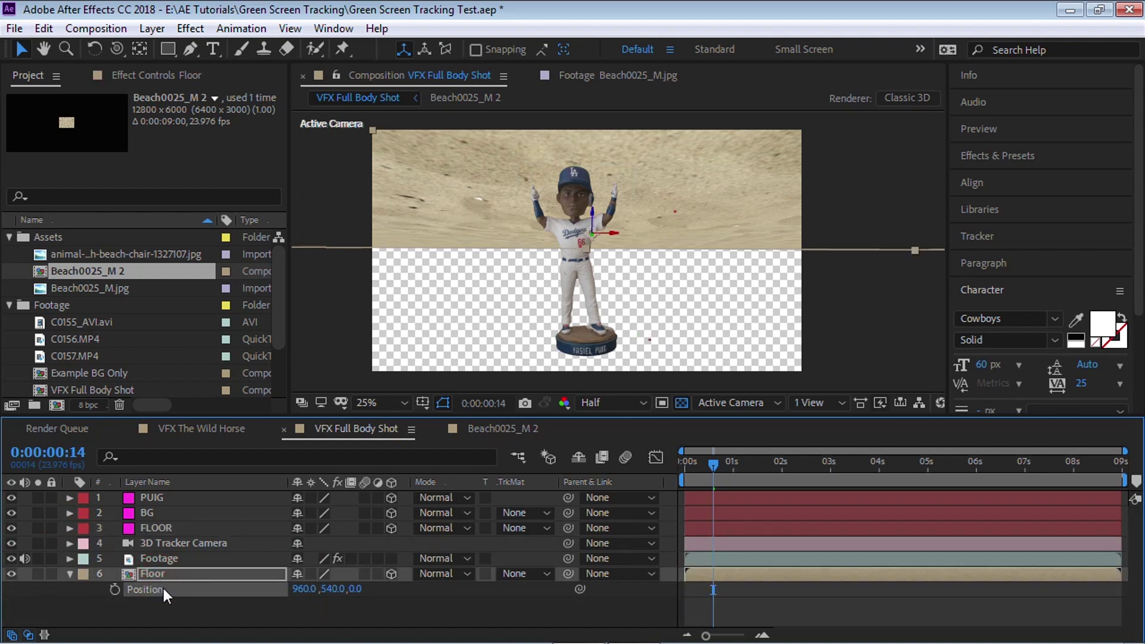
{"action": "key", "text": "ctrl+v"}
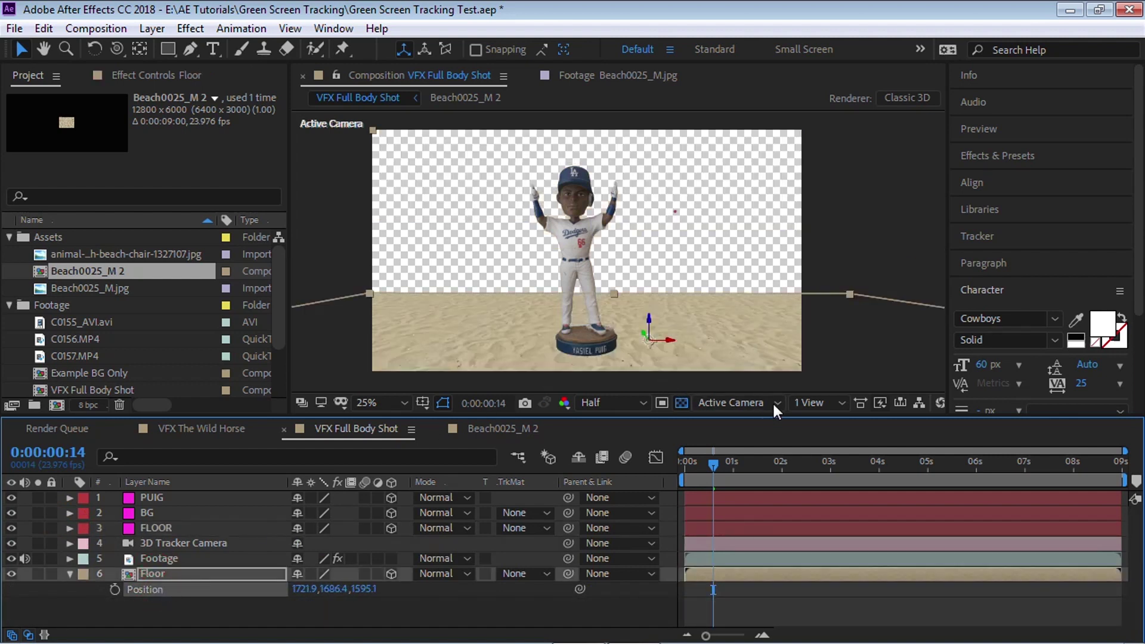
Preview the shot twice to check the floor, then return to 0:00:02:05
{"action": "key", "text": "space"}
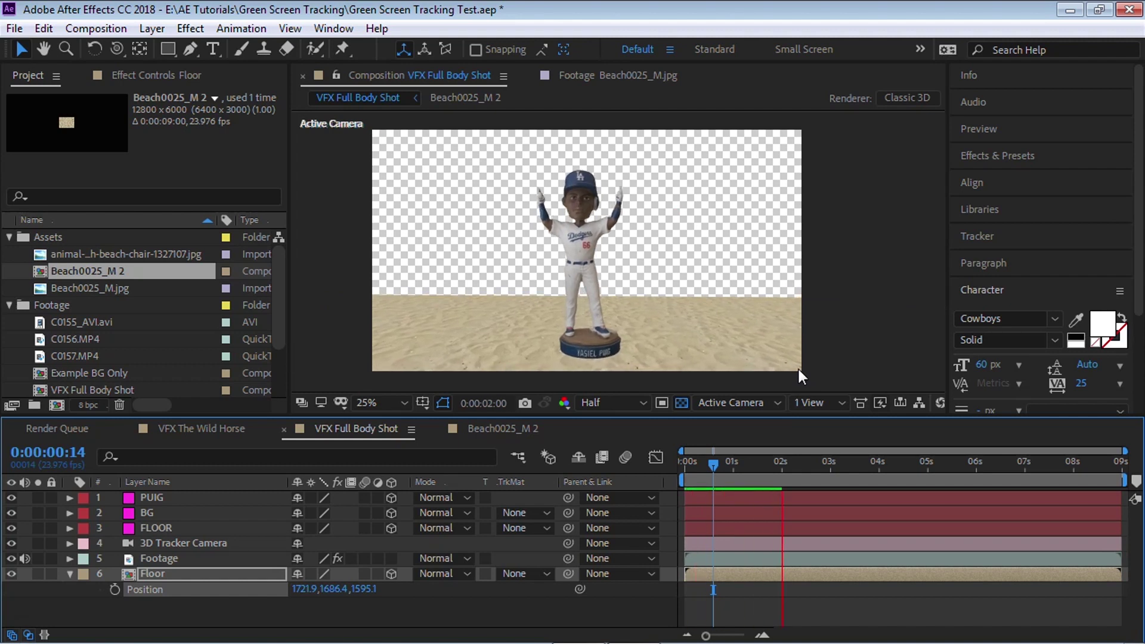
{"action": "left_click", "coordinate": [747, 467]}
{"action": "key", "text": "space"}
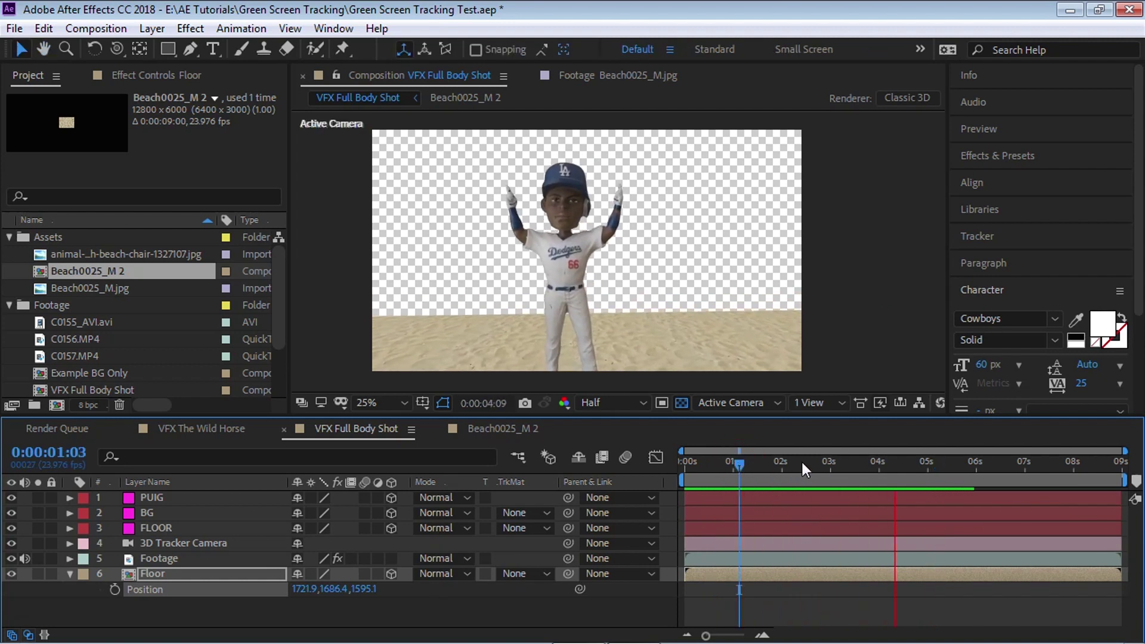
{"action": "left_click", "coordinate": [822, 463]}
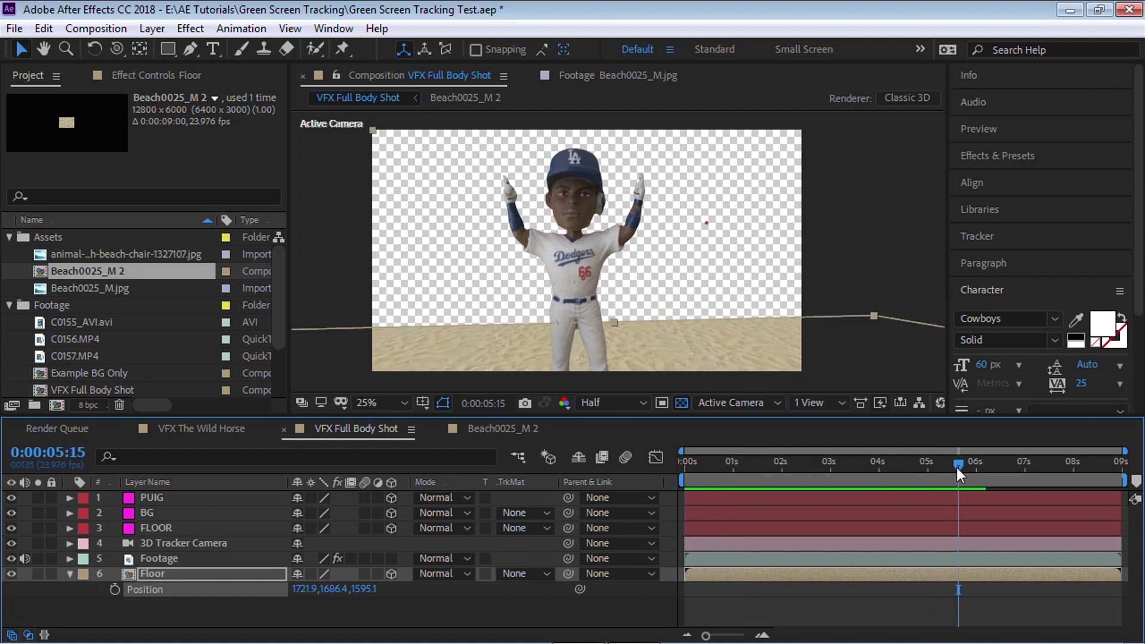
{"action": "left_click", "coordinate": [791, 463]}
Switch the 3D view to Top and pan over the sand floor
{"action": "left_click", "coordinate": [742, 403]}
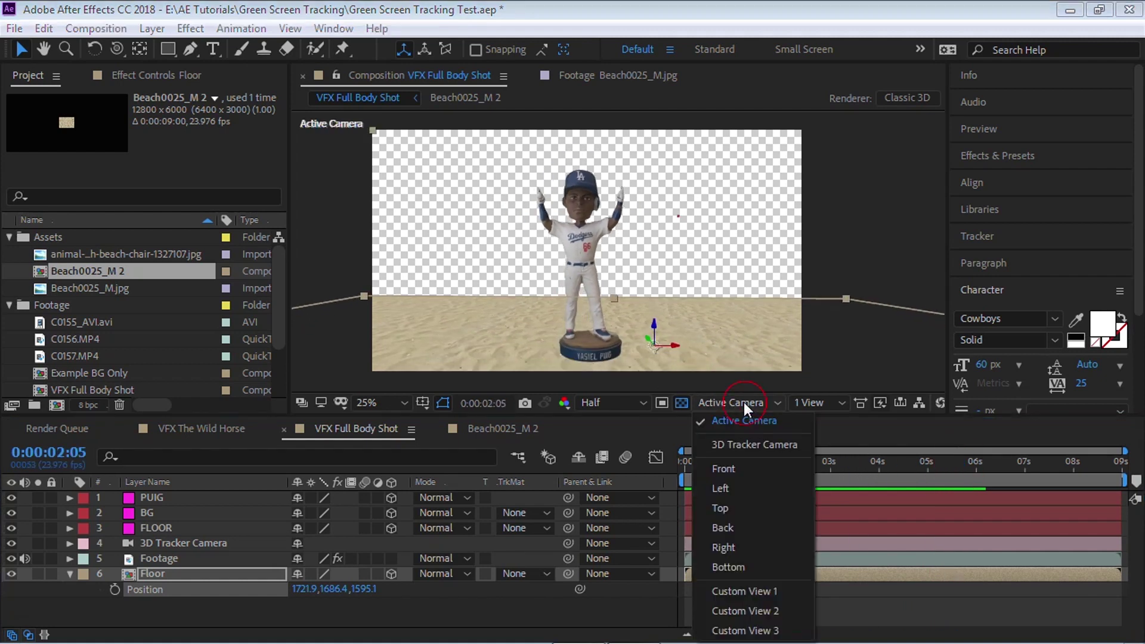
{"action": "left_click", "coordinate": [735, 502]}
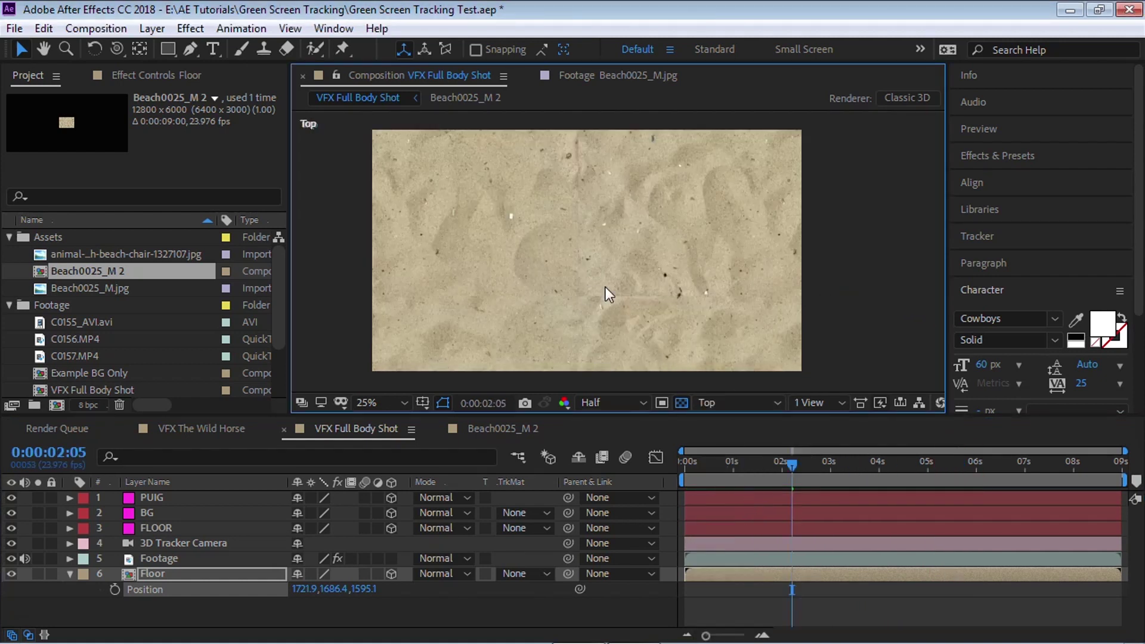
{"action": "key", "text": "c"}
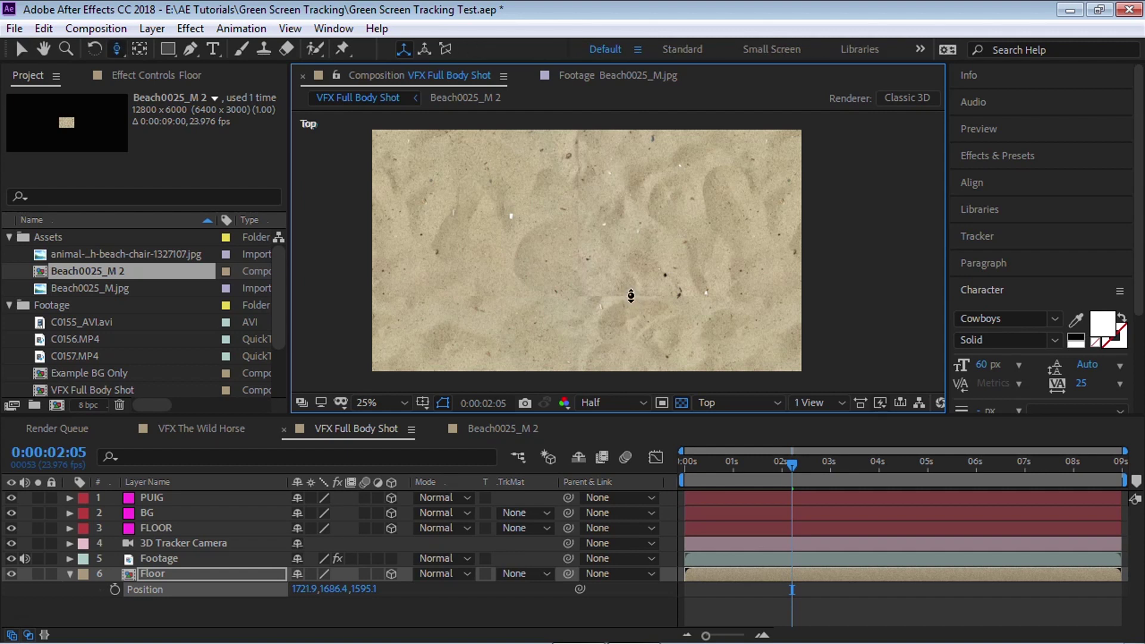
{"action": "left_click_drag", "start_coordinate": [628, 298], "coordinate": [651, 269]}
Scale the PUIG, BG and FLOOR layers to 1000% together
{"action": "left_click", "coordinate": [176, 525]}
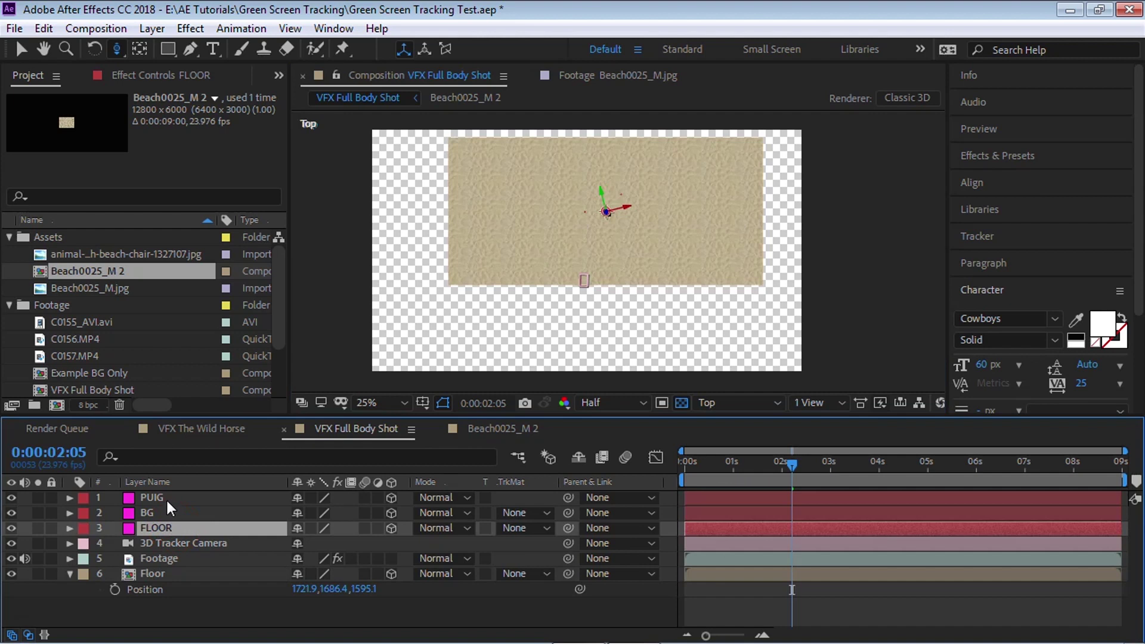
{"action": "left_click", "coordinate": [167, 497], "text": "shift"}
{"action": "key", "text": "s"}
{"action": "left_click", "coordinate": [319, 512]}
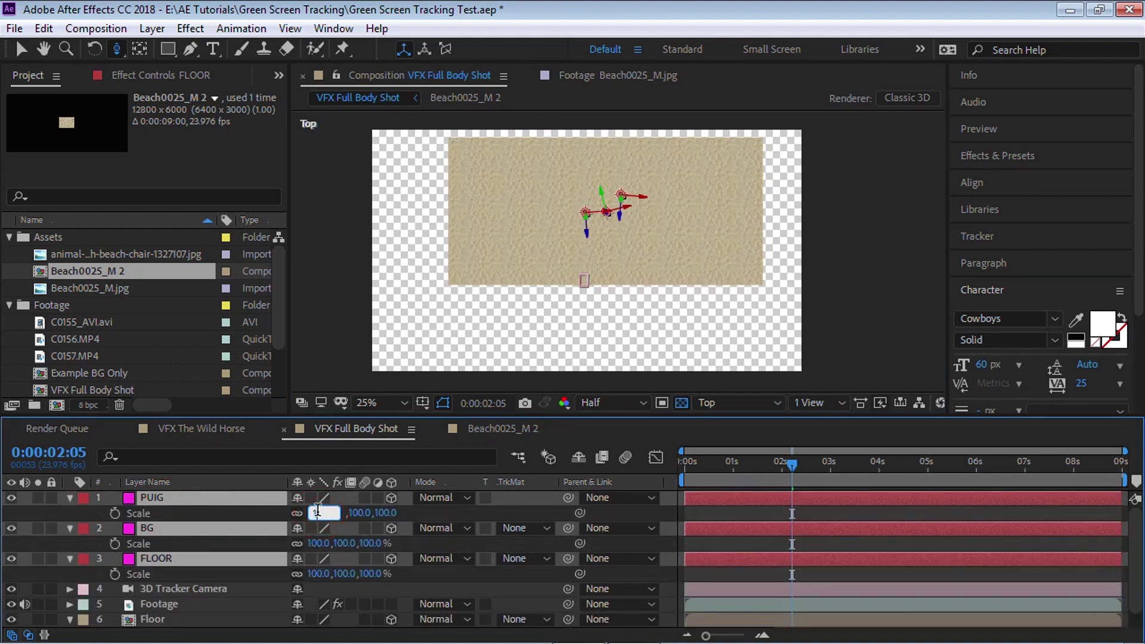
{"action": "type", "text": "1000"}
{"action": "key", "text": "Return"}
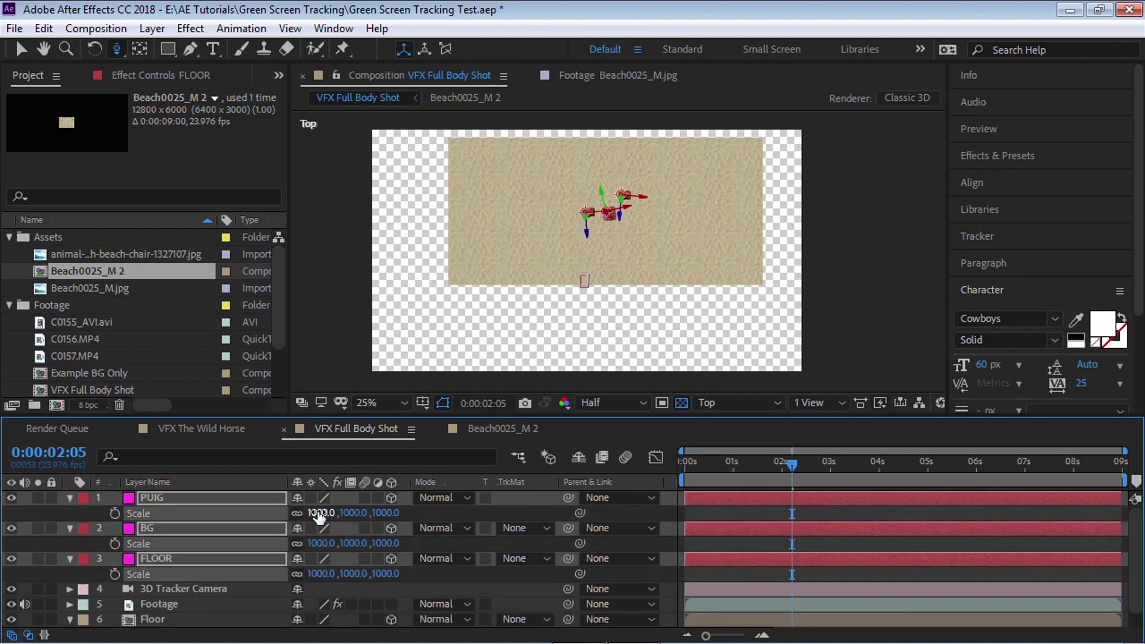
{"action": "left_click", "coordinate": [646, 245]}
{"action": "scroll", "coordinate": [646, 262], "scroll_direction": "up", "scroll_amount": 2}
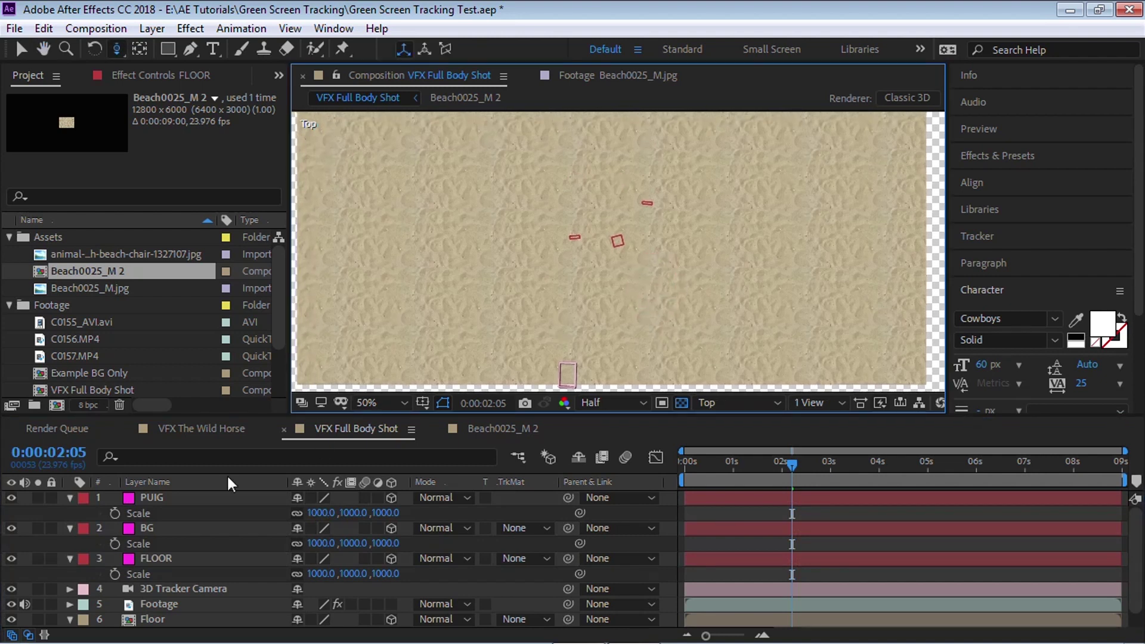
{"action": "left_click", "coordinate": [178, 501]}
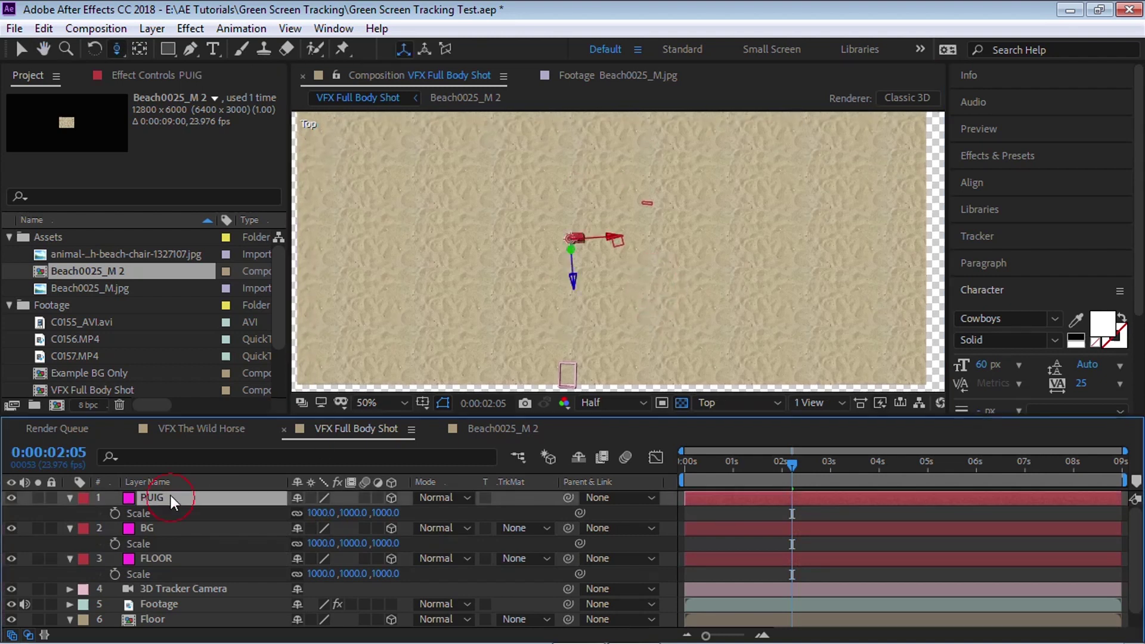
{"action": "left_click", "coordinate": [160, 557]}
Delete the BG layer
{"action": "left_click", "coordinate": [146, 531]}
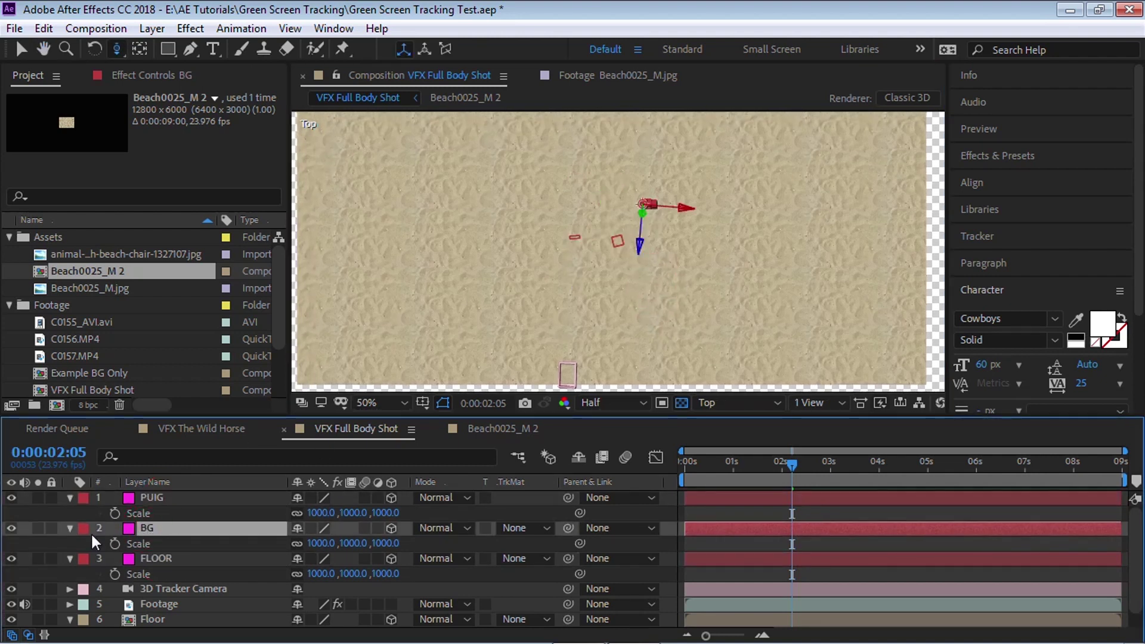
{"action": "left_click", "coordinate": [70, 497]}
{"action": "left_click", "coordinate": [69, 512]}
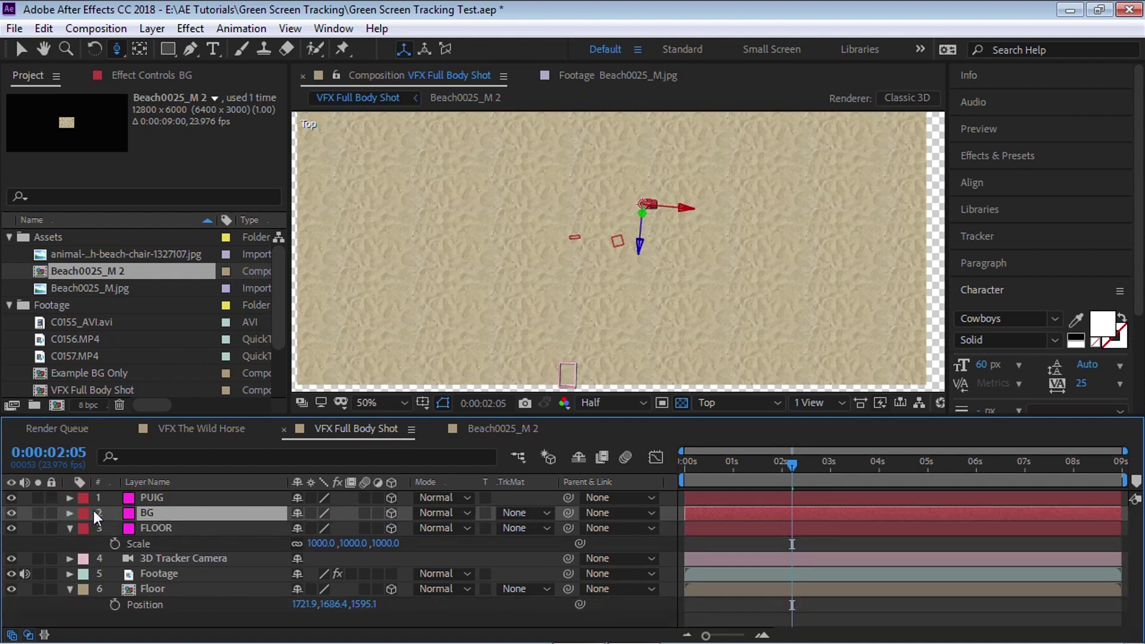
{"action": "key", "text": "Delete"}
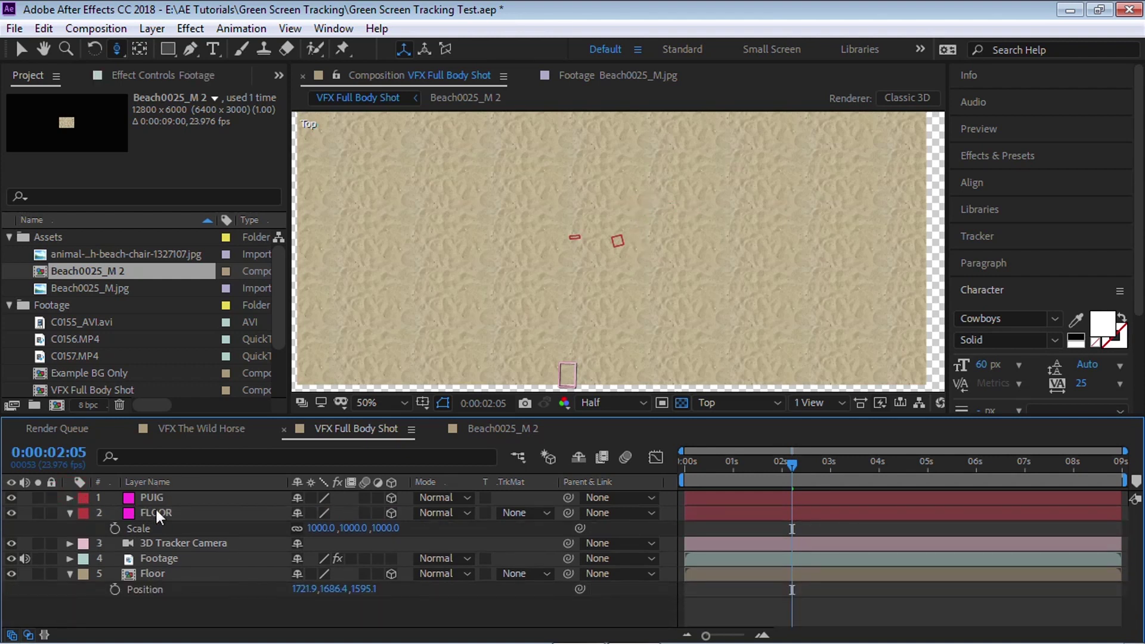
In Top view, drag the sand Floor back and slightly left to about 1539.9, 1686.4, 3560.7
{"action": "scroll", "coordinate": [591, 298], "scroll_direction": "down", "scroll_amount": 1}
{"action": "scroll", "coordinate": [620, 280], "scroll_direction": "down", "scroll_amount": 1}
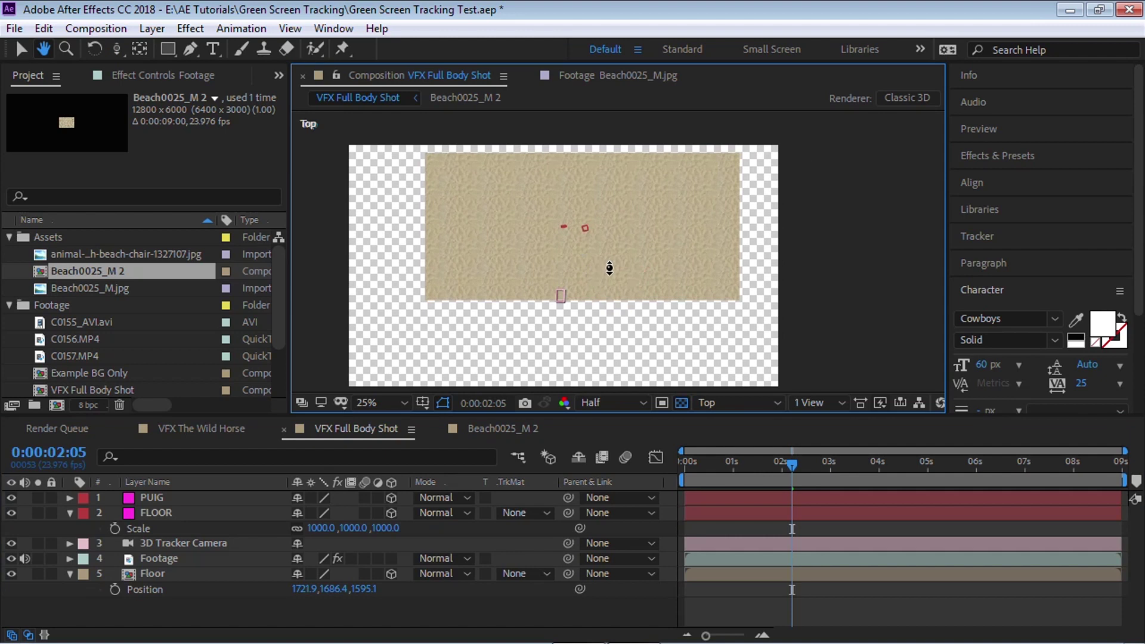
{"action": "key", "text": "c"}
{"action": "key", "text": "c"}
{"action": "left_click_drag", "start_coordinate": [611, 270], "coordinate": [611, 316]}
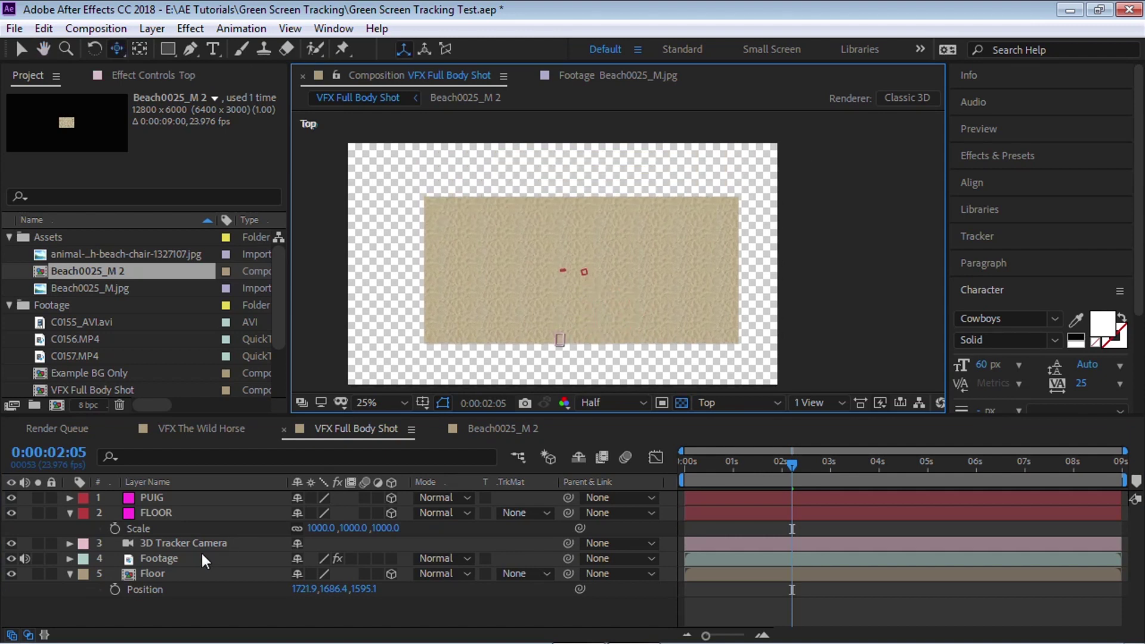
{"action": "left_click", "coordinate": [166, 574]}
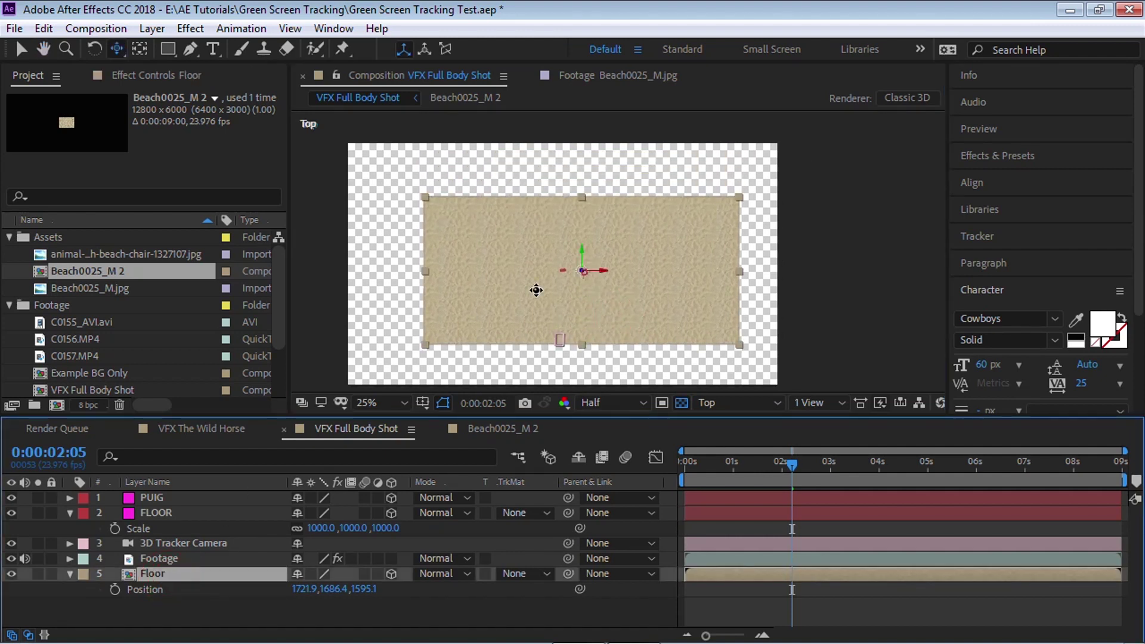
{"action": "left_click", "coordinate": [733, 405]}
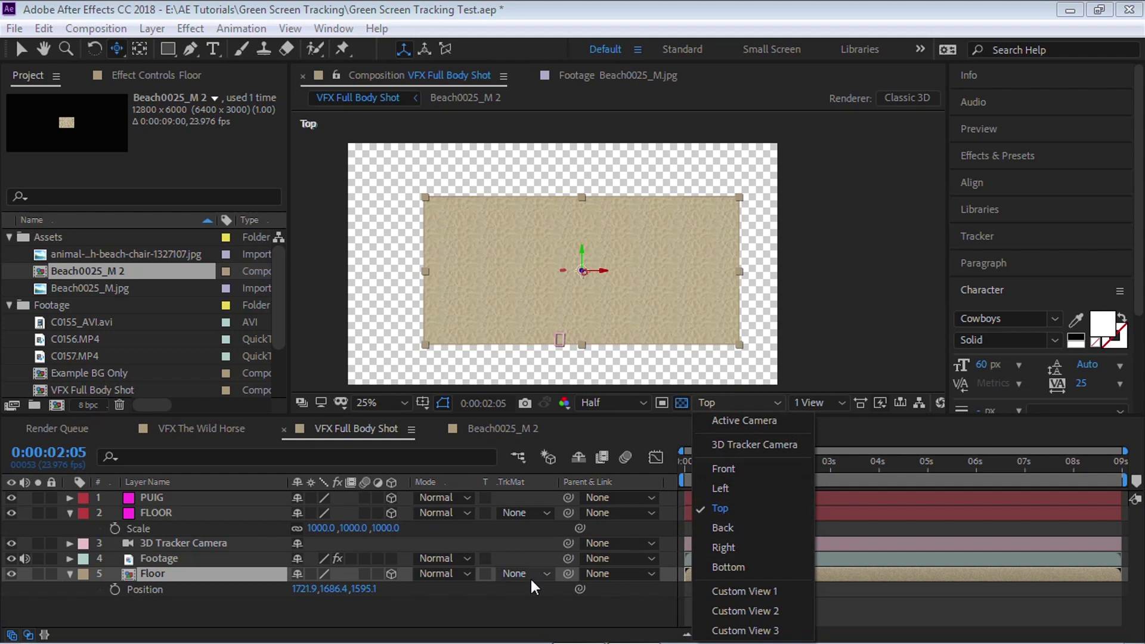
{"action": "left_click", "coordinate": [733, 508]}
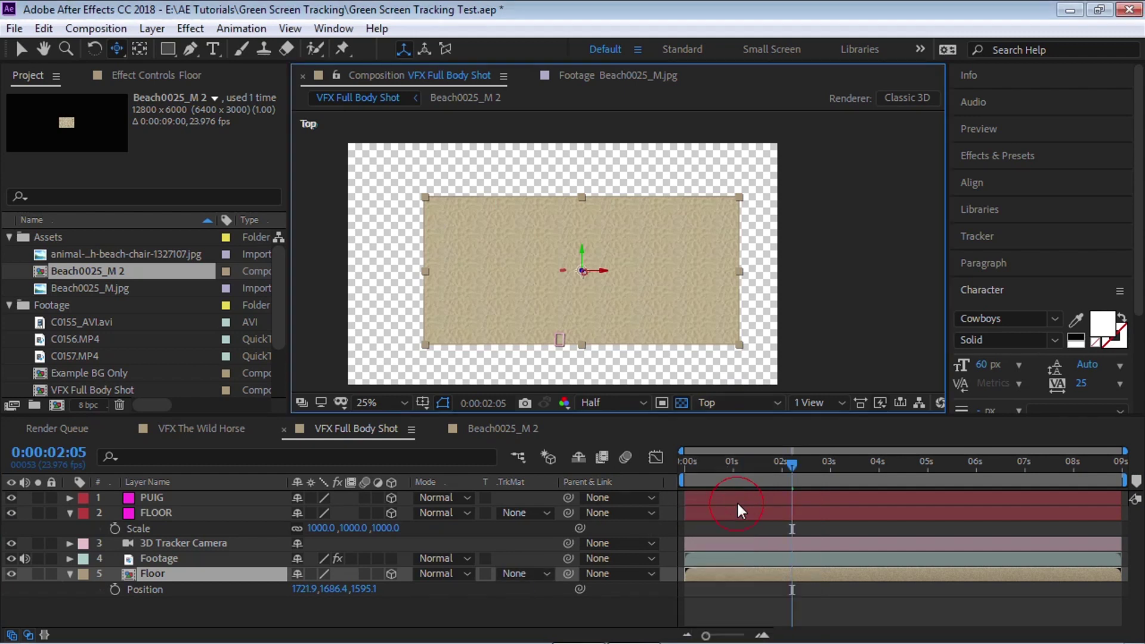
{"action": "key", "text": "v"}
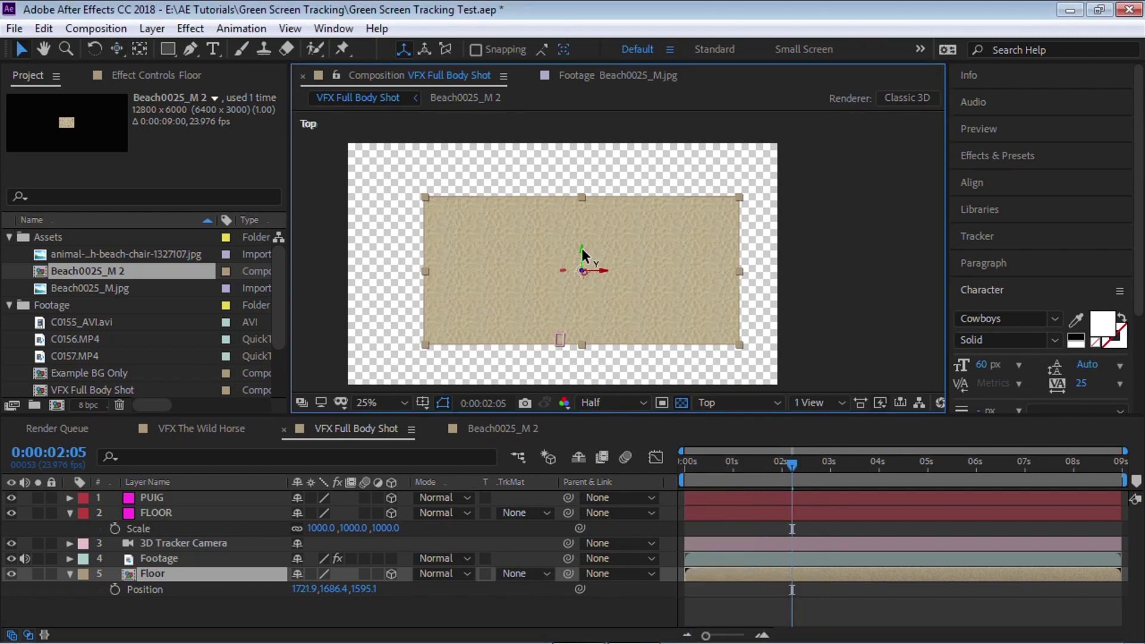
{"action": "left_click_drag", "start_coordinate": [581, 253], "coordinate": [581, 203]}
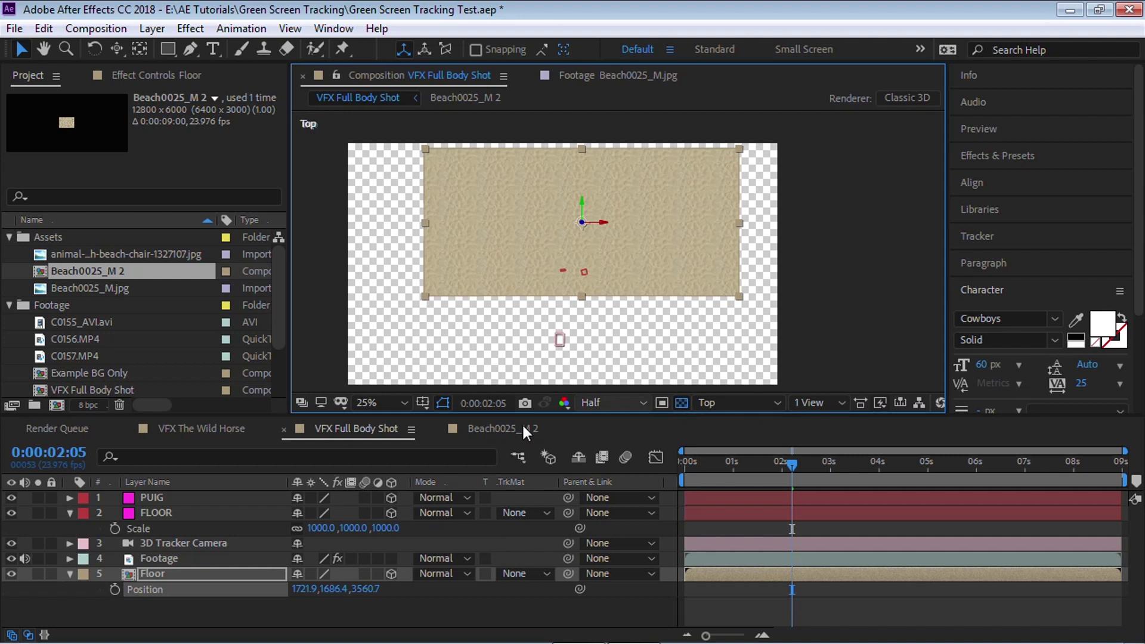
{"action": "left_click", "coordinate": [157, 504]}
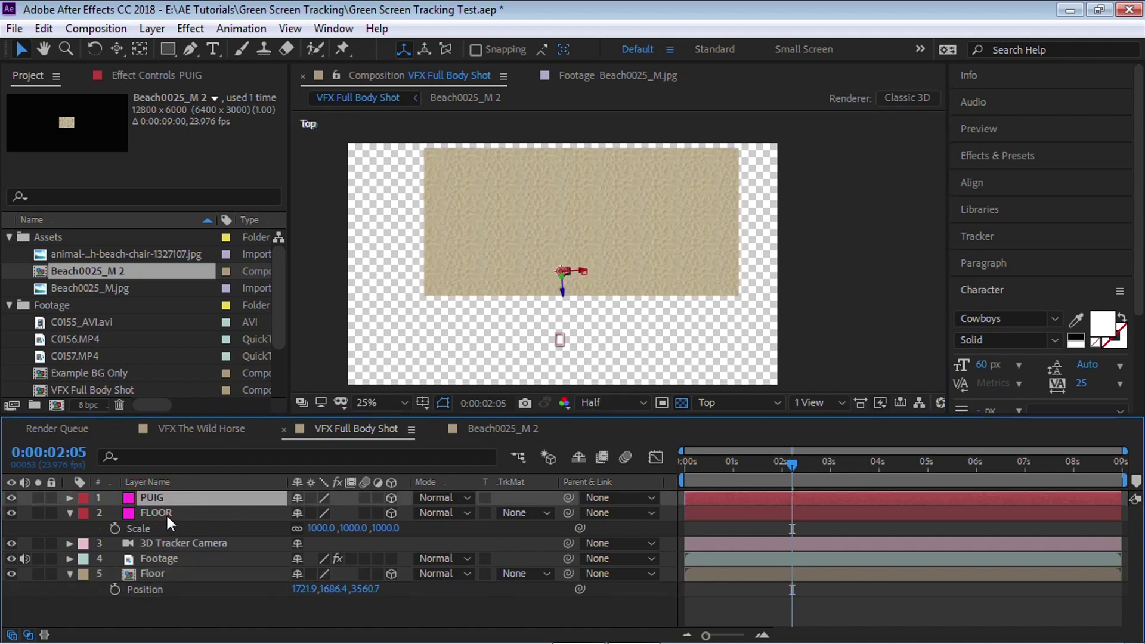
{"action": "left_click", "coordinate": [153, 573]}
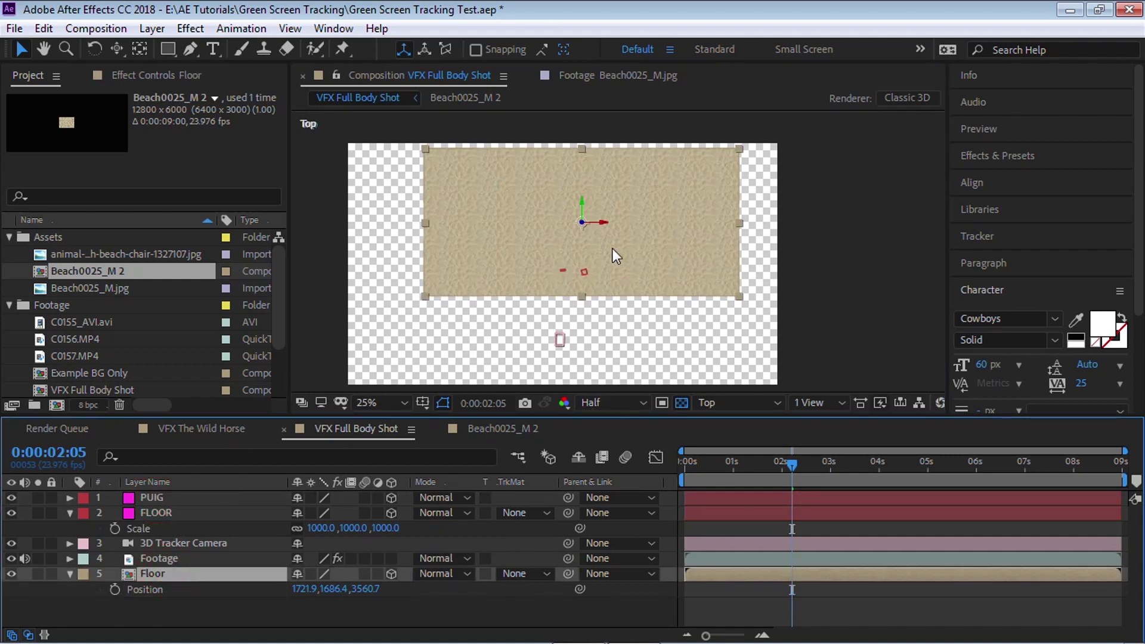
{"action": "left_click_drag", "start_coordinate": [604, 227], "coordinate": [578, 229]}
Return to the Active Camera view and scale the Floor layer to 130%
{"action": "left_click", "coordinate": [742, 401]}
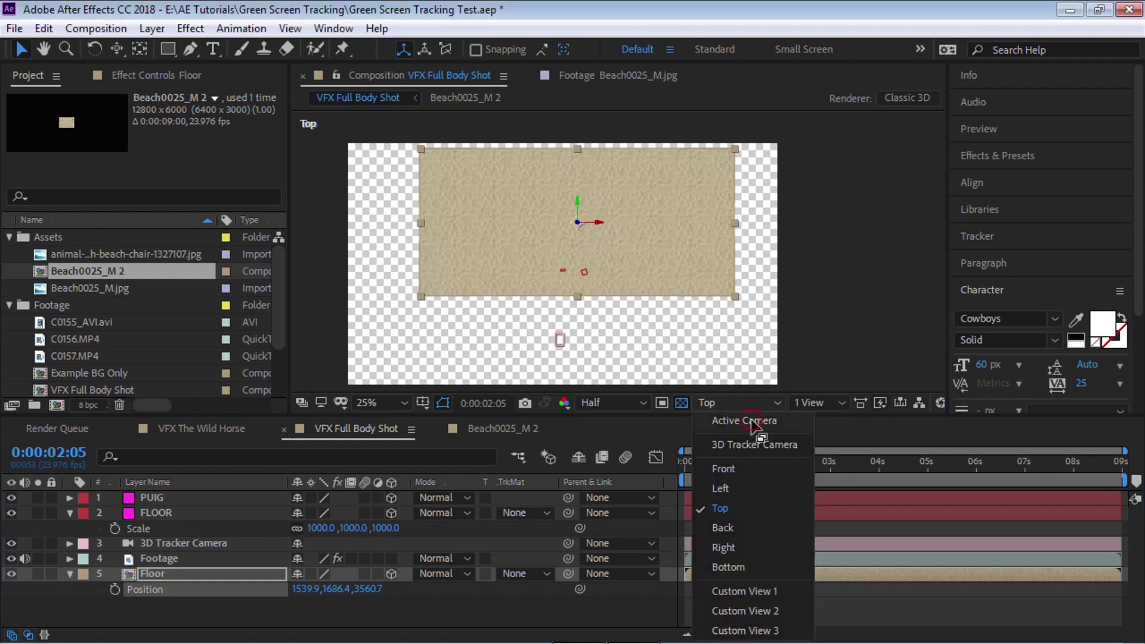
{"action": "left_click", "coordinate": [740, 418]}
{"action": "key", "text": "s"}
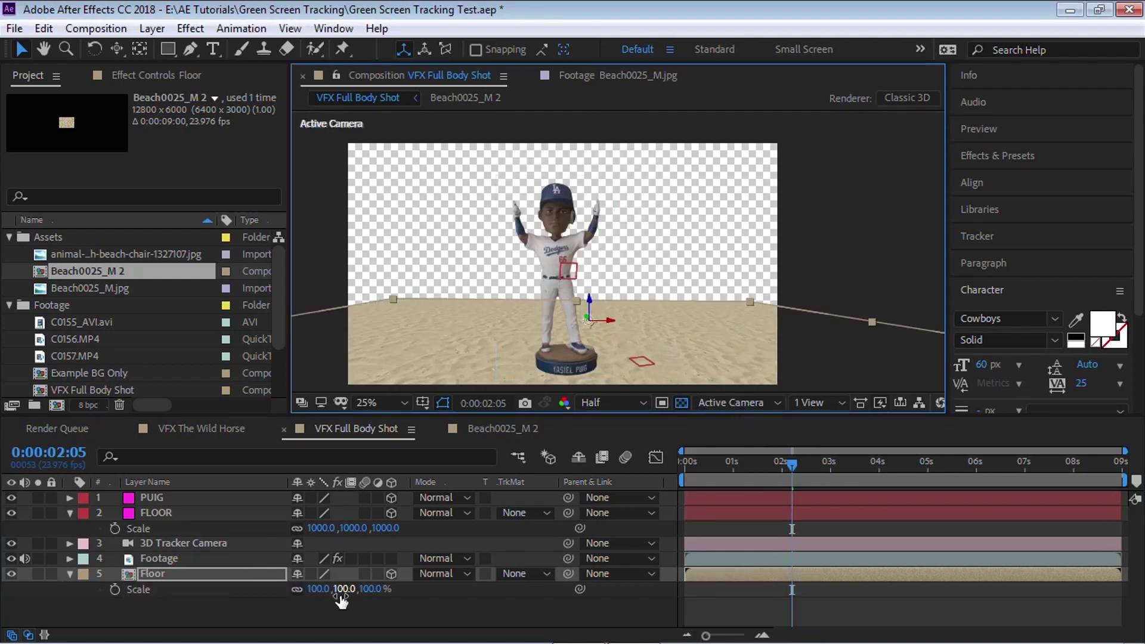
{"action": "left_click", "coordinate": [323, 589]}
{"action": "type", "text": "120"}
{"action": "key", "text": "Return"}
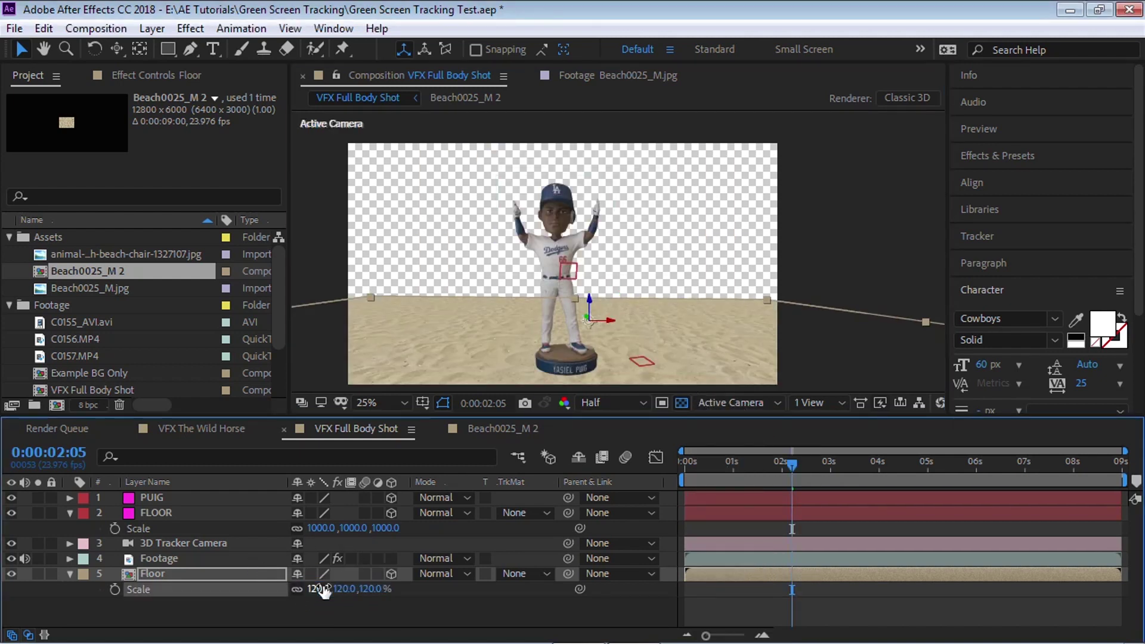
{"action": "left_click", "coordinate": [321, 590]}
{"action": "type", "text": "1"}
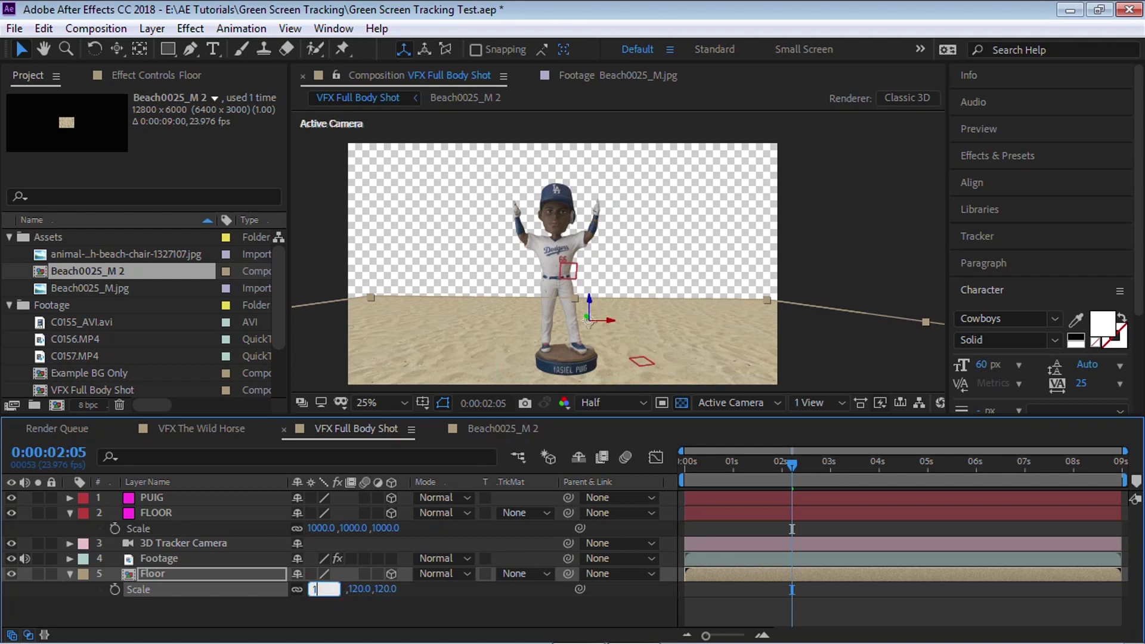
{"action": "type", "text": "30"}
{"action": "key", "text": "Return"}
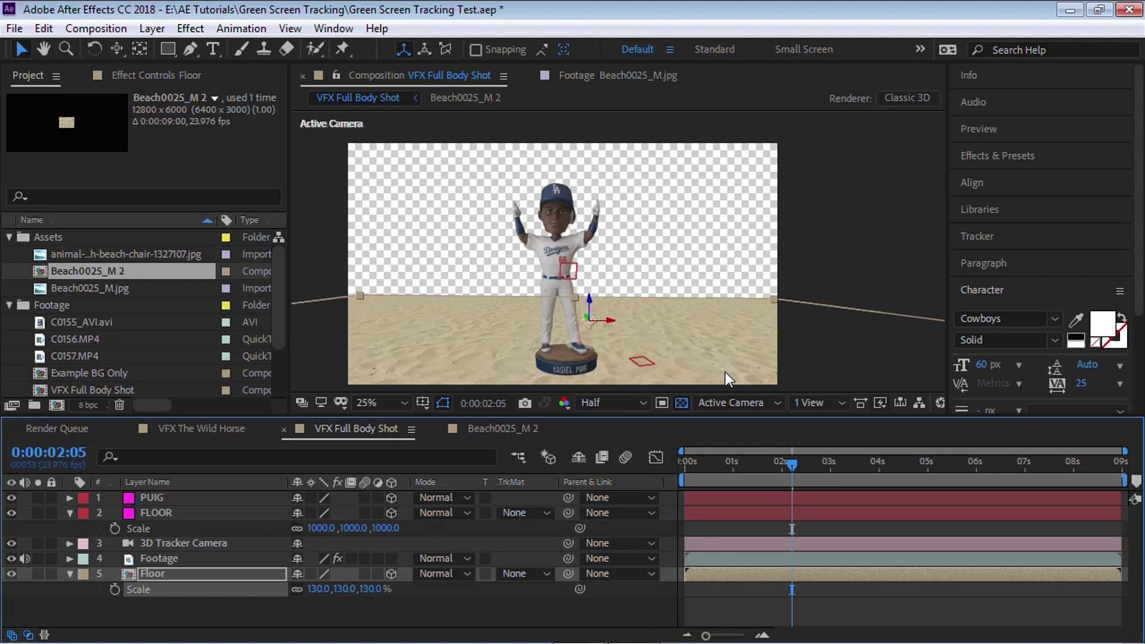
At the first frame, set Floor's X scale to 150 for 150, 130, 130%
{"action": "left_click_drag", "start_coordinate": [716, 470], "coordinate": [645, 481]}
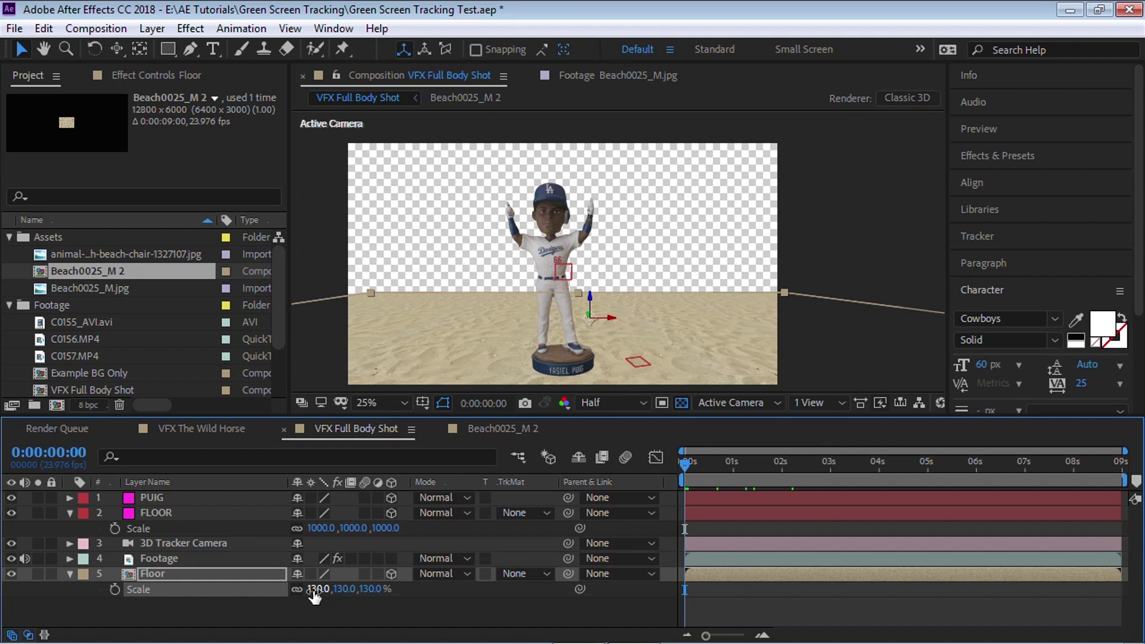
{"action": "left_click", "coordinate": [314, 590]}
{"action": "type", "text": "150"}
{"action": "key", "text": "Return"}
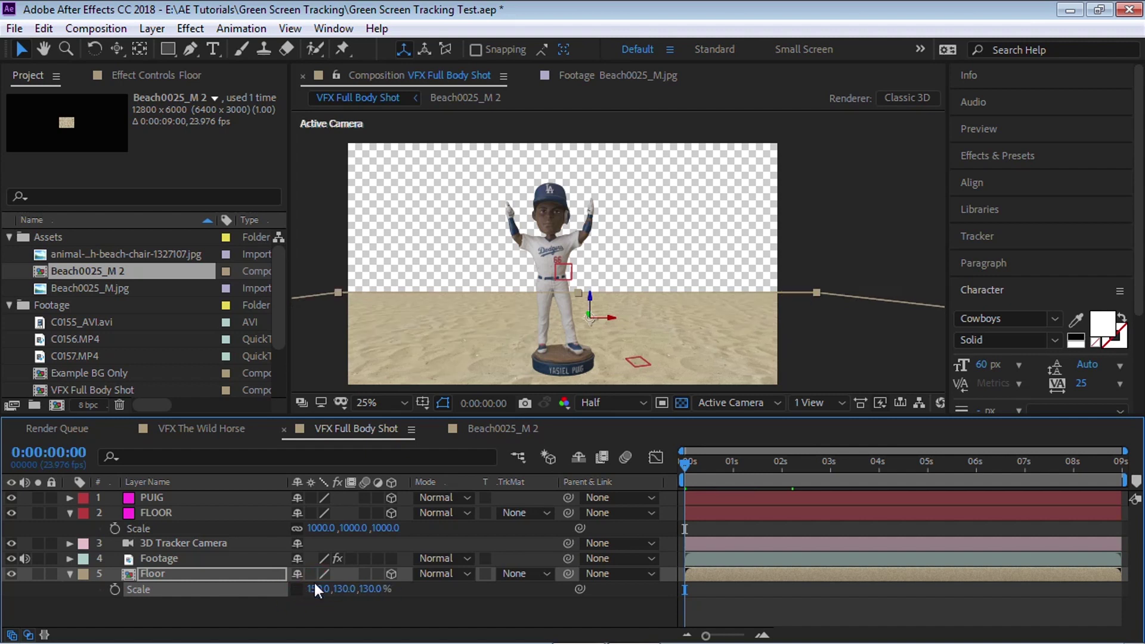
{"action": "left_click_drag", "start_coordinate": [659, 325], "coordinate": [592, 259]}
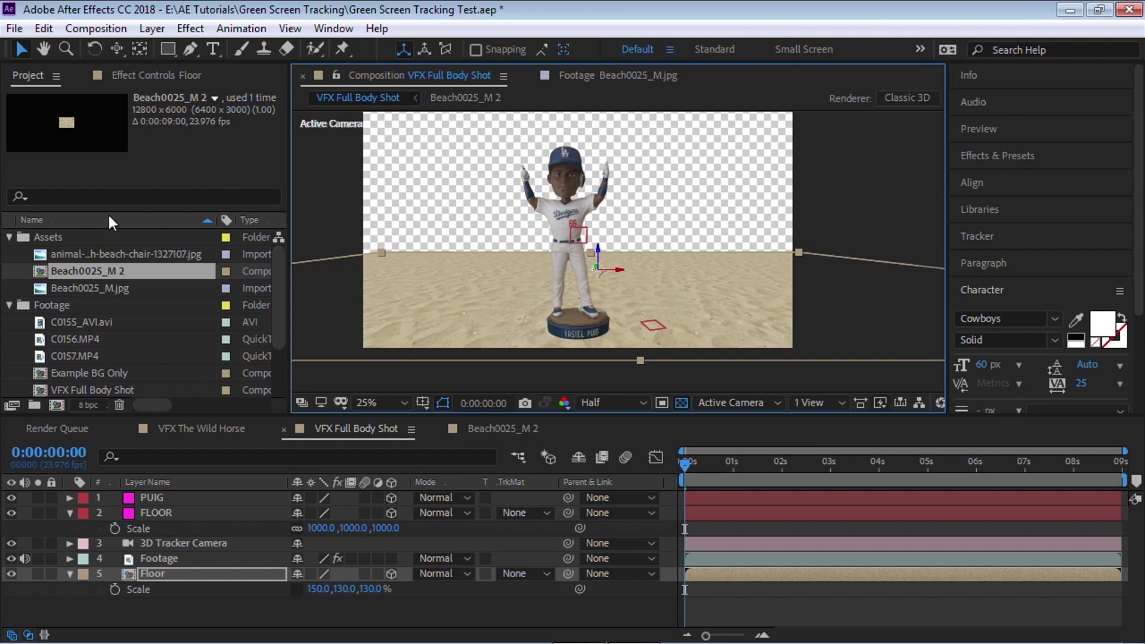
{"action": "left_click", "coordinate": [125, 257]}
Add the horse beach photo to the comp as a new layer named BG
{"action": "double_click", "coordinate": [125, 256]}
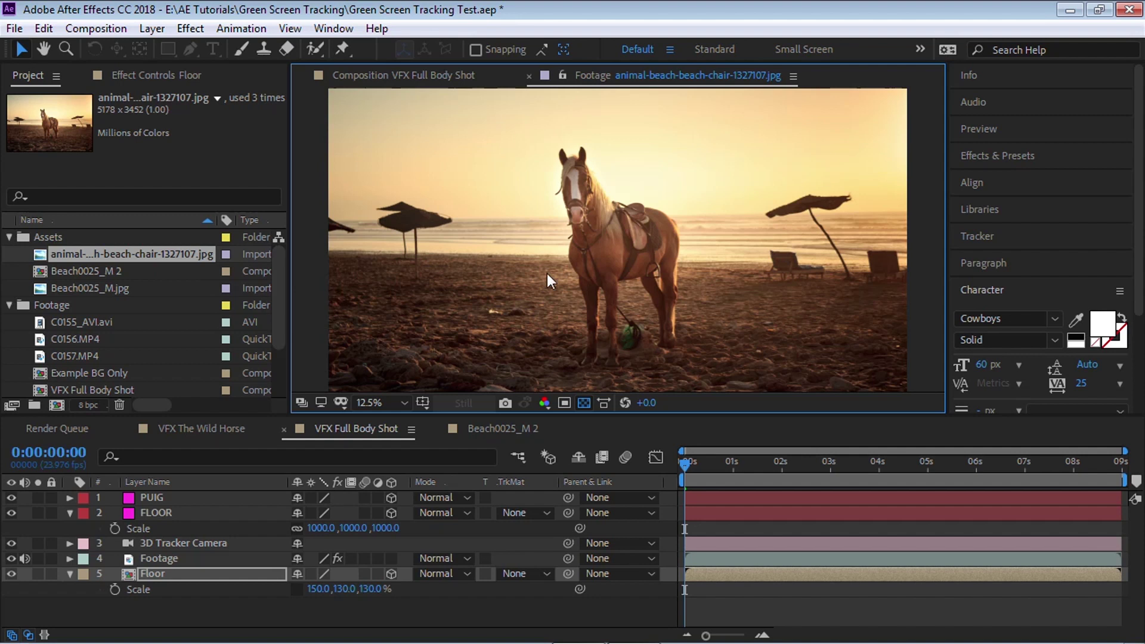
{"action": "left_click_drag", "start_coordinate": [179, 257], "coordinate": [224, 608]}
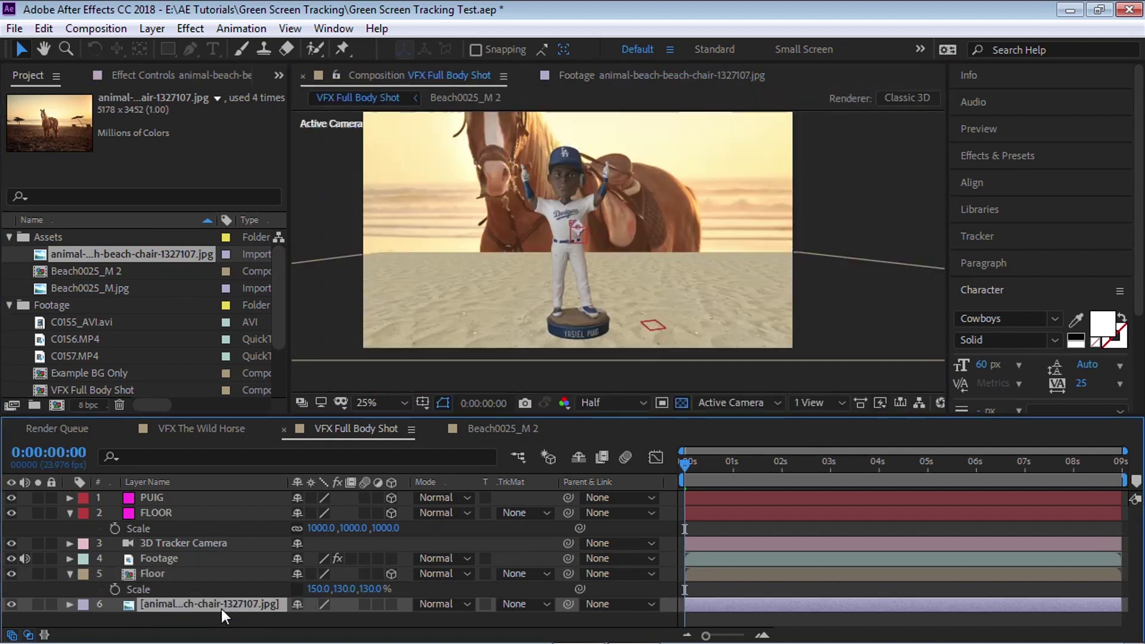
{"action": "key", "text": "Return"}
{"action": "type", "text": "BG"}
{"action": "key", "text": "Return"}
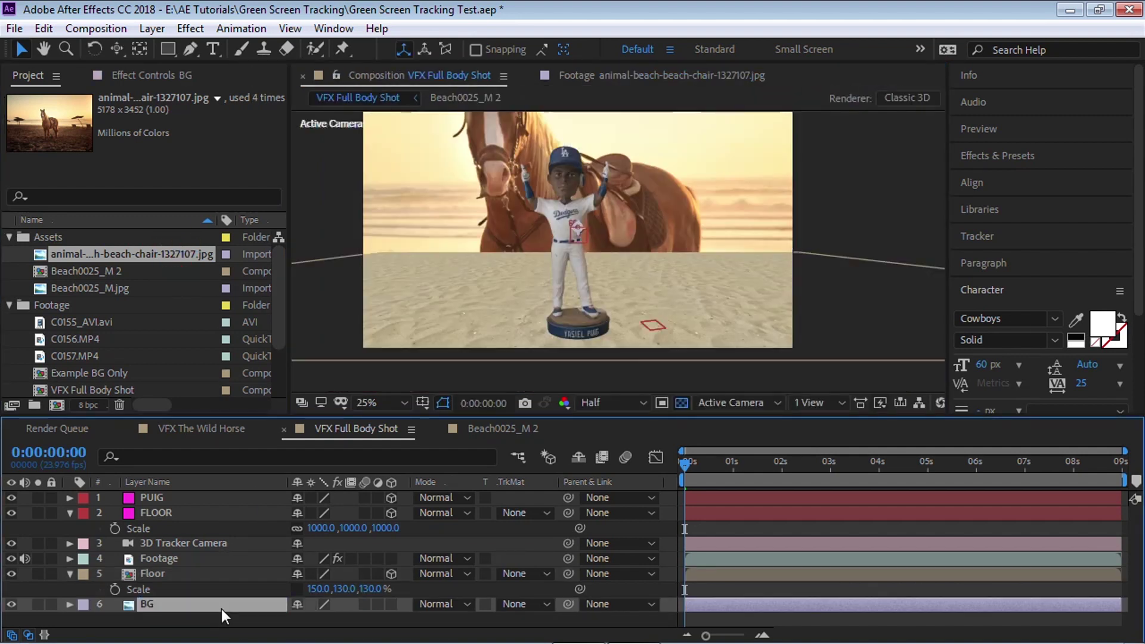
Make BG a 3D layer and push it back behind the figure in Top view
{"action": "left_click", "coordinate": [391, 603]}
{"action": "left_click", "coordinate": [737, 402]}
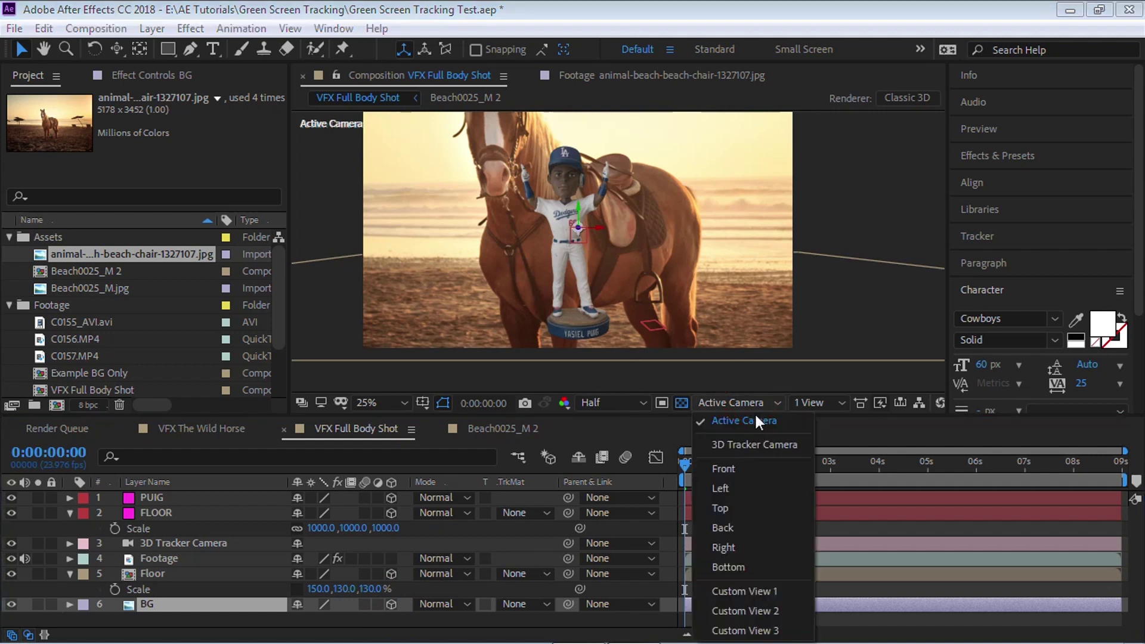
{"action": "left_click", "coordinate": [742, 510]}
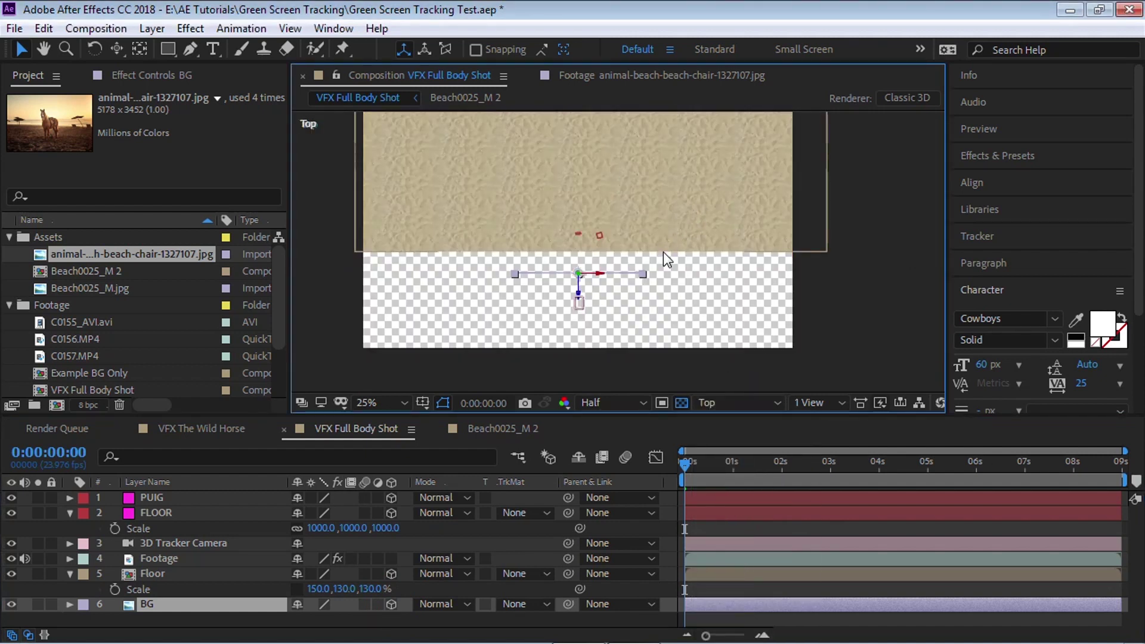
{"action": "key", "text": "c"}
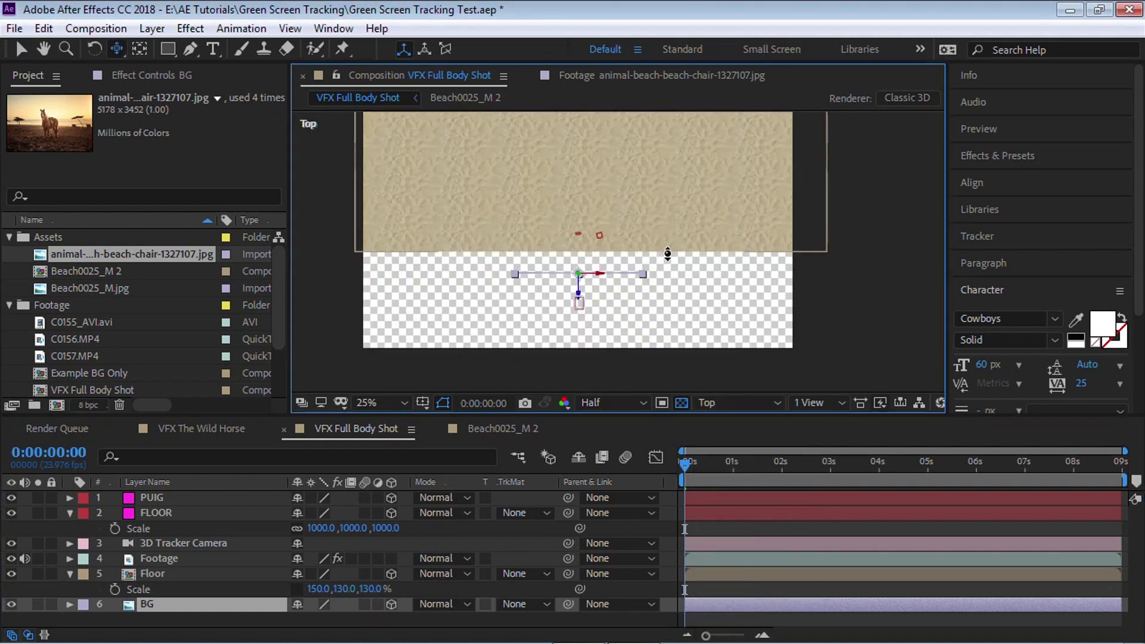
{"action": "left_click_drag", "start_coordinate": [667, 252], "coordinate": [662, 307]}
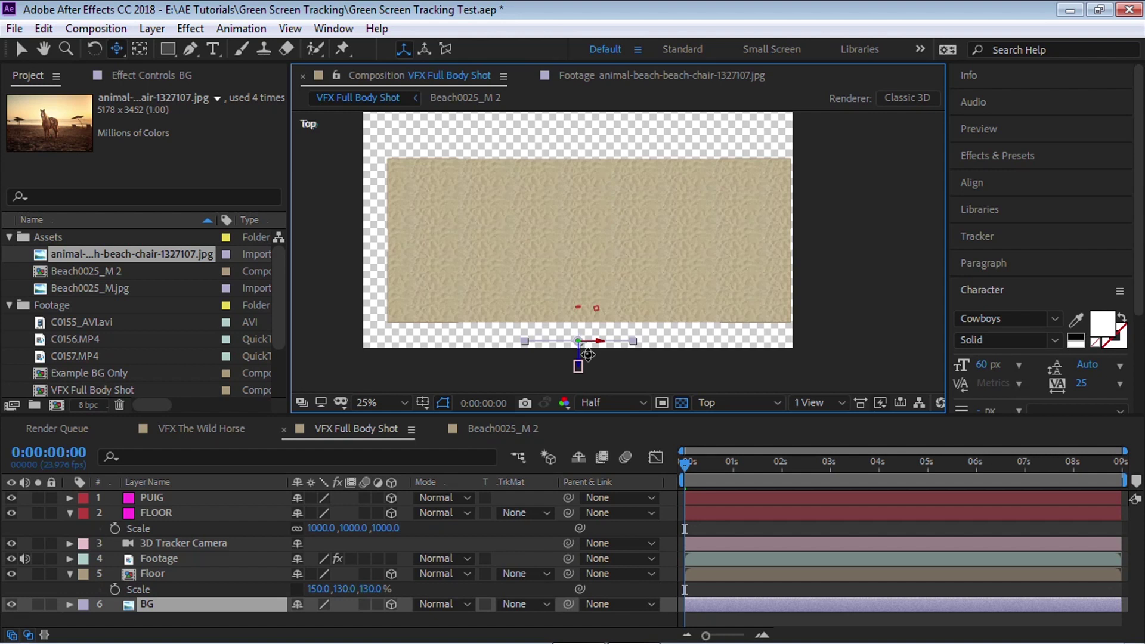
{"action": "key", "text": "v"}
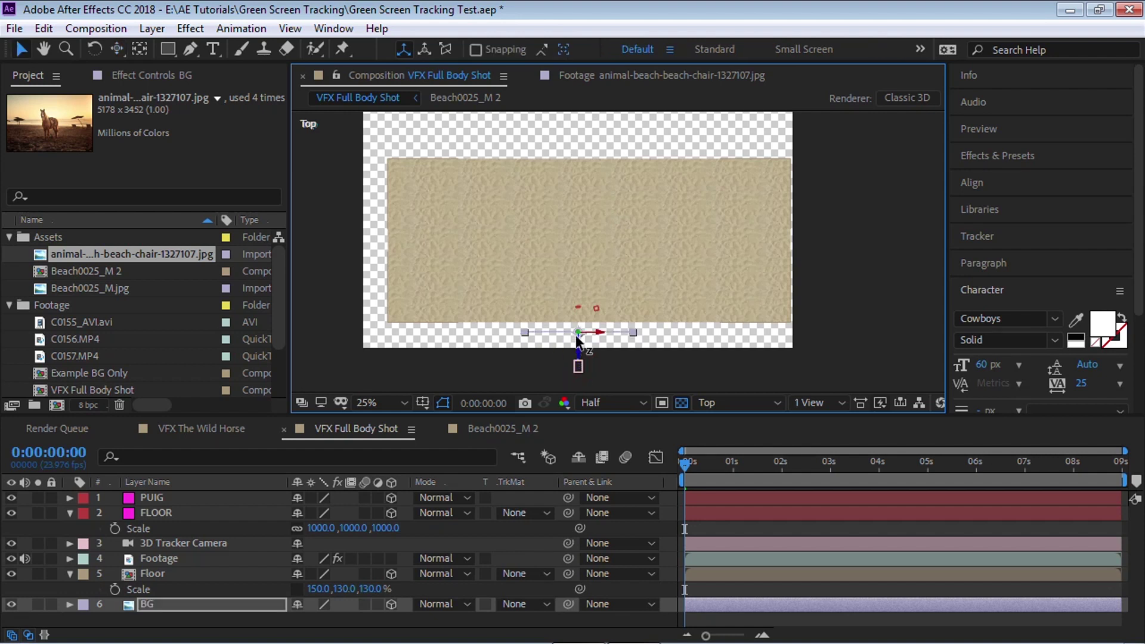
{"action": "left_click_drag", "start_coordinate": [577, 341], "coordinate": [583, 160]}
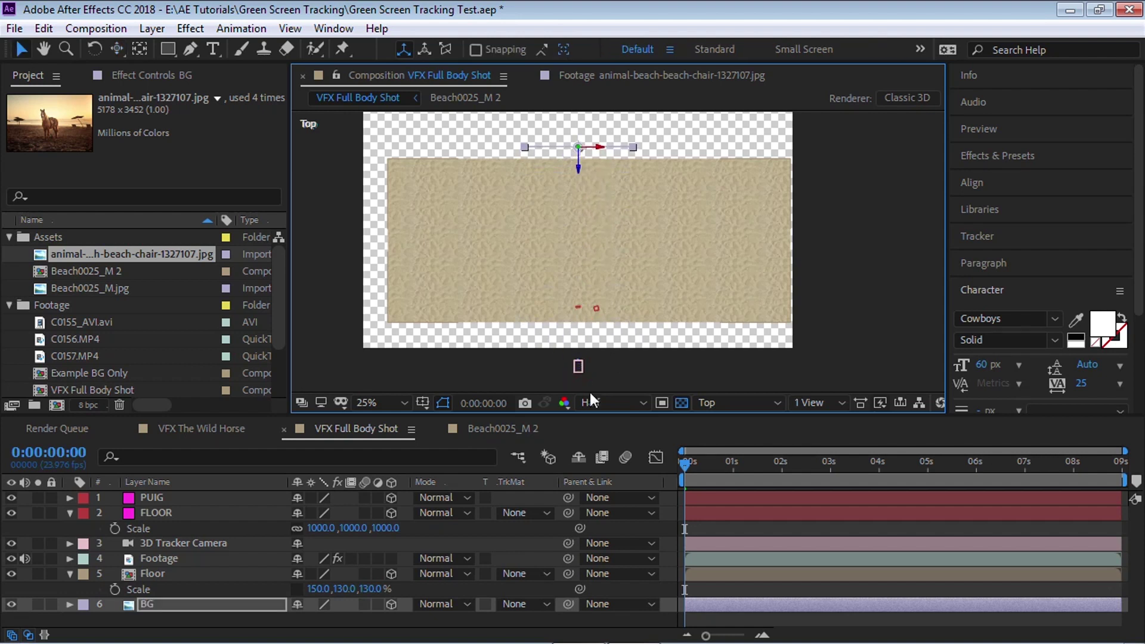
{"action": "left_click", "coordinate": [736, 401]}
Back in the camera view, scale BG to 200% and raise it slightly
{"action": "left_click", "coordinate": [738, 418]}
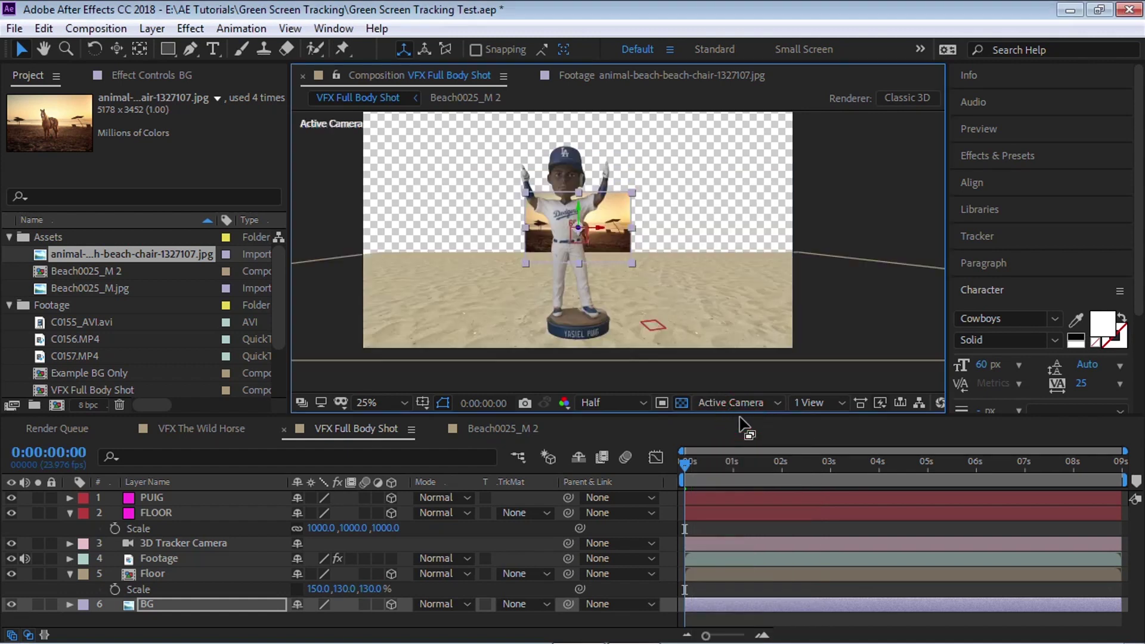
{"action": "key", "text": "s"}
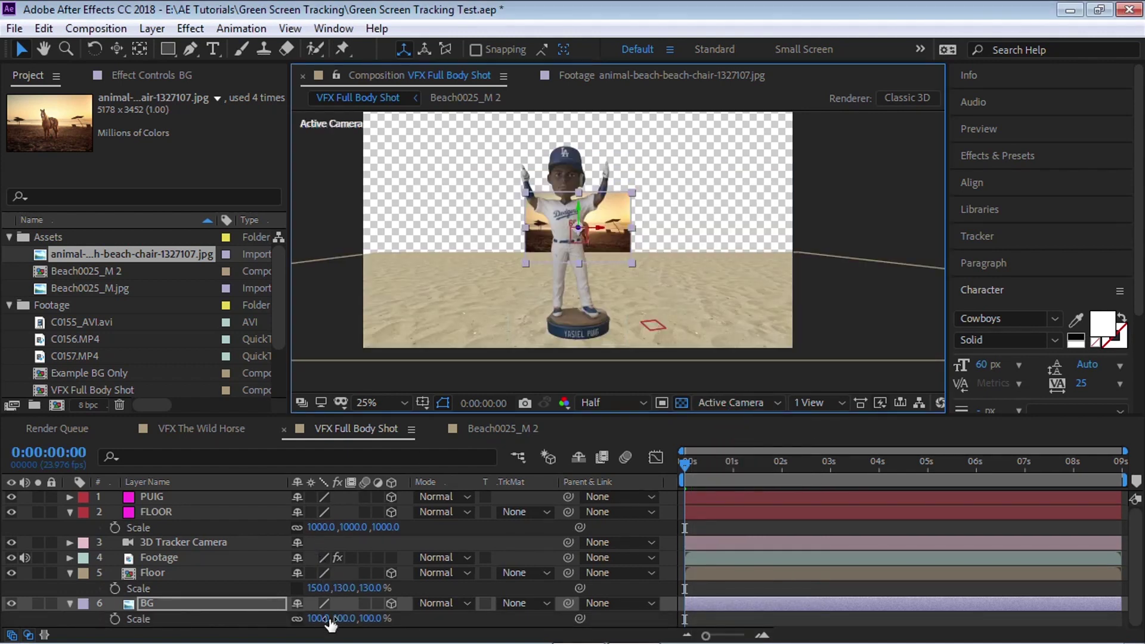
{"action": "left_click", "coordinate": [316, 618]}
{"action": "type", "text": "2"}
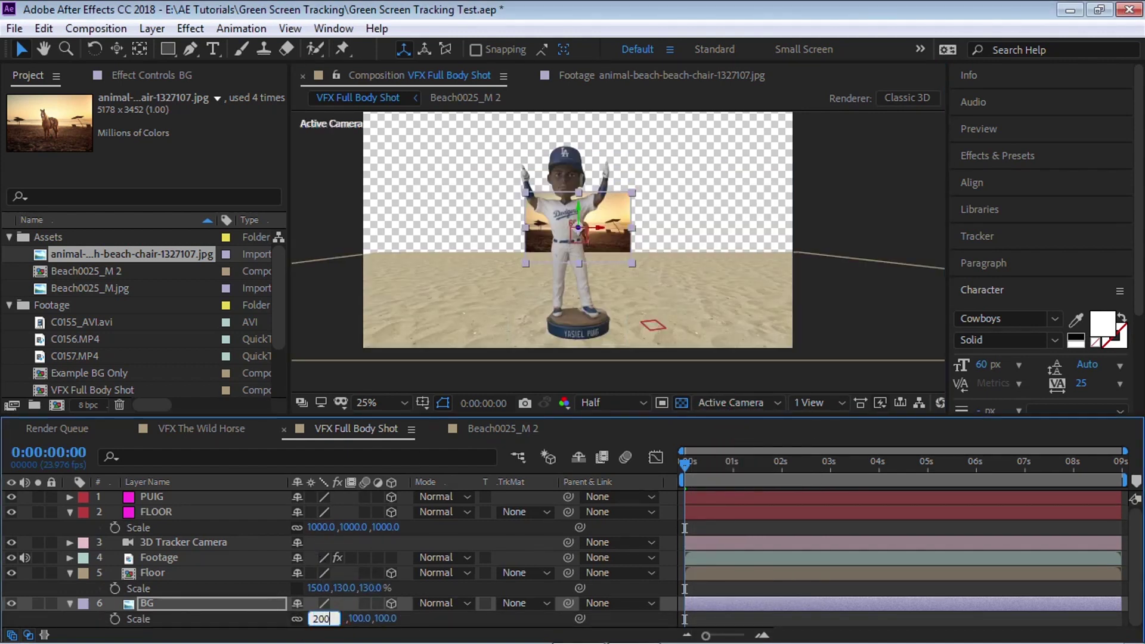
{"action": "type", "text": "00"}
{"action": "key", "text": "Return"}
{"action": "left_click", "coordinate": [578, 200]}
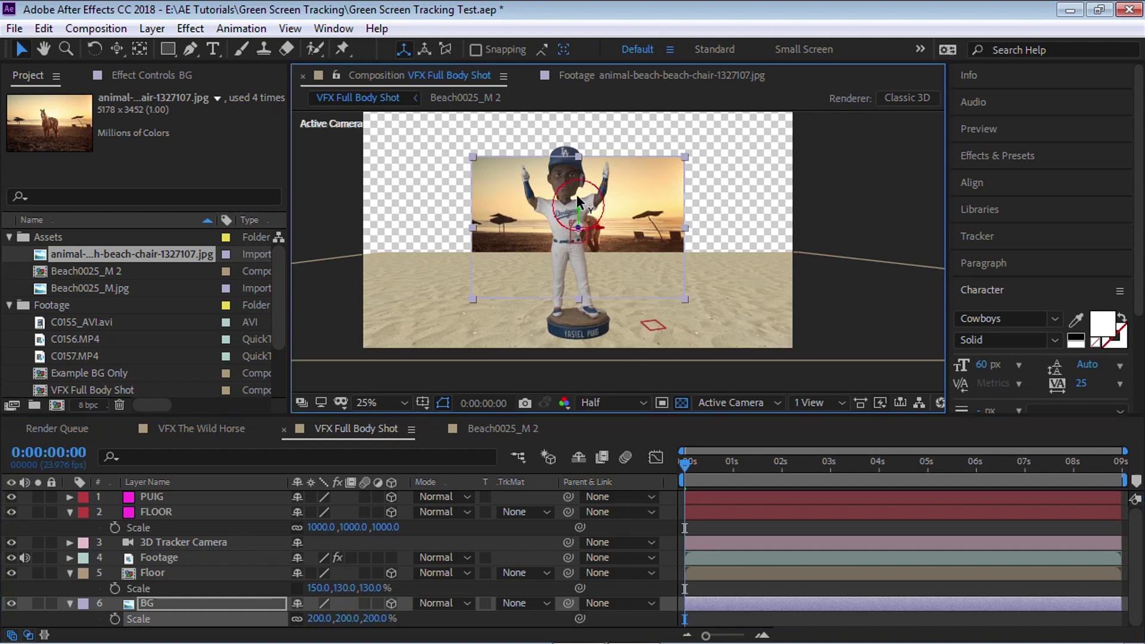
{"action": "left_click_drag", "start_coordinate": [578, 199], "coordinate": [578, 162]}
Raise BG's scale to 230%, then 250%, sliding it left and up to reveal the horse
{"action": "left_click", "coordinate": [323, 618]}
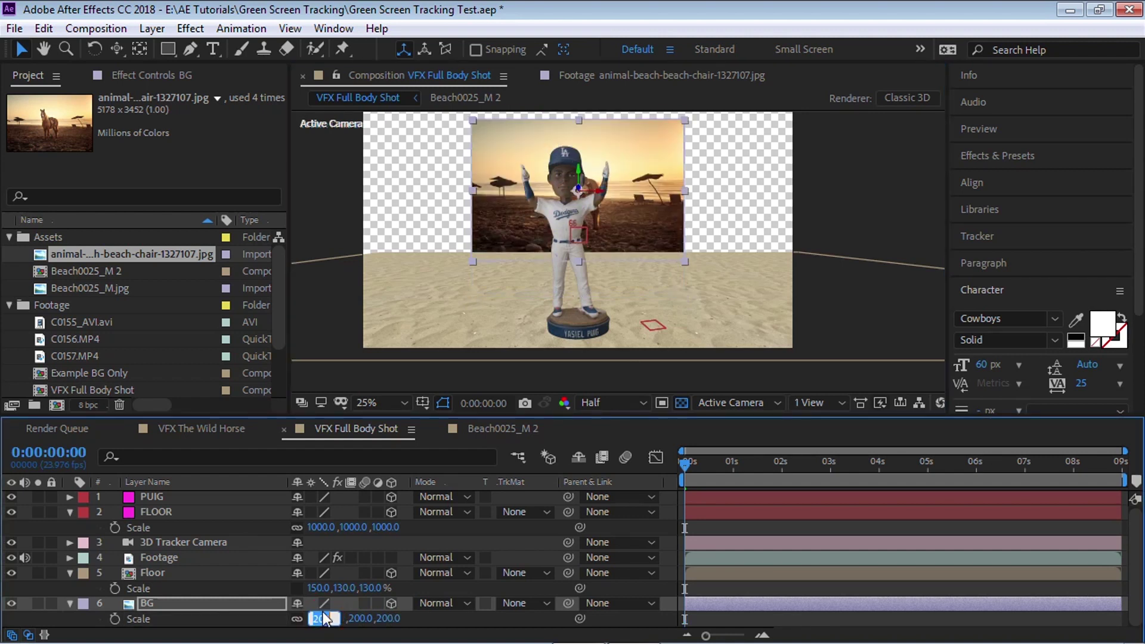
{"action": "type", "text": "230"}
{"action": "key", "text": "Return"}
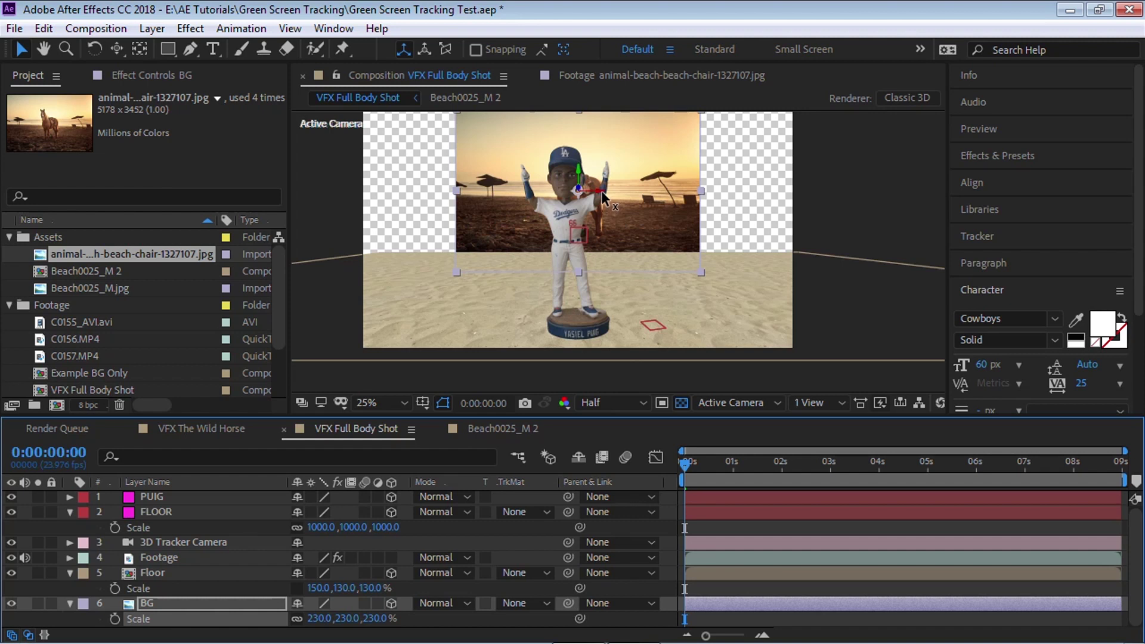
{"action": "left_click_drag", "start_coordinate": [601, 192], "coordinate": [498, 205]}
{"action": "left_click", "coordinate": [321, 618]}
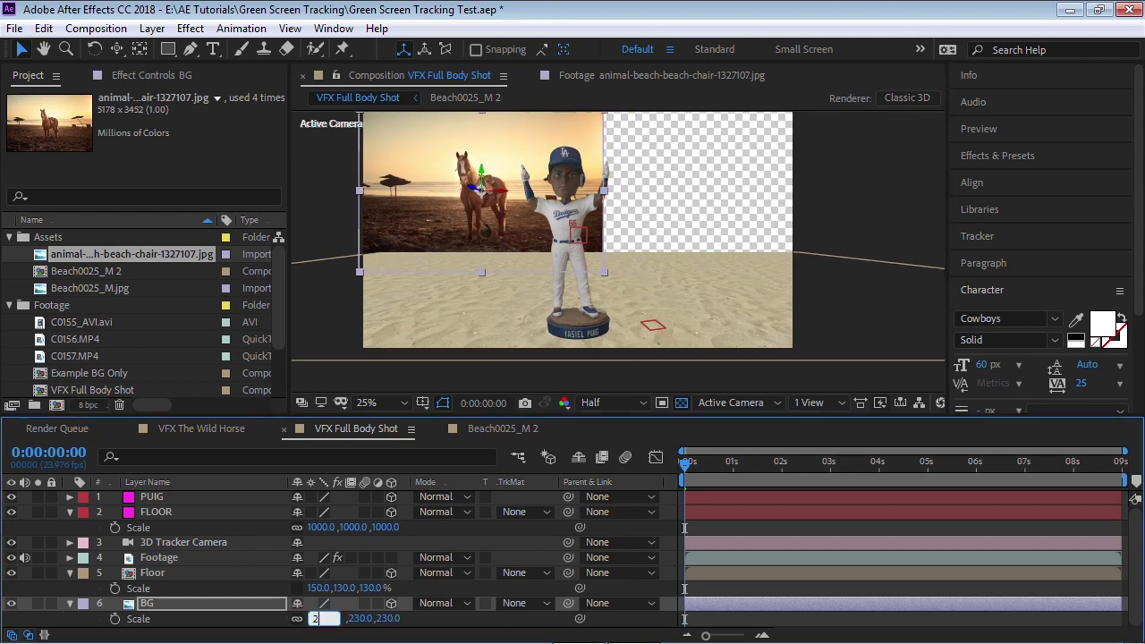
{"action": "type", "text": "250"}
{"action": "key", "text": "Return"}
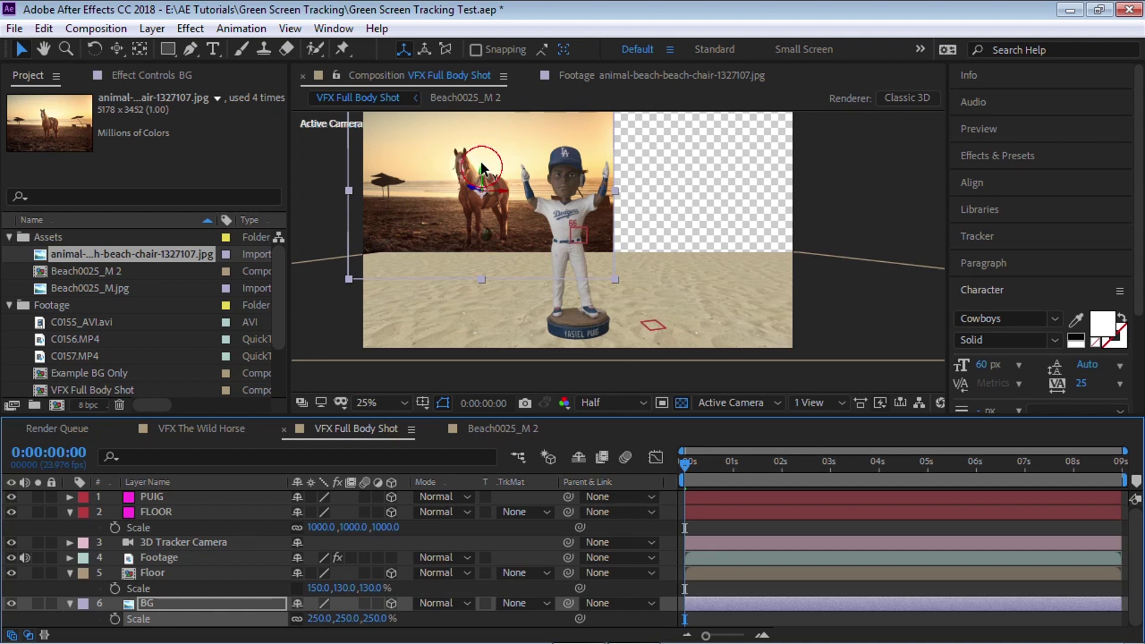
{"action": "left_click_drag", "start_coordinate": [484, 142], "coordinate": [486, 100]}
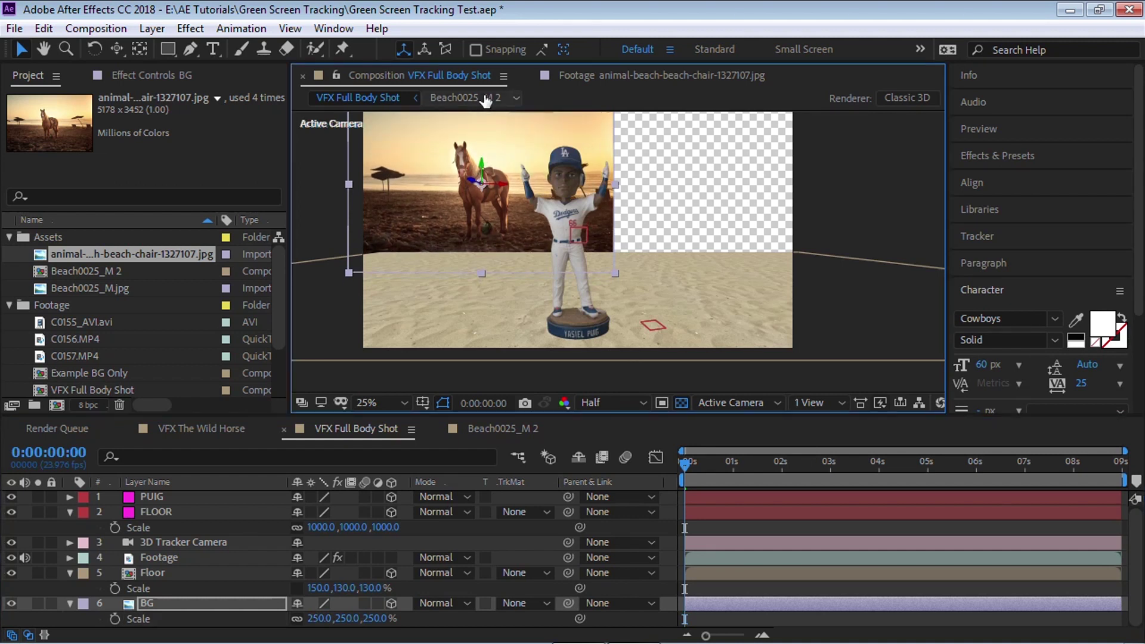
Apply Motion Tile to BG with output width 200 and mirrored edges
{"action": "left_click", "coordinate": [190, 28]}
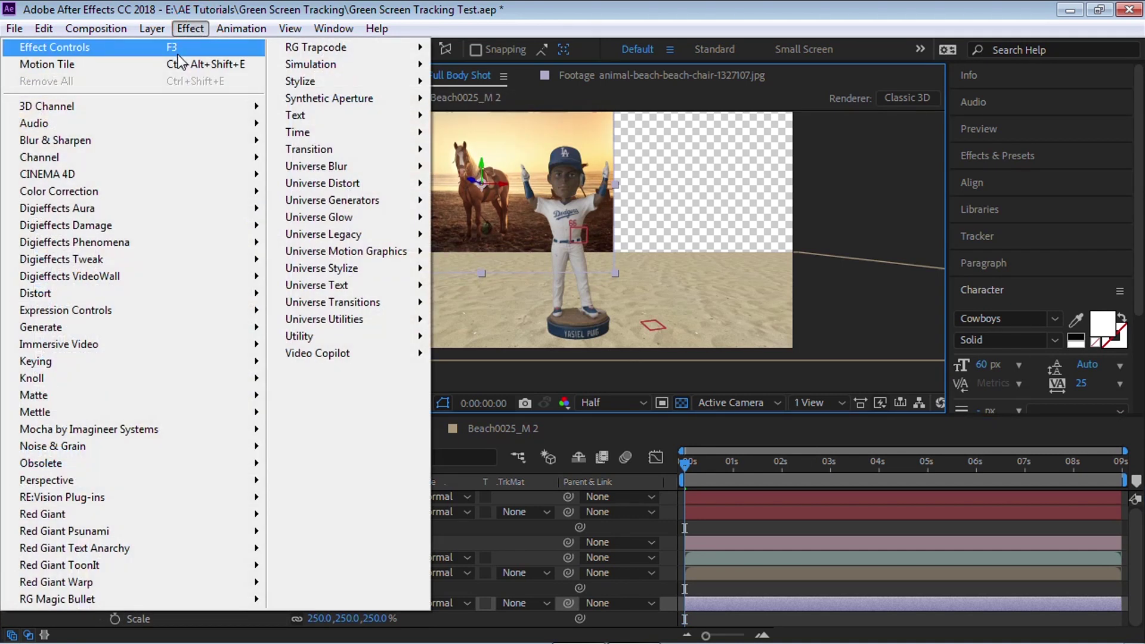
{"action": "left_click", "coordinate": [179, 63]}
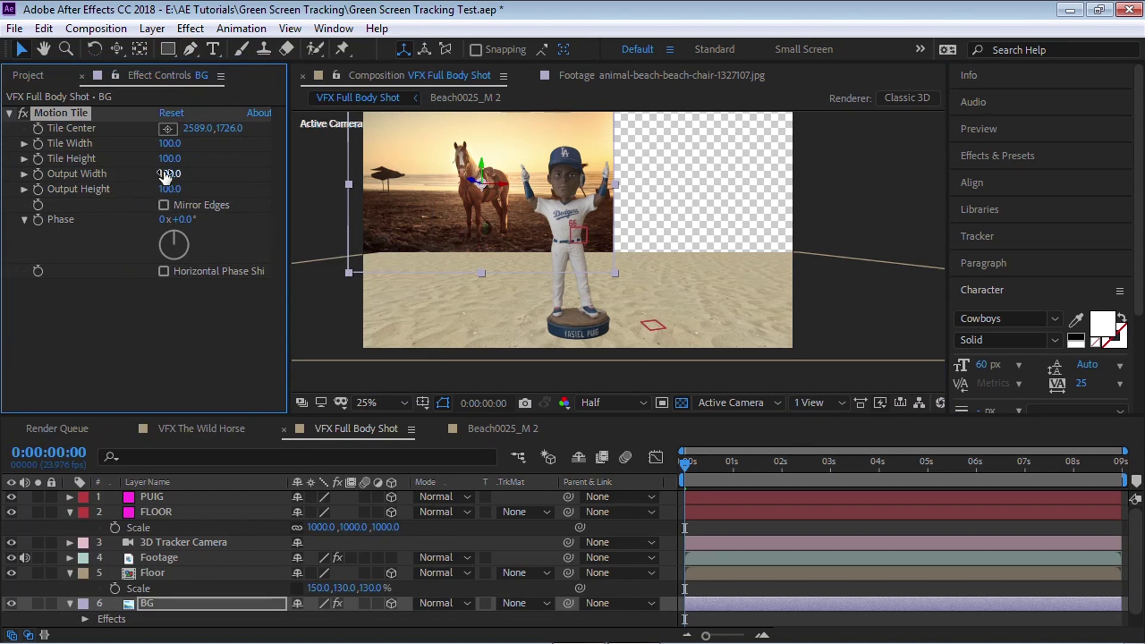
{"action": "left_click", "coordinate": [171, 174]}
{"action": "type", "text": "200"}
{"action": "key", "text": "Return"}
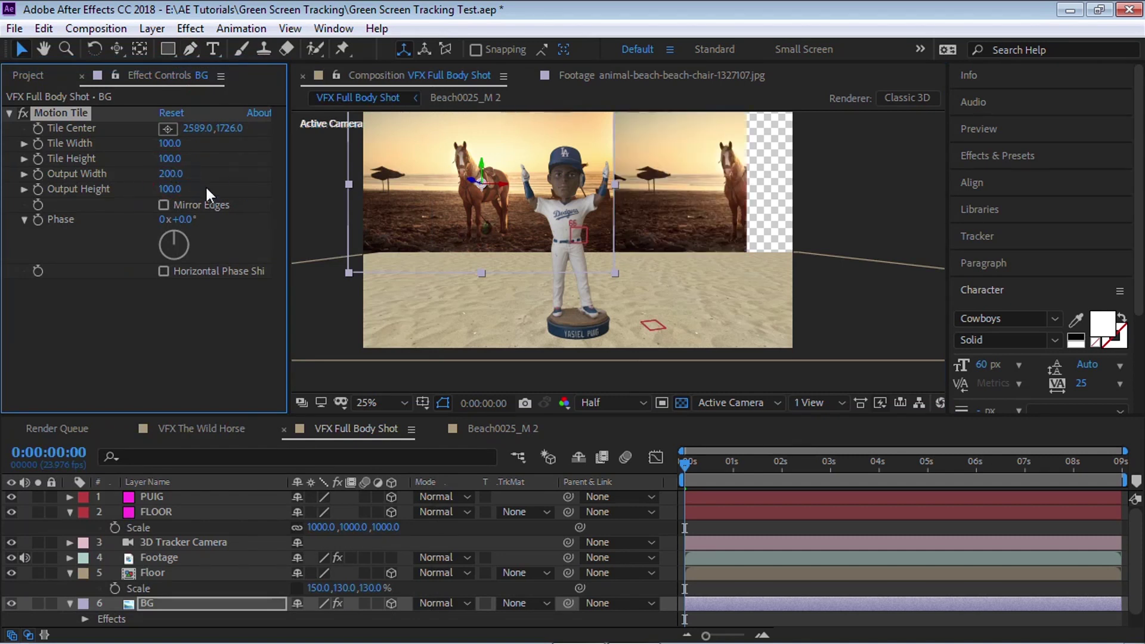
{"action": "left_click", "coordinate": [163, 205]}
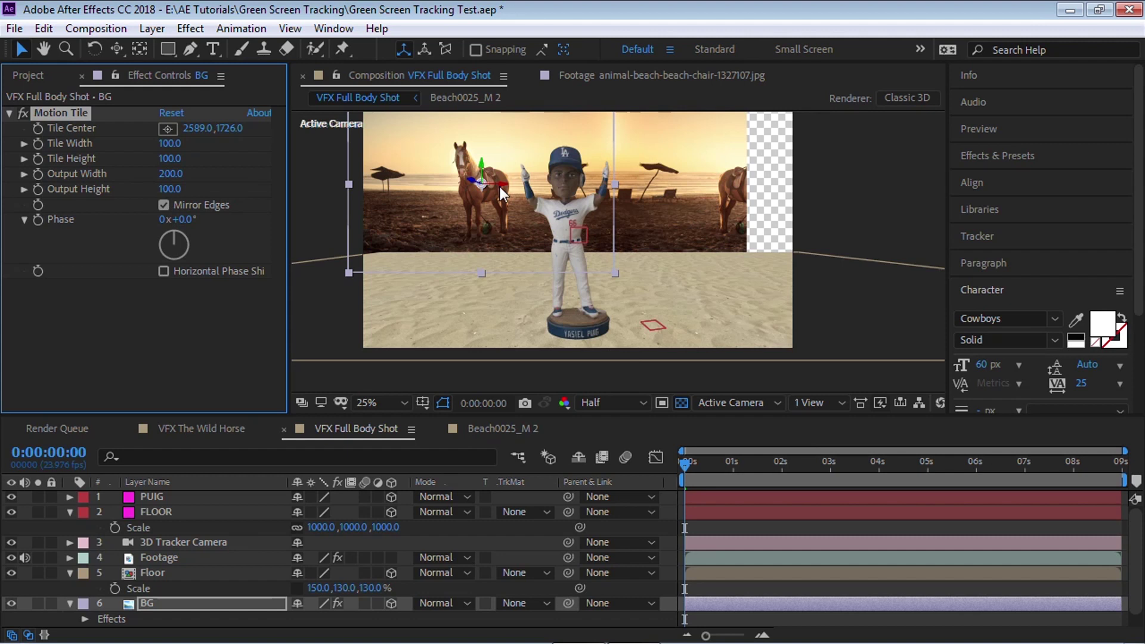
Scale BG to 275% and then 300%, undoing a mistaken value, and nudge it right
{"action": "key", "text": "e"}
{"action": "key", "text": "s"}
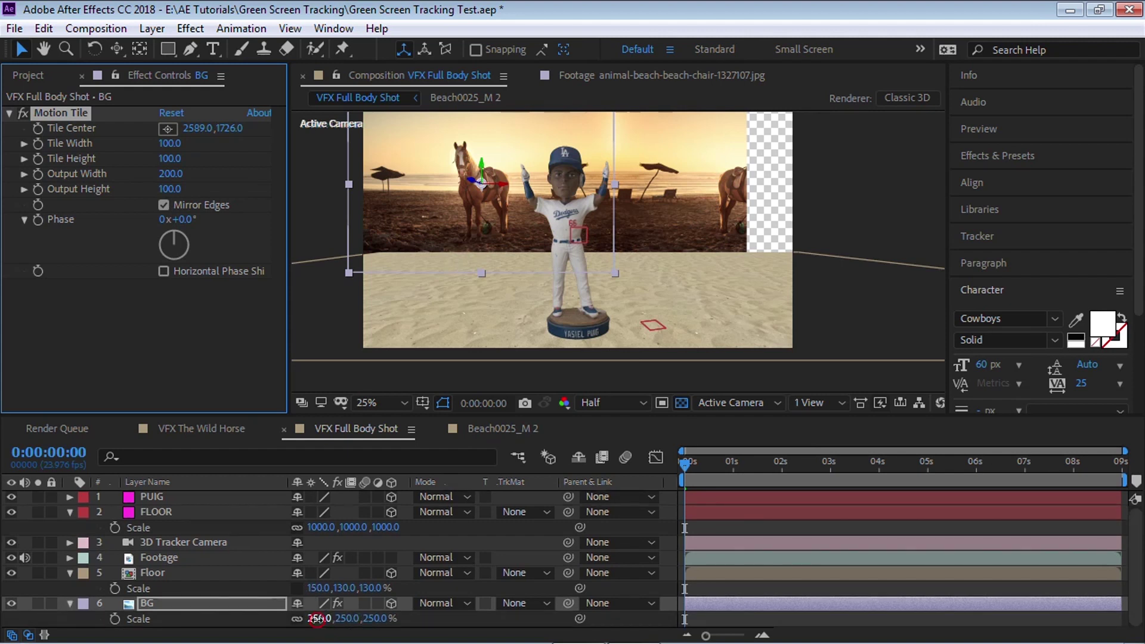
{"action": "left_click", "coordinate": [320, 618]}
{"action": "type", "text": "27"}
{"action": "key", "text": "Return"}
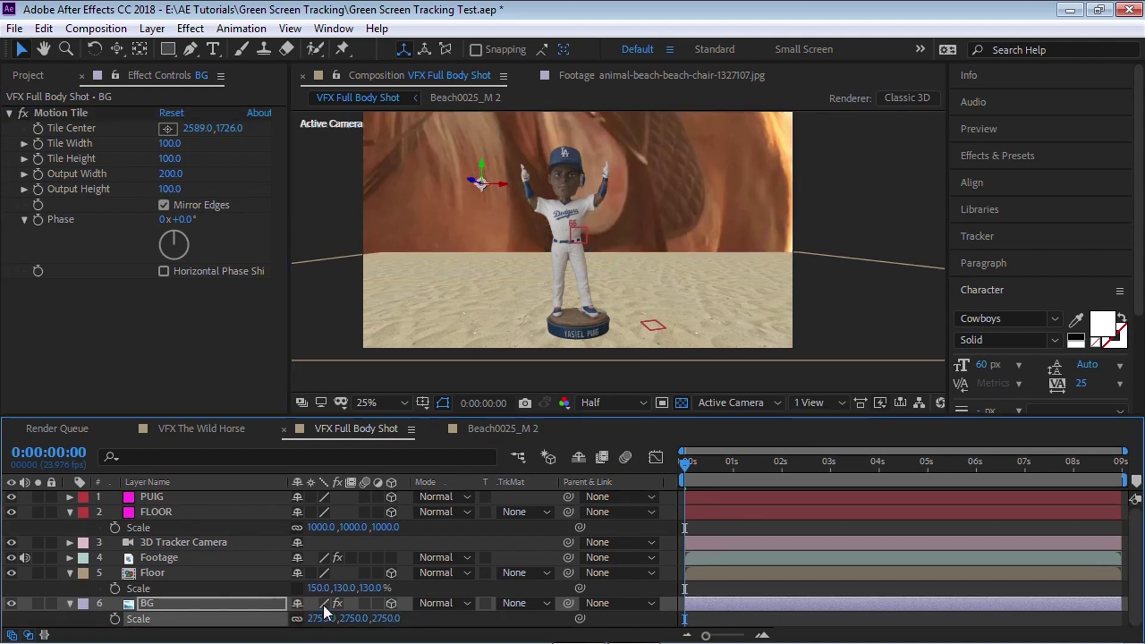
{"action": "key", "text": "ctrl+z"}
{"action": "left_click", "coordinate": [321, 617]}
{"action": "type", "text": "275"}
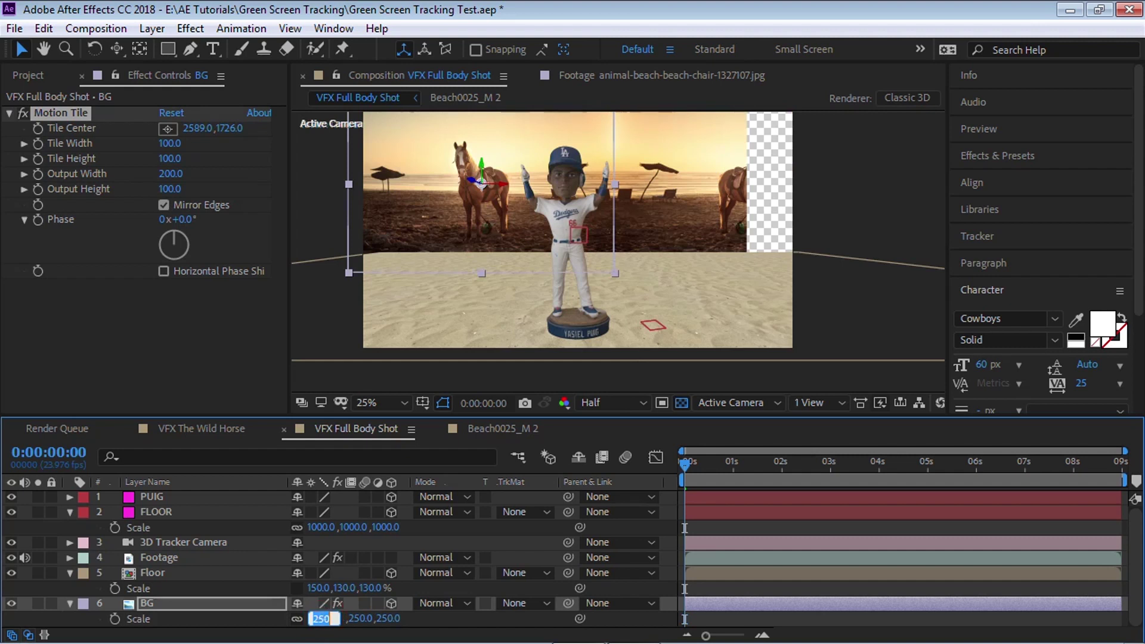
{"action": "key", "text": "Return"}
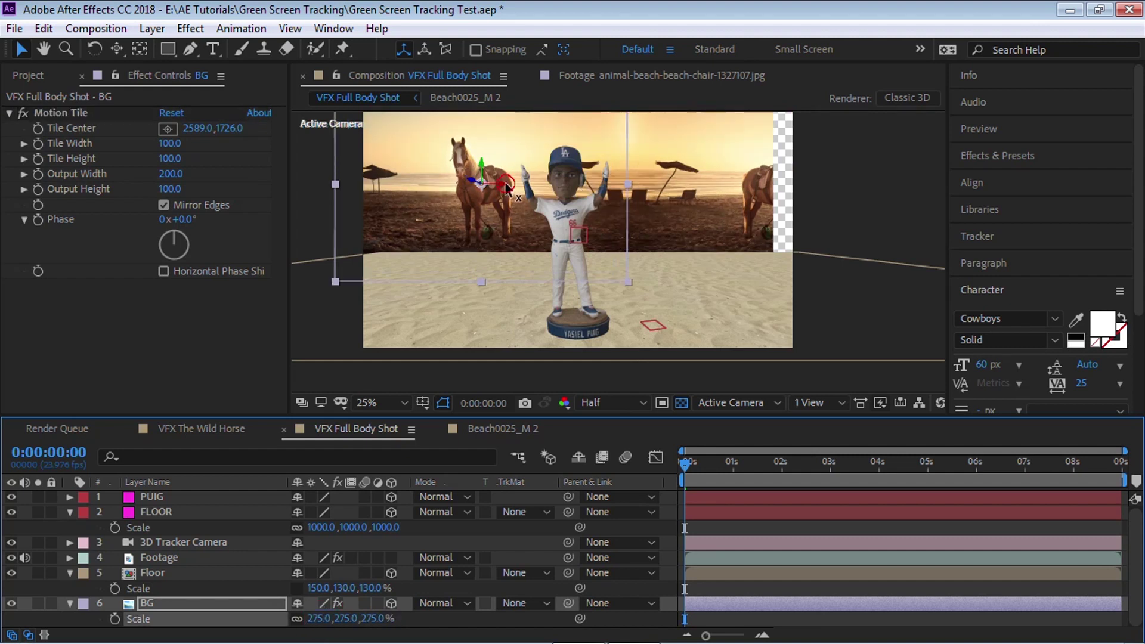
{"action": "left_click_drag", "start_coordinate": [505, 186], "coordinate": [532, 187]}
{"action": "left_click", "coordinate": [321, 617]}
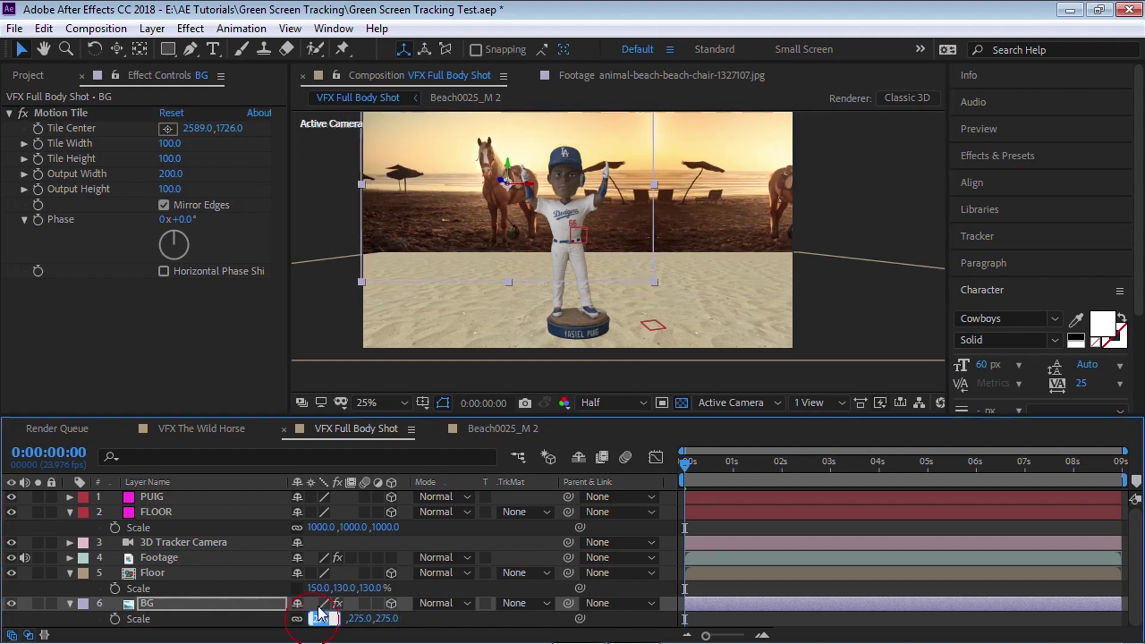
{"action": "type", "text": "300"}
{"action": "key", "text": "Return"}
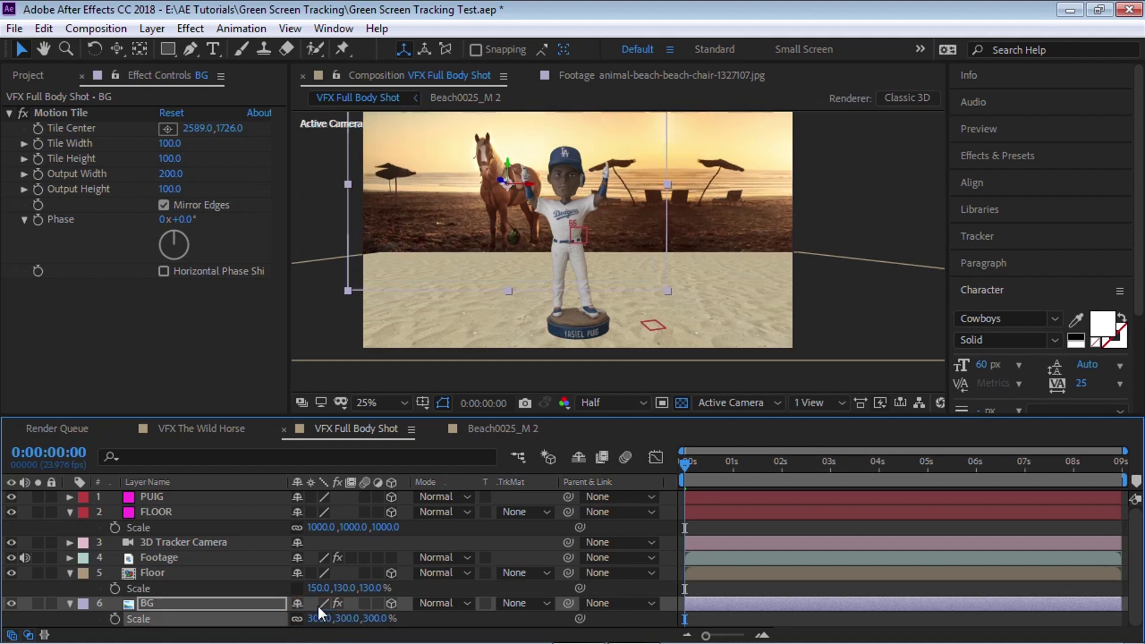
Check the background framing at about 5 and 7 seconds, then return near one second
{"action": "left_click", "coordinate": [781, 462]}
{"action": "left_click", "coordinate": [929, 462]}
{"action": "left_click", "coordinate": [1024, 461]}
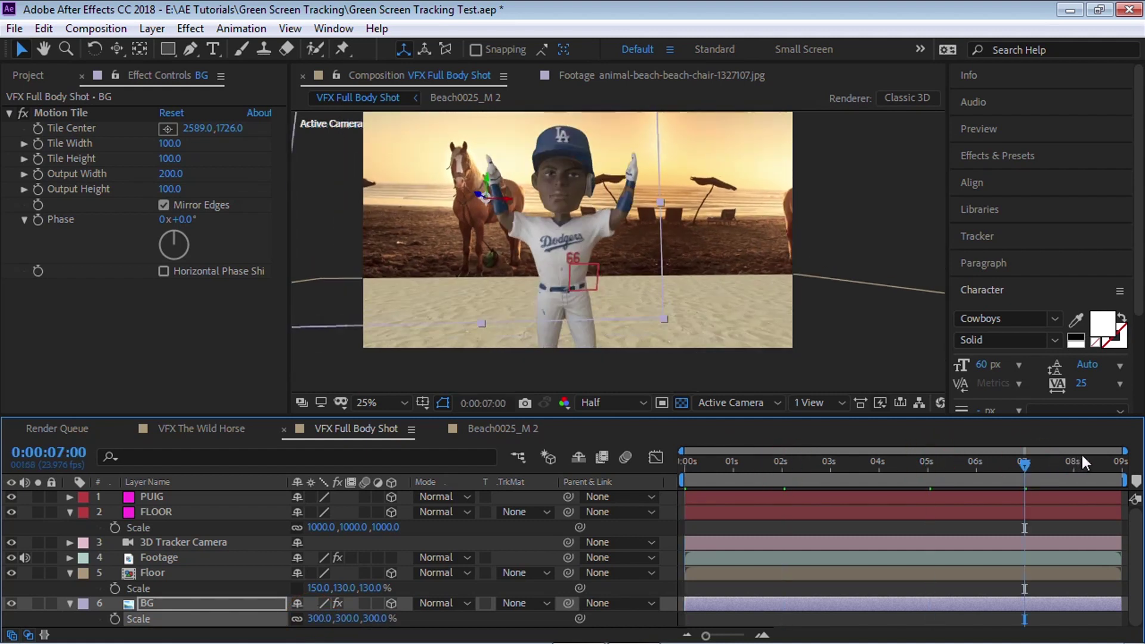
{"action": "left_click", "coordinate": [1044, 463]}
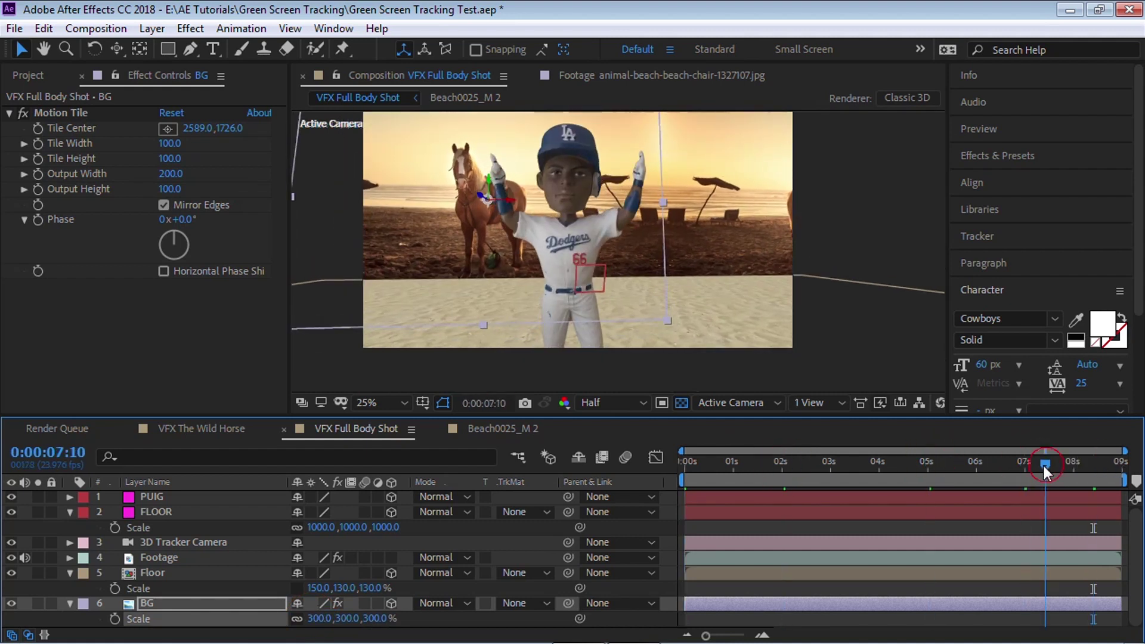
{"action": "left_click", "coordinate": [865, 463]}
{"action": "left_click", "coordinate": [749, 464]}
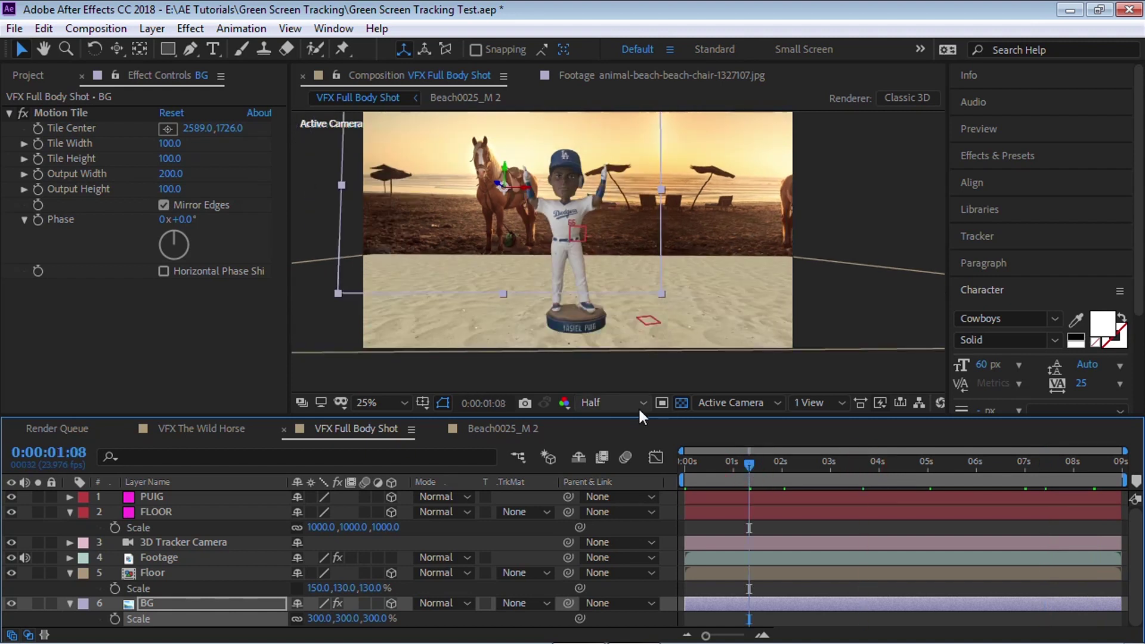
Apply Levels to Floor with Input Black 160 and Gamma 0.68, toggling it to compare
{"action": "left_click", "coordinate": [164, 573]}
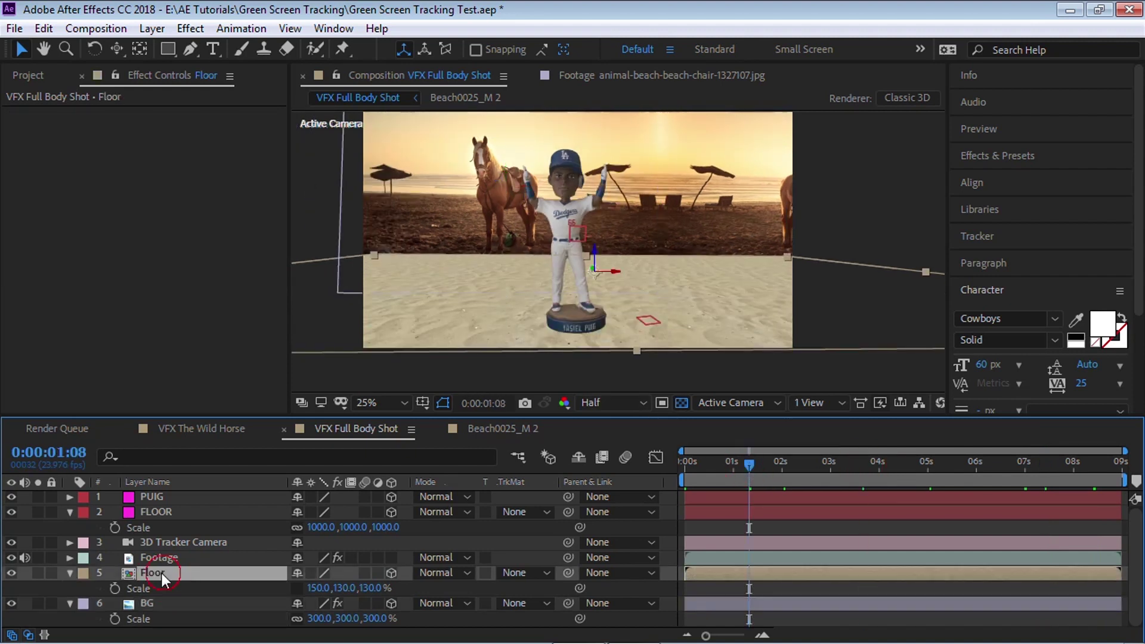
{"action": "left_click", "coordinate": [190, 28]}
{"action": "mouse_move", "coordinate": [214, 192]}
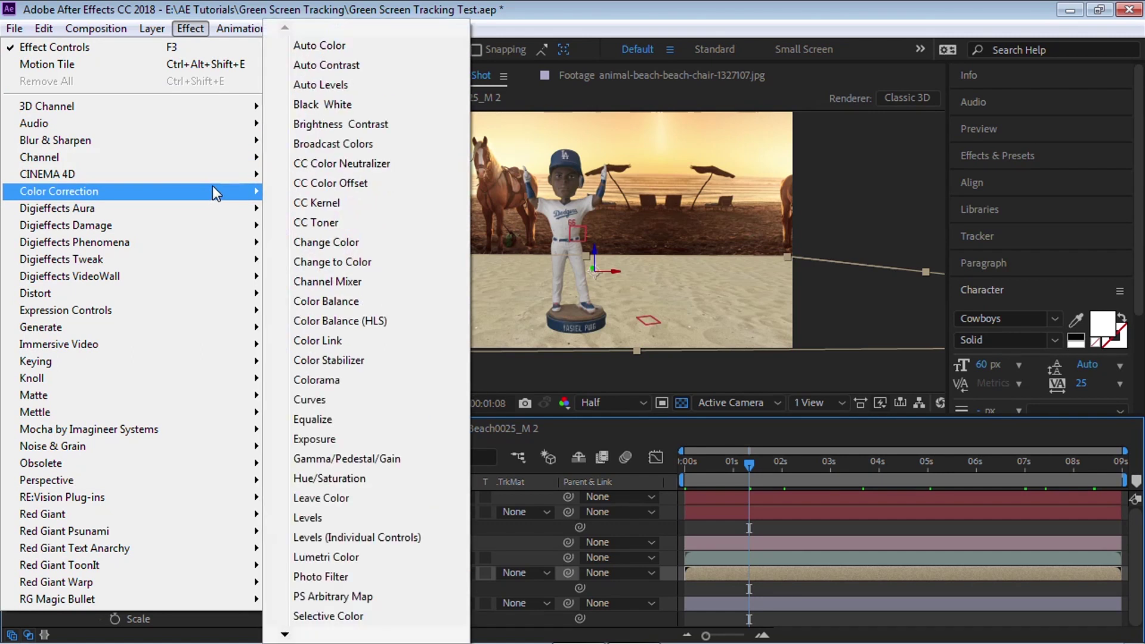
{"action": "left_click", "coordinate": [319, 514]}
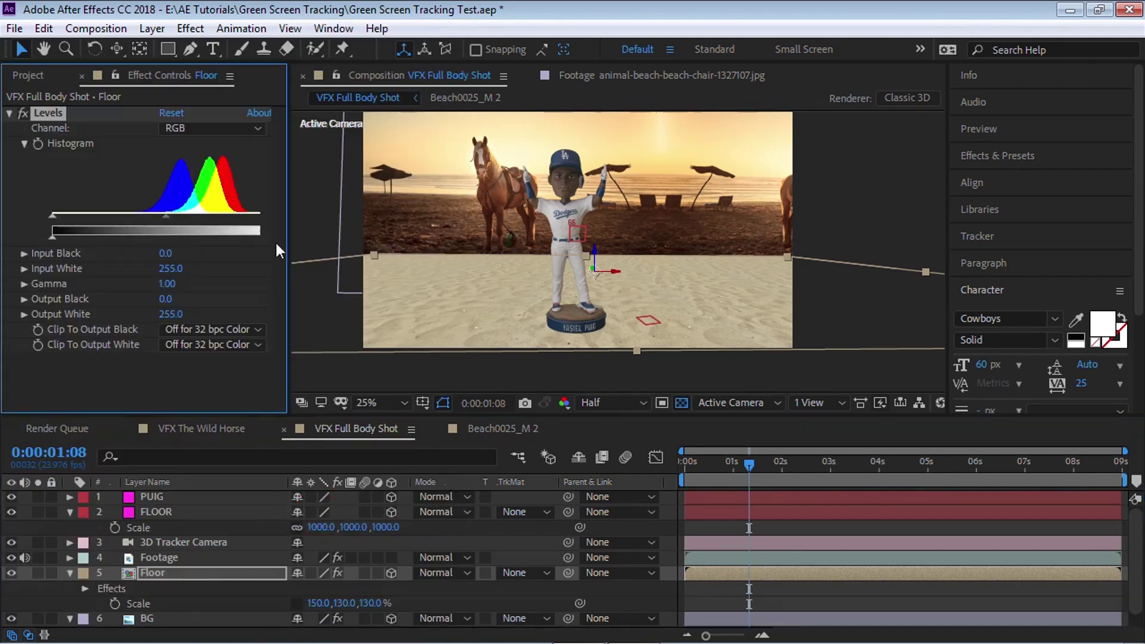
{"action": "left_click_drag", "start_coordinate": [289, 254], "coordinate": [322, 254]}
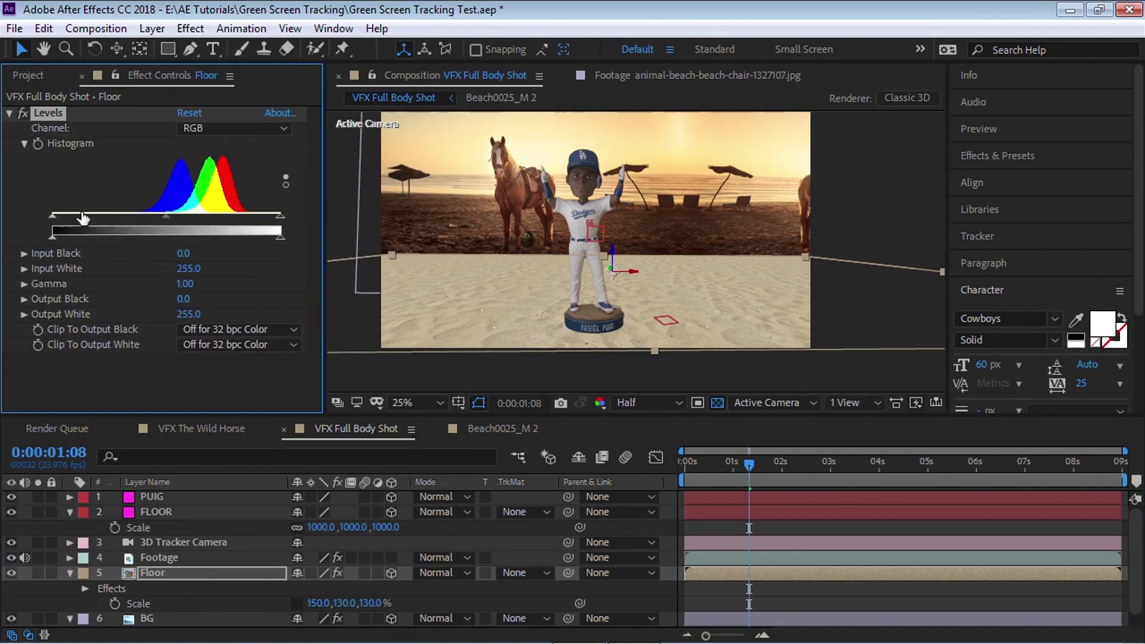
{"action": "left_click_drag", "start_coordinate": [177, 210], "coordinate": [246, 217]}
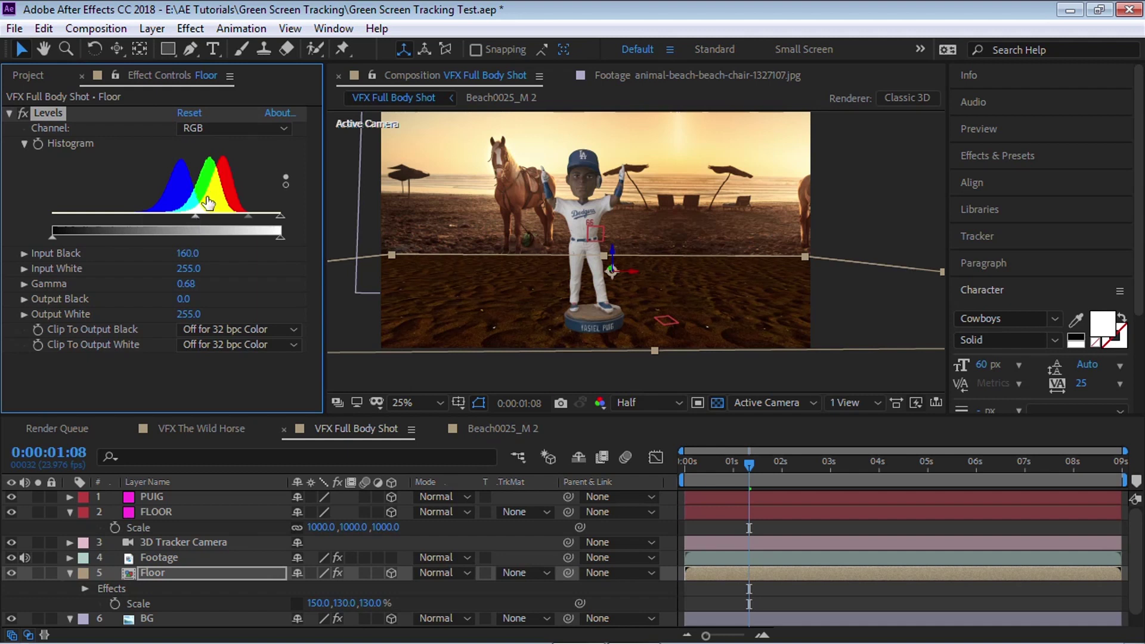
{"action": "left_click", "coordinate": [247, 221]}
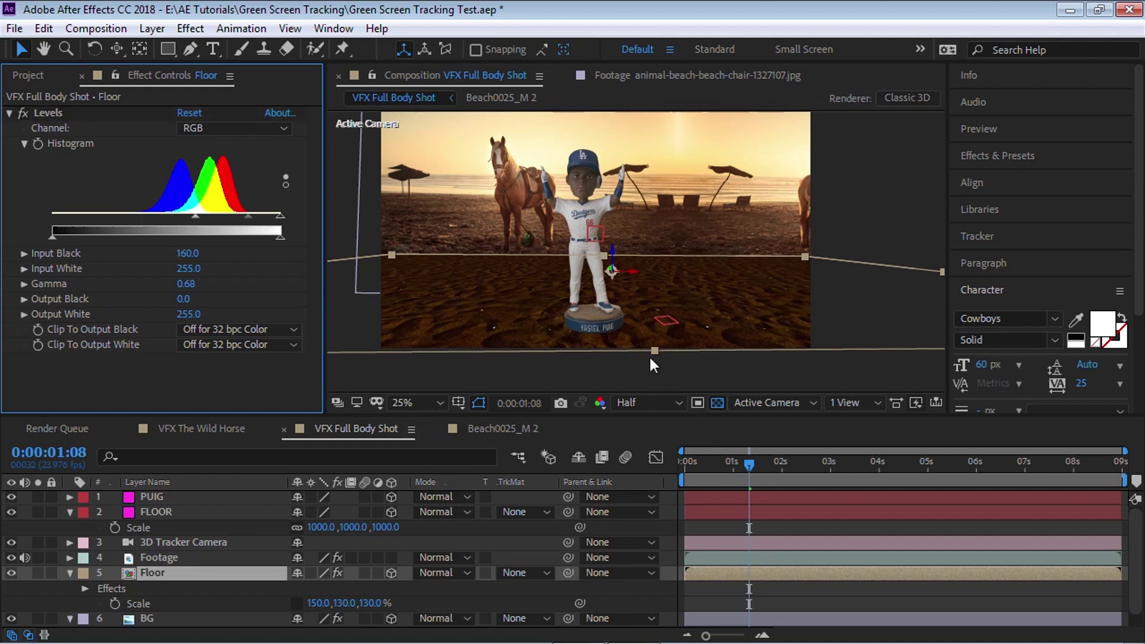
{"action": "left_click", "coordinate": [24, 113]}
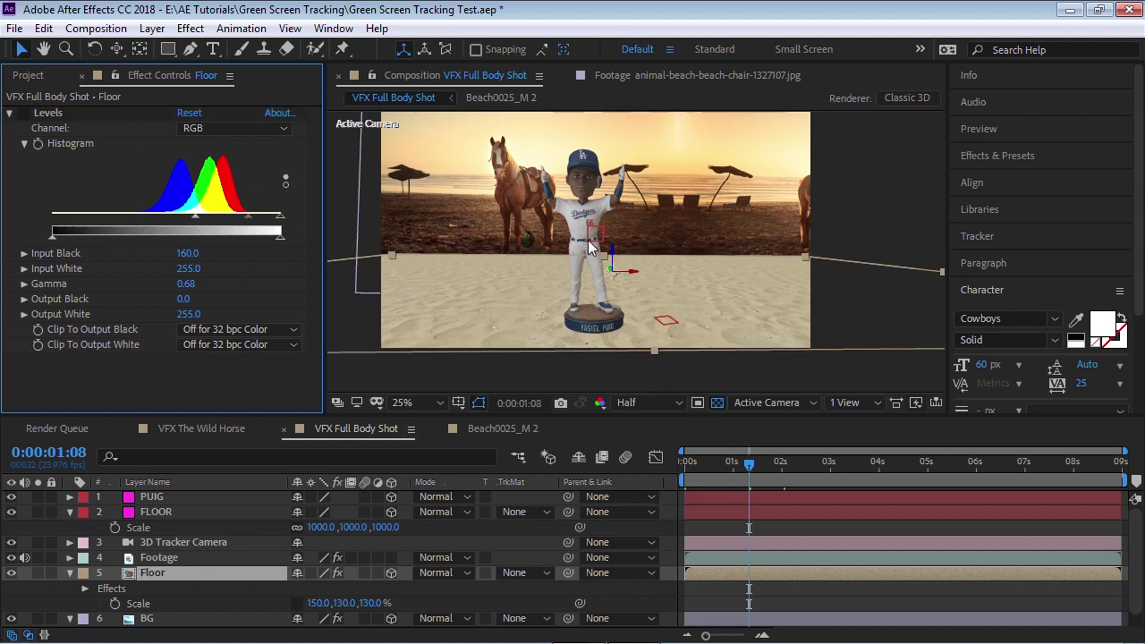
{"action": "left_click", "coordinate": [23, 112]}
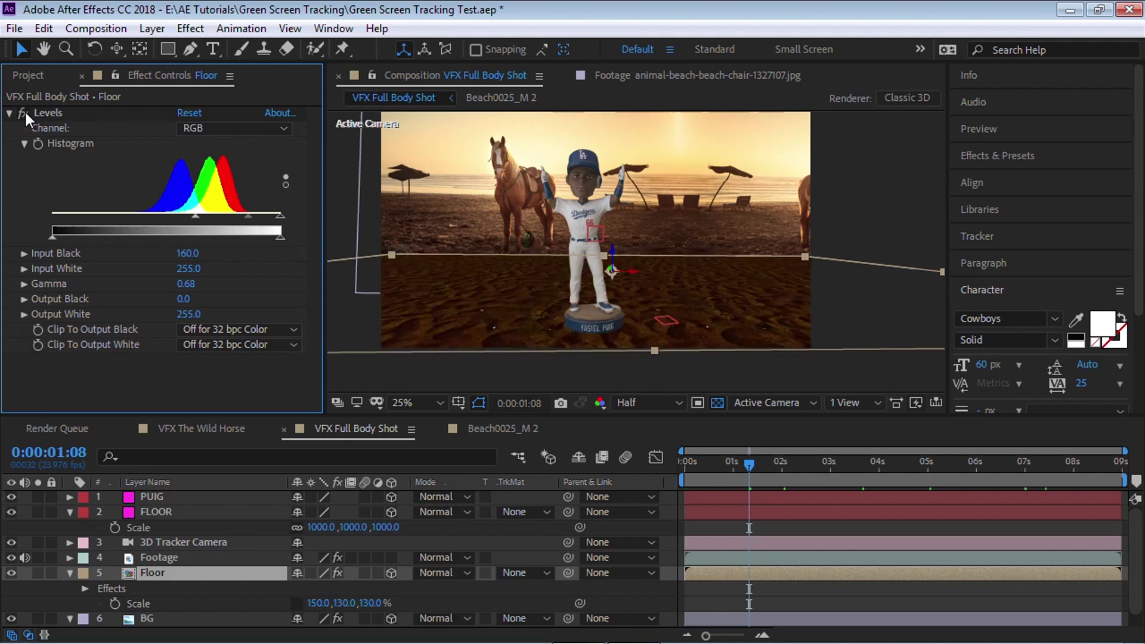
Hide the BG layer and reselect the Floor layer
{"action": "left_click", "coordinate": [69, 573]}
{"action": "left_click", "coordinate": [140, 589]}
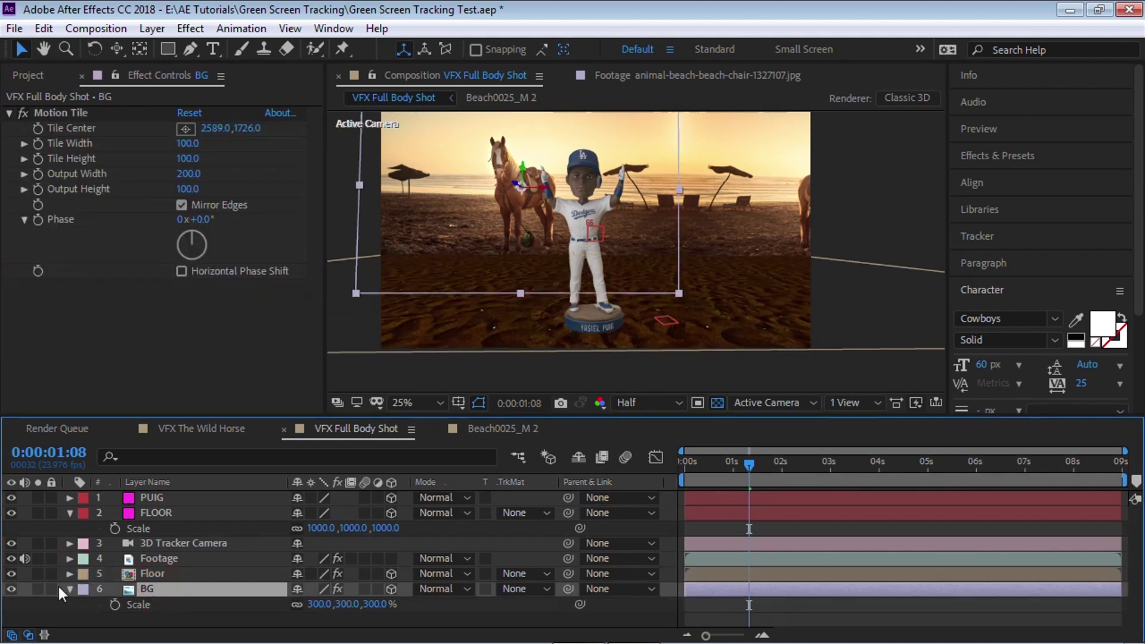
{"action": "left_click", "coordinate": [13, 587]}
{"action": "left_click", "coordinate": [151, 573]}
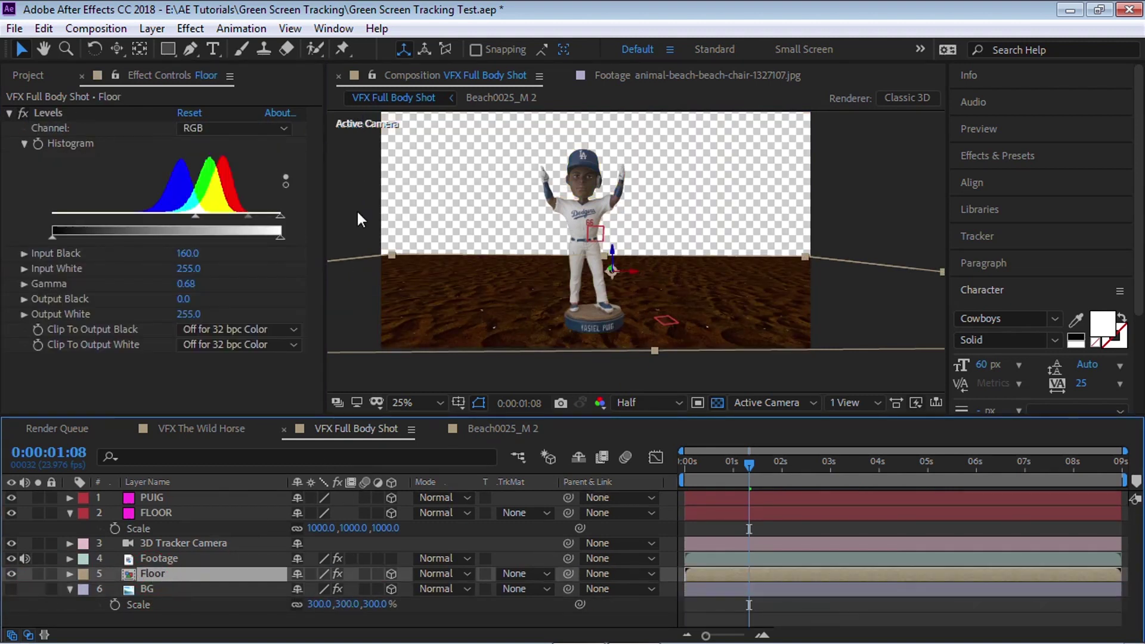
Add Linear Wipe to Floor with 180° angle, 45% completion and 1000 feather
{"action": "left_click", "coordinate": [190, 28]}
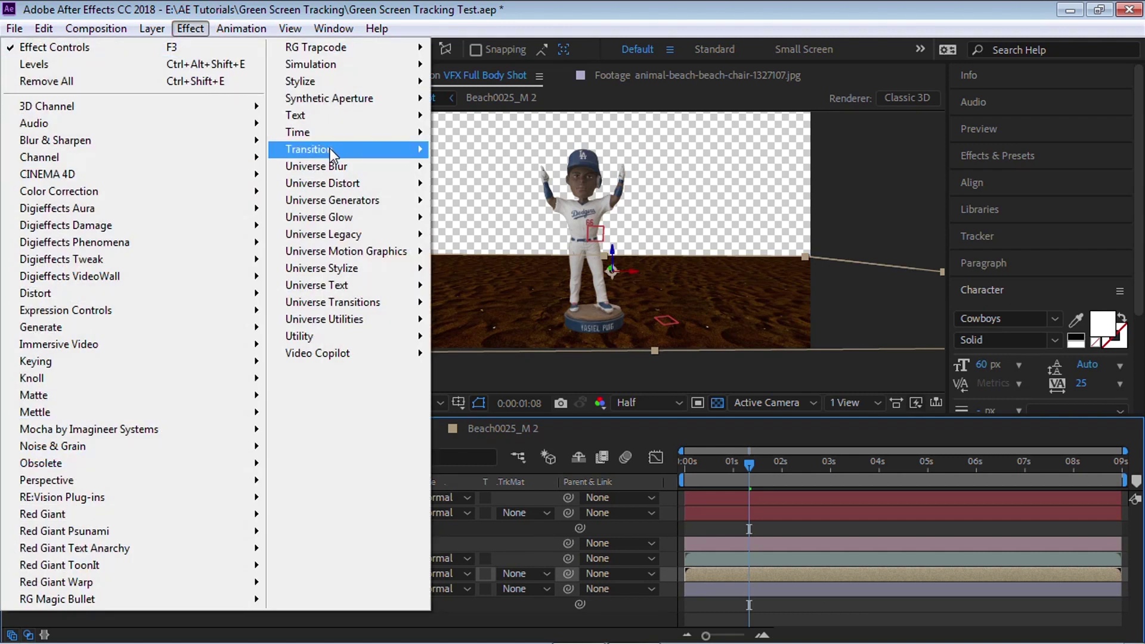
{"action": "mouse_move", "coordinate": [332, 154]}
{"action": "left_click", "coordinate": [519, 430]}
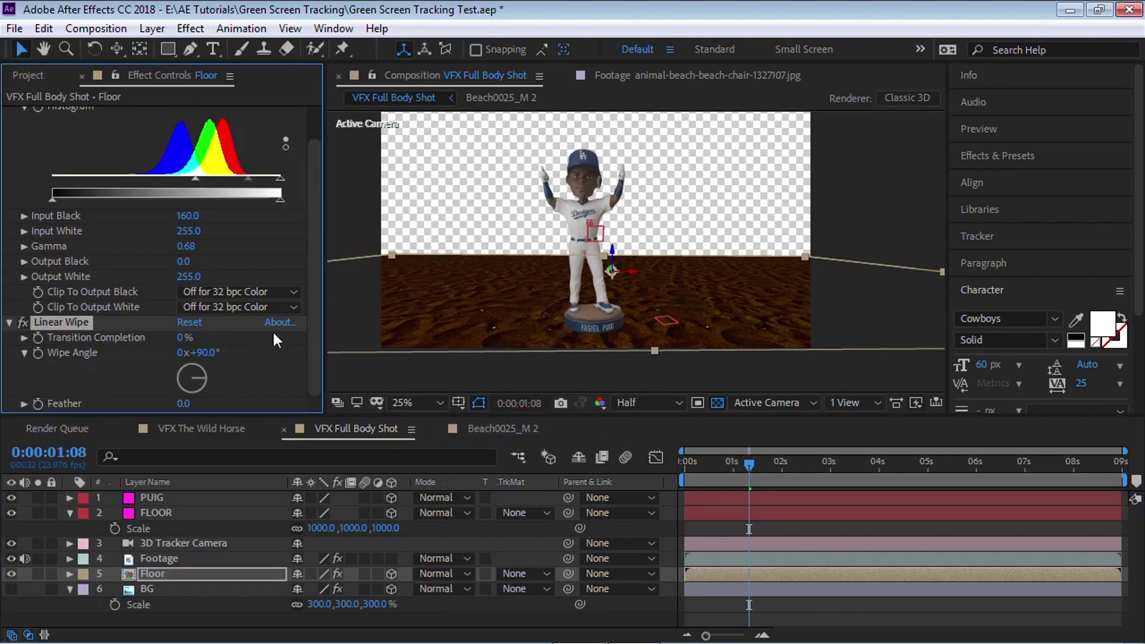
{"action": "left_click", "coordinate": [203, 352]}
{"action": "type", "text": "180"}
{"action": "key", "text": "Return"}
{"action": "left_click_drag", "start_coordinate": [184, 337], "coordinate": [221, 339]}
{"action": "left_click", "coordinate": [184, 403]}
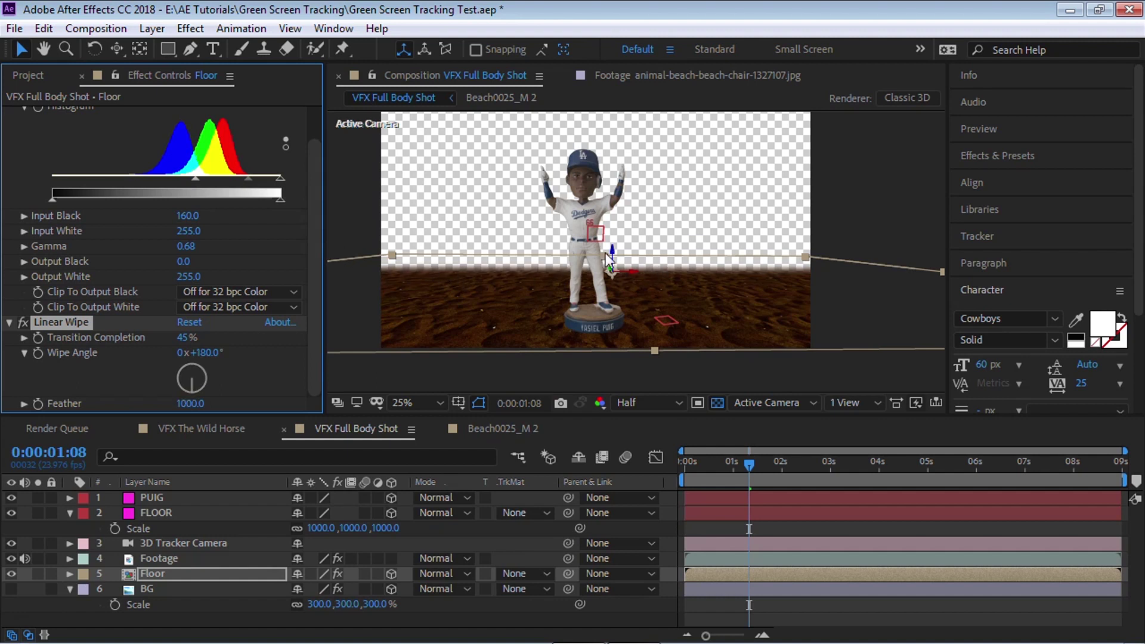
{"action": "left_click", "coordinate": [146, 588]}
Unhide BG, deselect all, and preview the composite from about two seconds to 8:03
{"action": "left_click", "coordinate": [10, 588]}
{"action": "key", "text": "F2"}
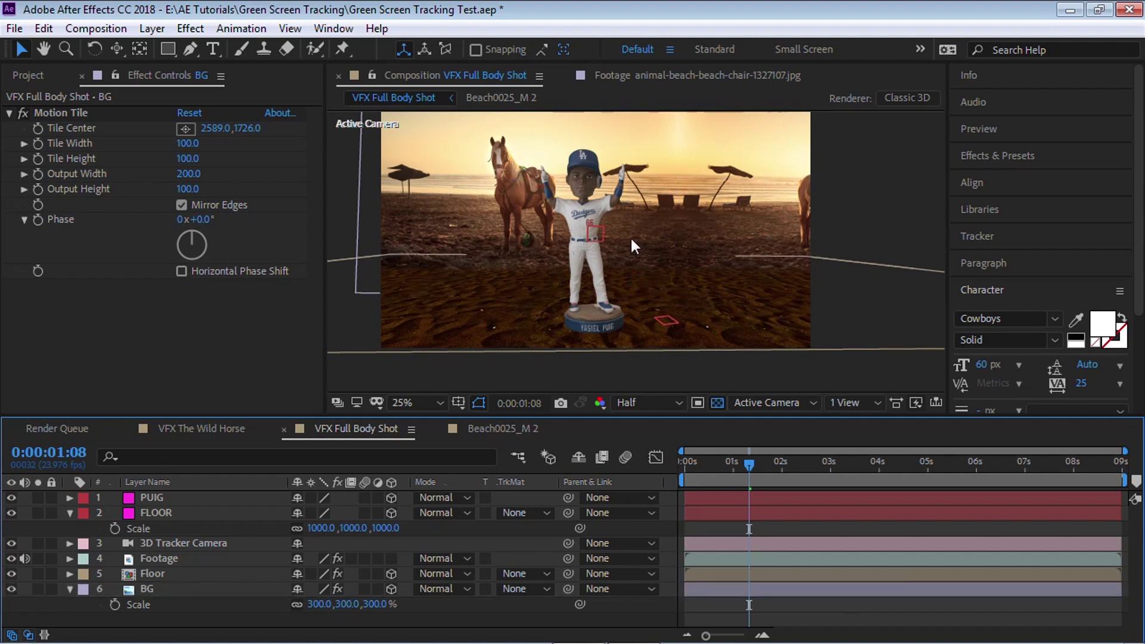
{"action": "left_click", "coordinate": [781, 464]}
{"action": "key", "text": "space"}
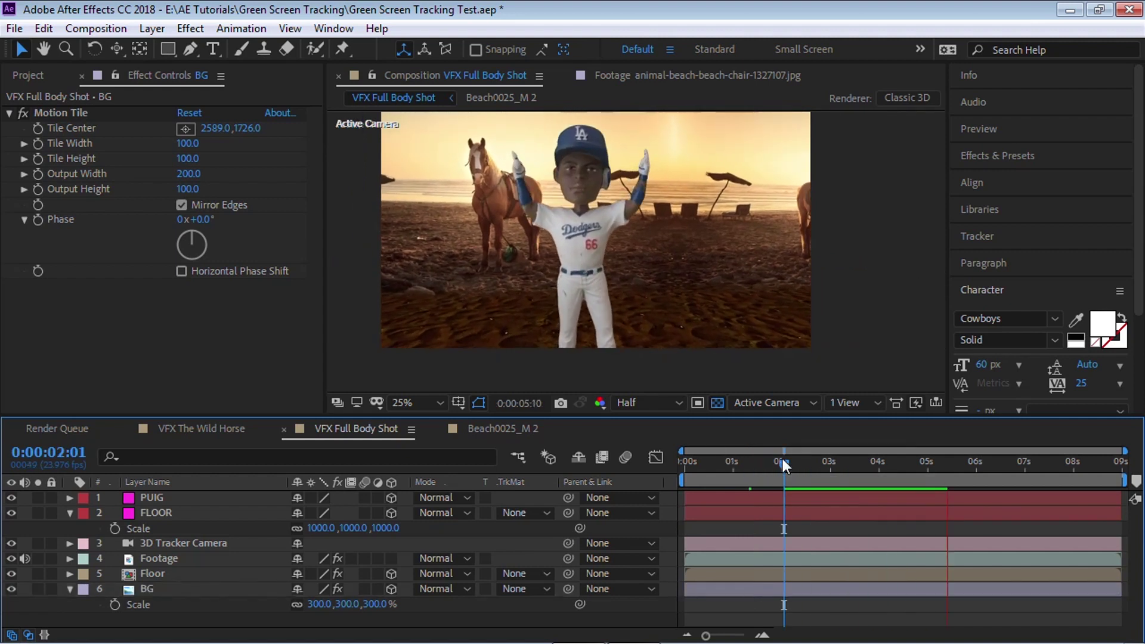
{"action": "left_click", "coordinate": [823, 464]}
{"action": "key", "text": "space"}
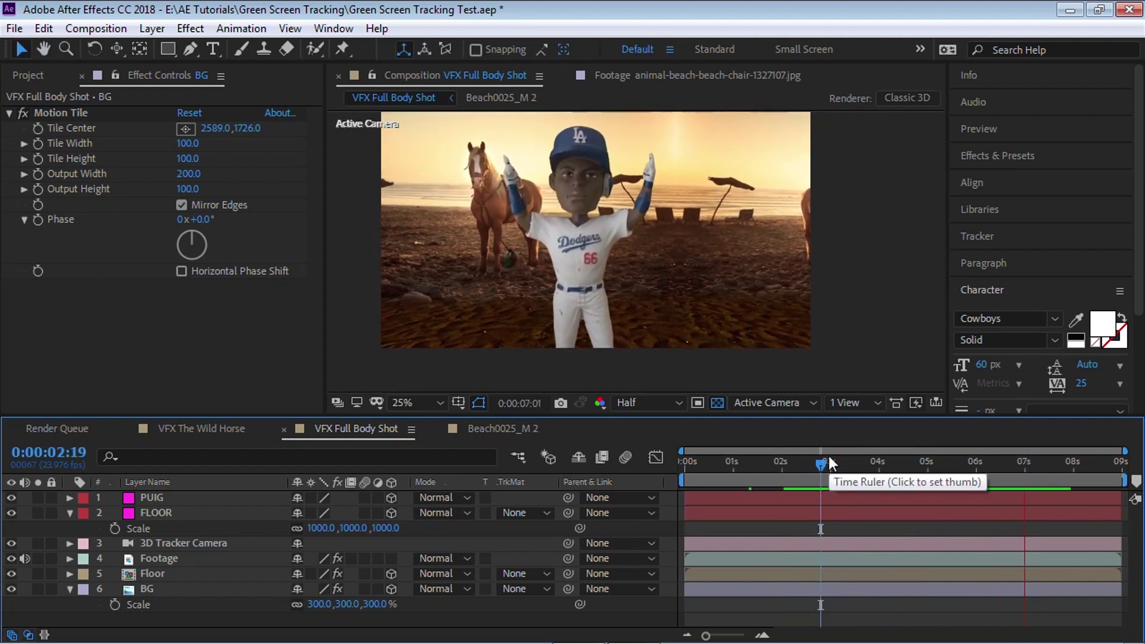
{"action": "key", "text": "space"}
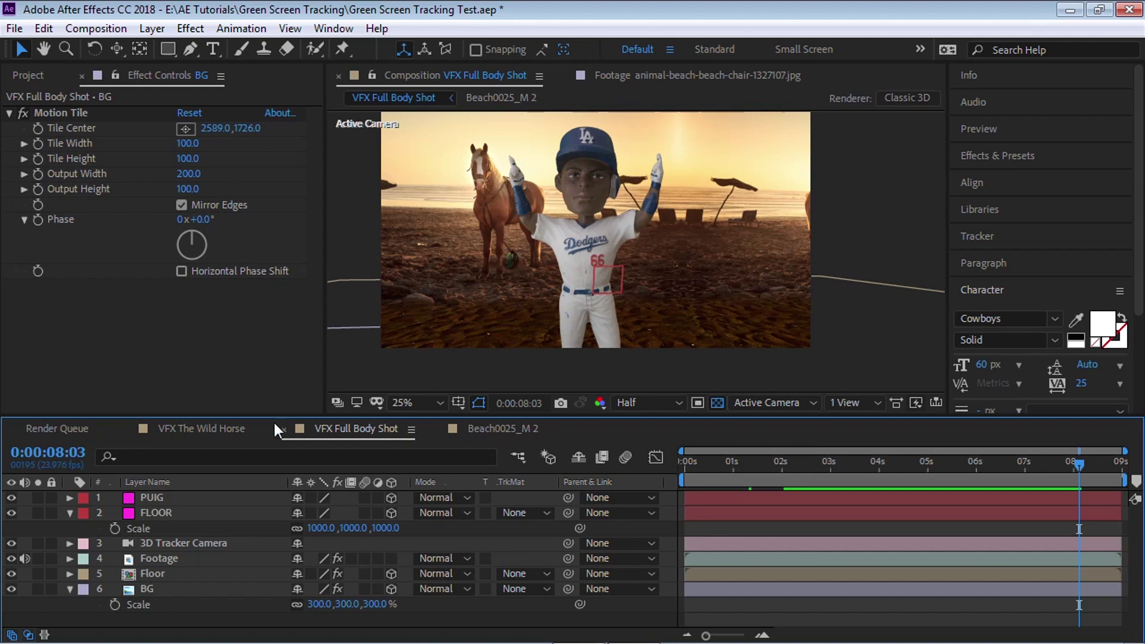
Switch to the VFX The Wild Horse comp and select the OF layer
{"action": "left_click", "coordinate": [224, 427]}
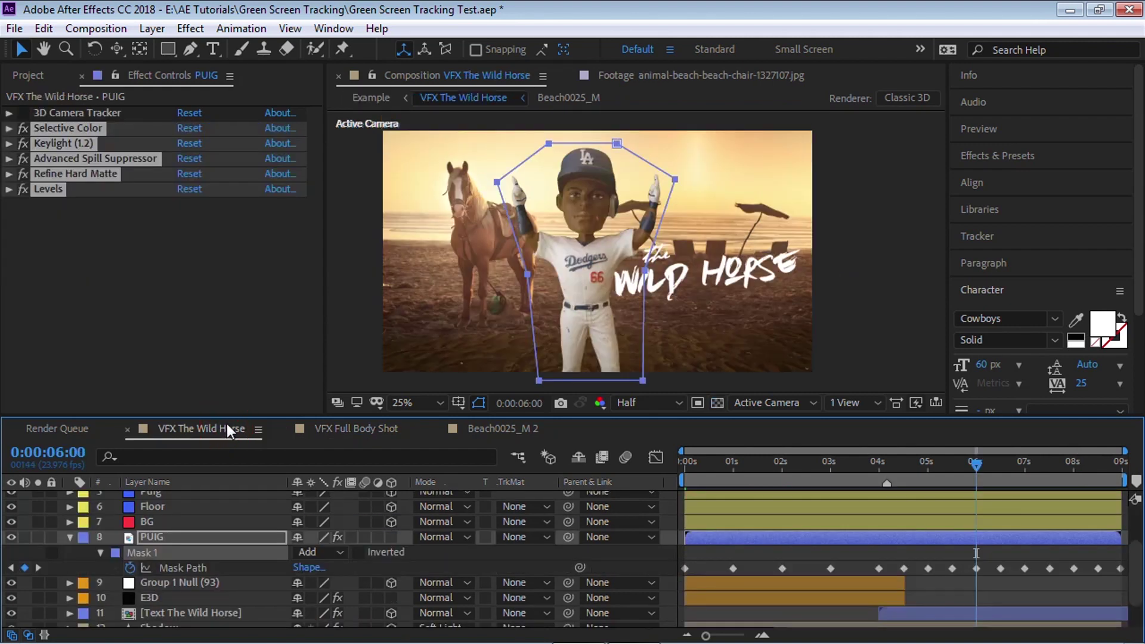
{"action": "key", "text": "F2"}
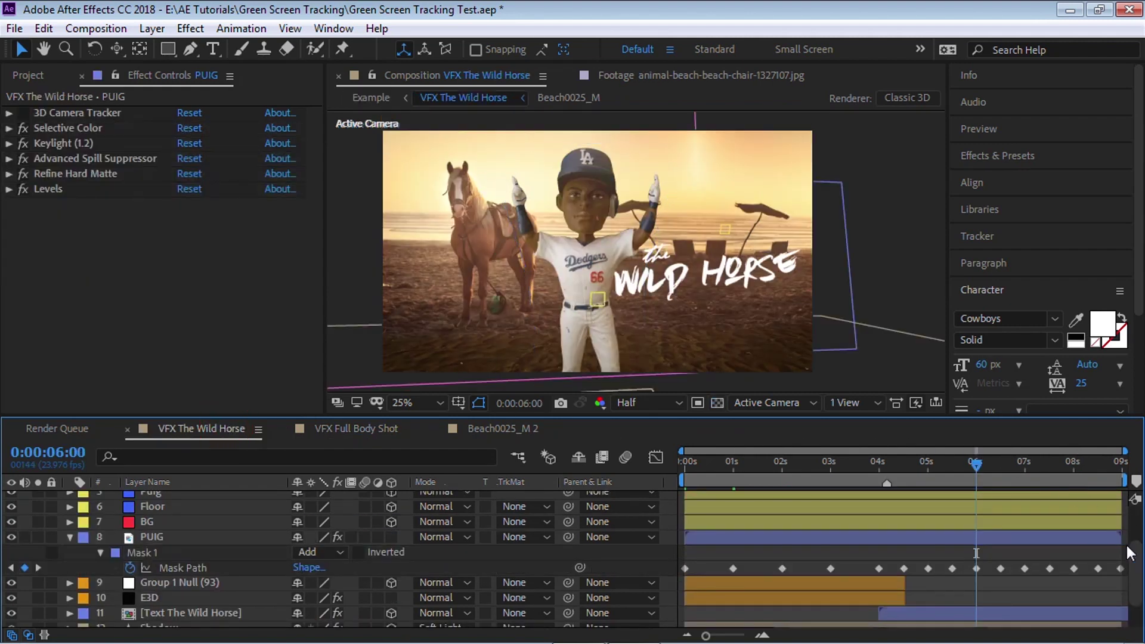
{"action": "scroll", "coordinate": [1130, 553], "scroll_direction": "up", "scroll_amount": 4}
{"action": "left_click", "coordinate": [157, 527]}
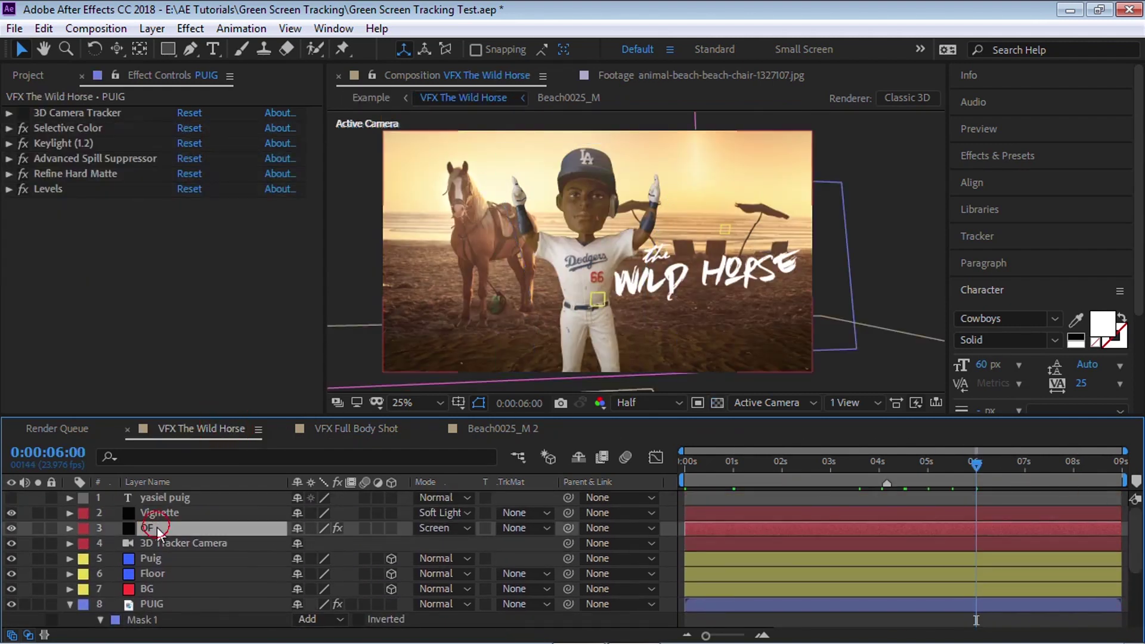
Orbit the scene in Custom View 1 to tilt and level the beach plate
{"action": "left_click", "coordinate": [769, 404]}
{"action": "left_click", "coordinate": [775, 591]}
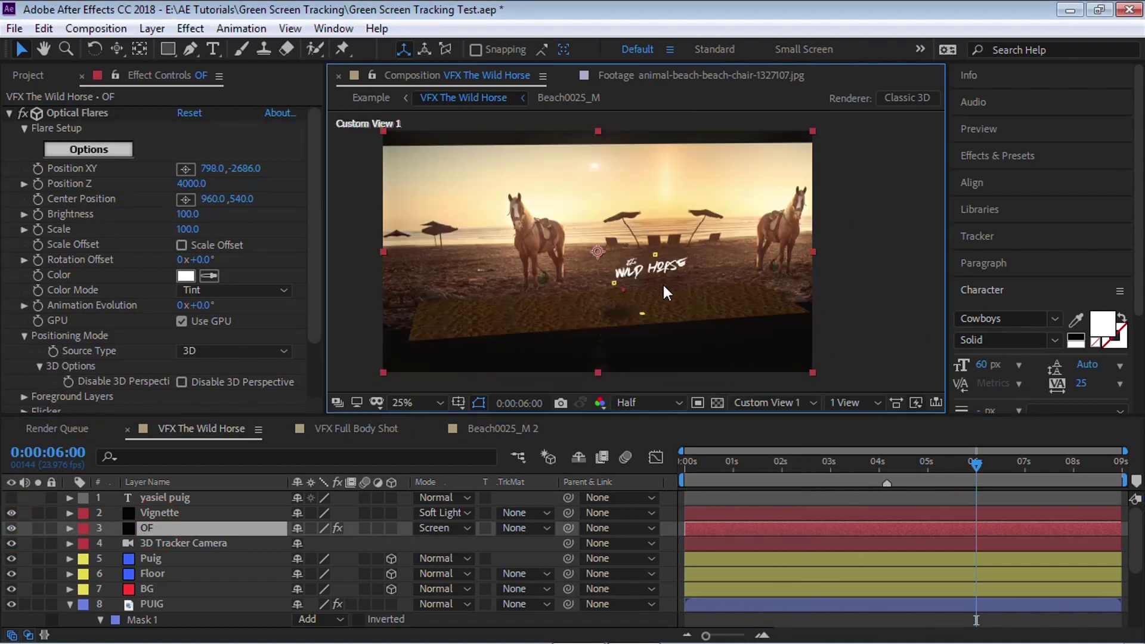
{"action": "key", "text": "c"}
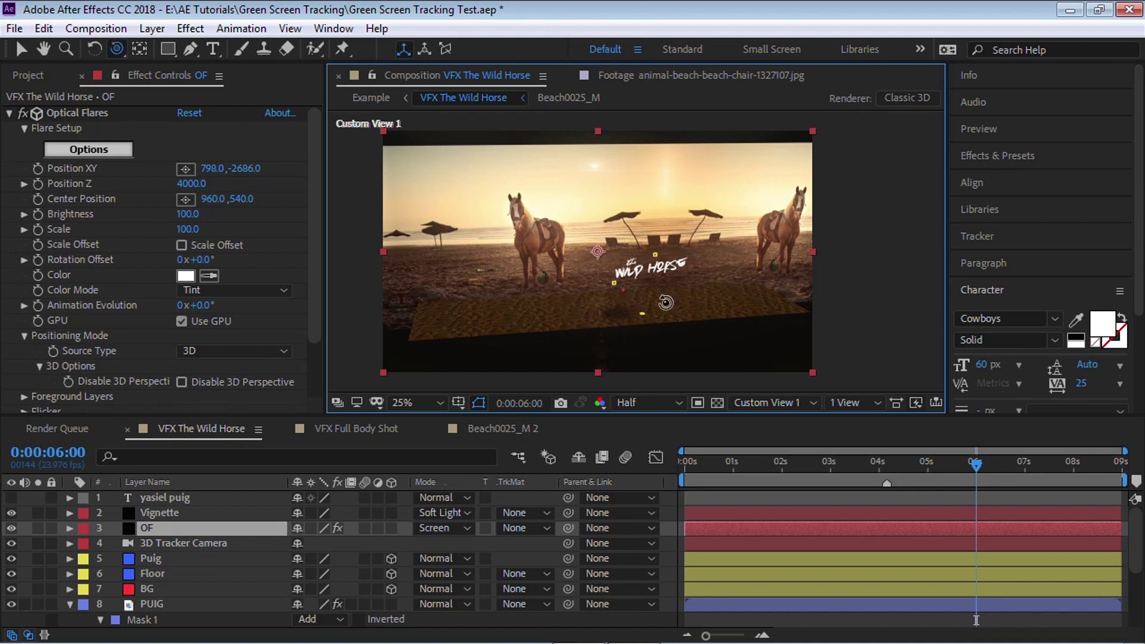
{"action": "left_click_drag", "start_coordinate": [664, 301], "coordinate": [627, 267]}
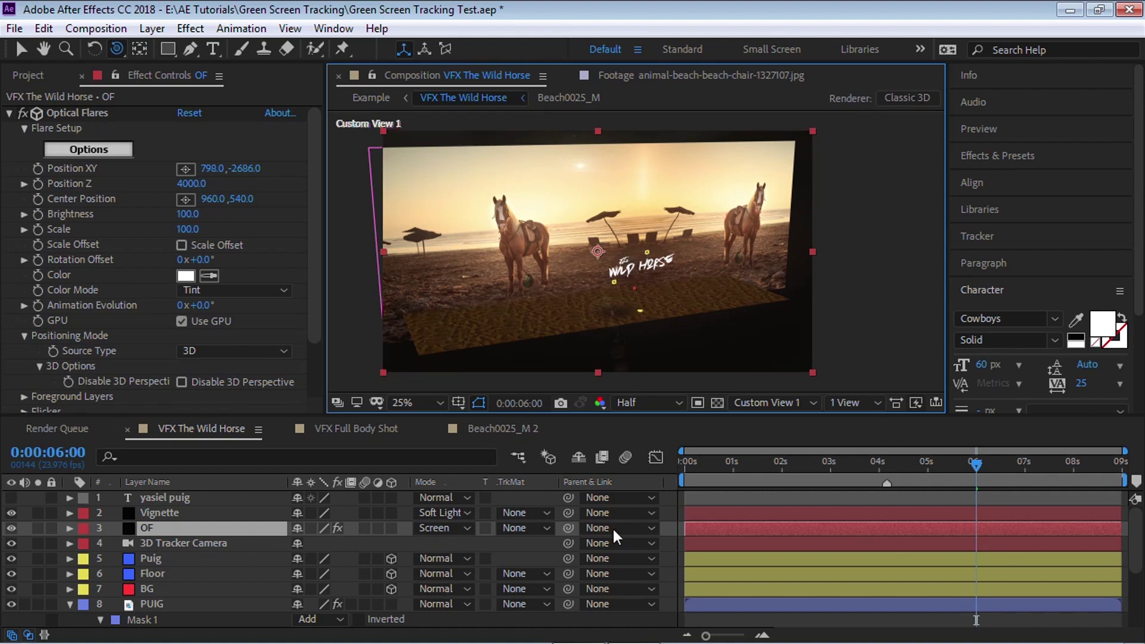
{"action": "left_click", "coordinate": [799, 467]}
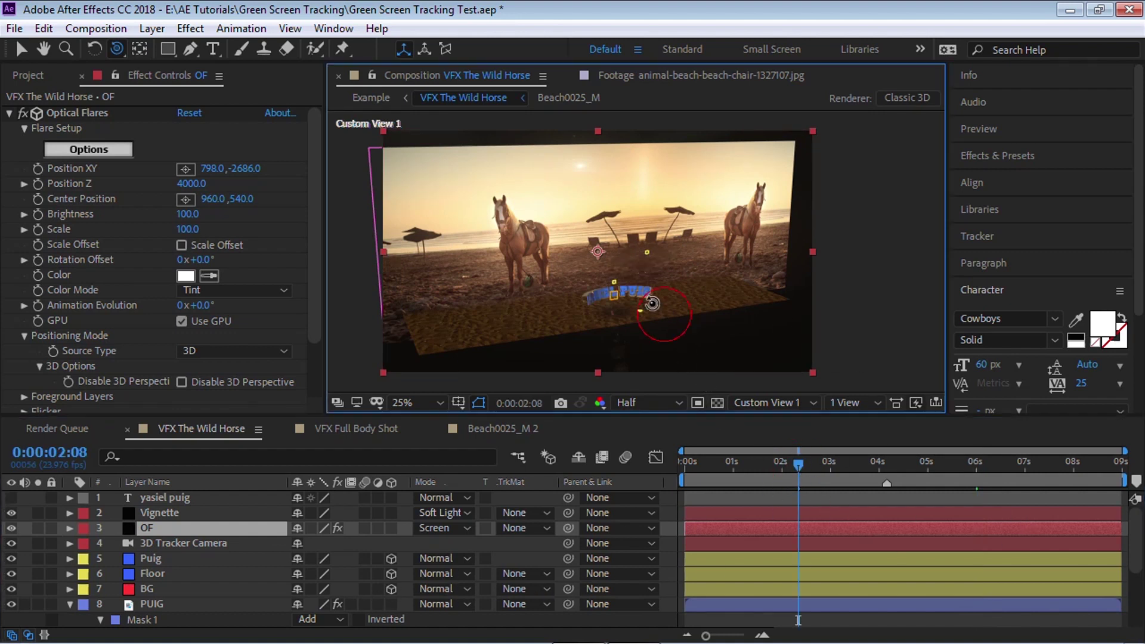
{"action": "left_click_drag", "start_coordinate": [659, 308], "coordinate": [626, 307]}
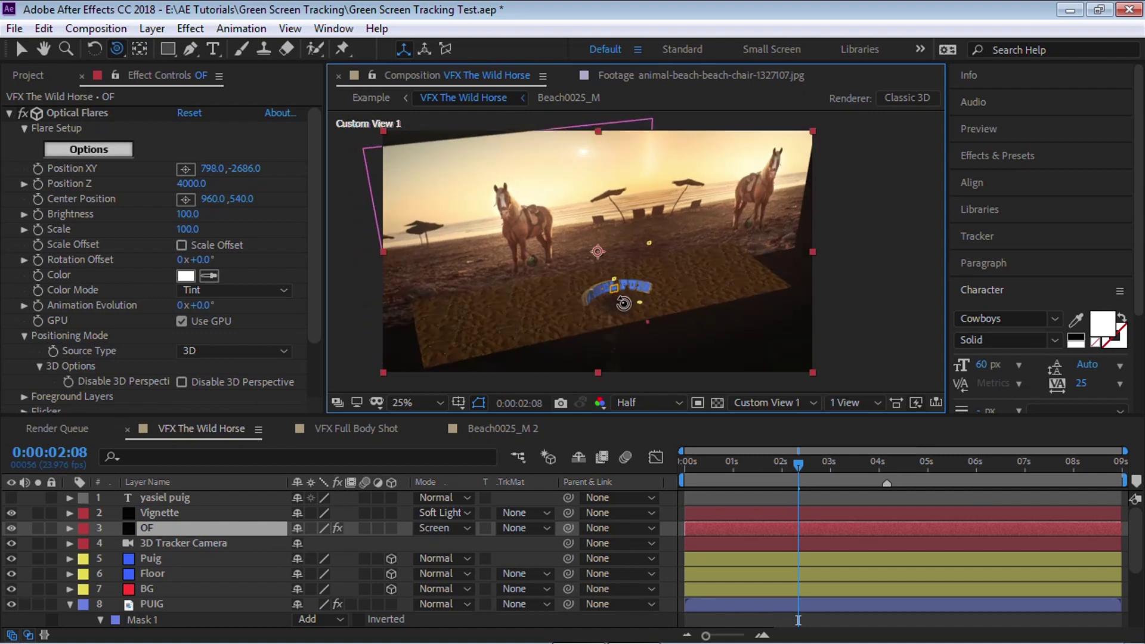
Return to the Active Camera view and set the time to 0:00:03:11
{"action": "left_click", "coordinate": [767, 403]}
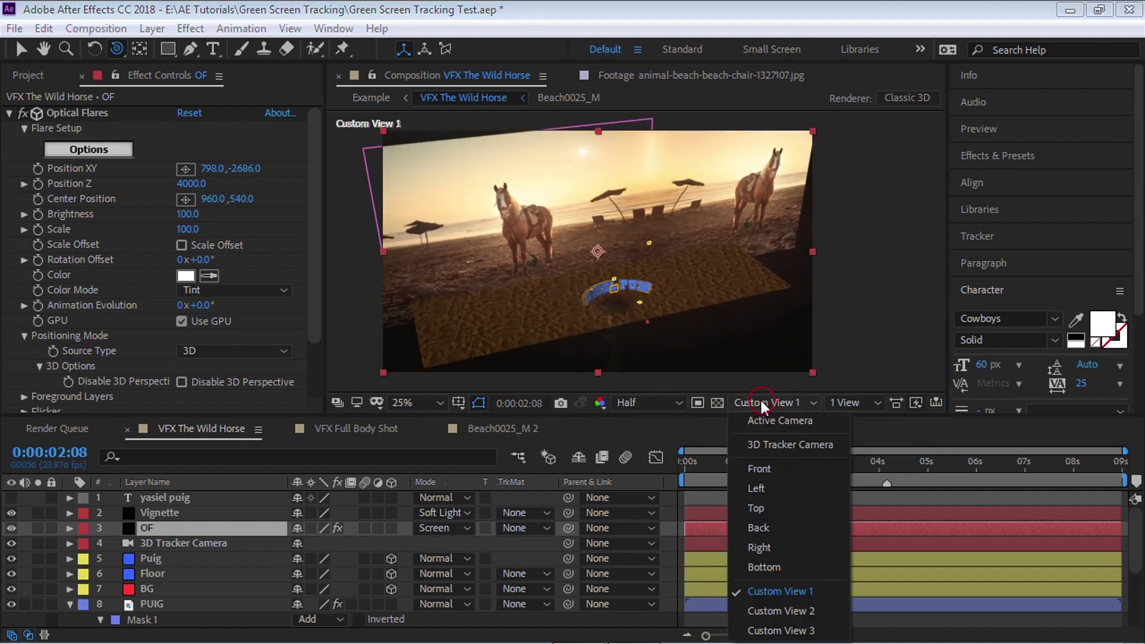
{"action": "left_click", "coordinate": [776, 416]}
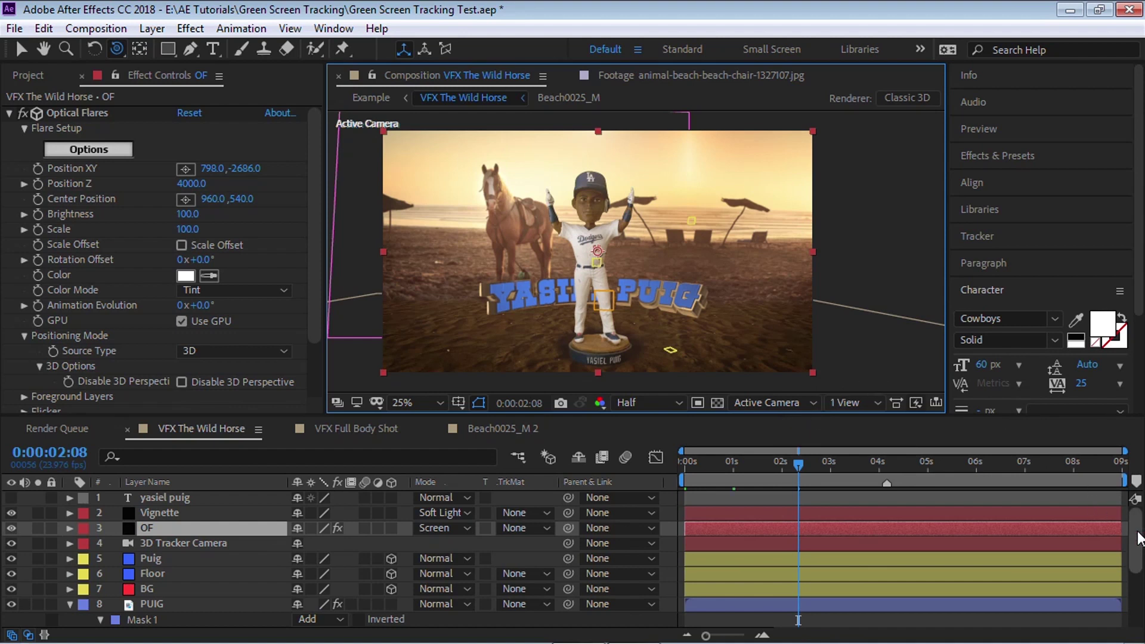
{"action": "left_click", "coordinate": [1137, 539]}
{"action": "scroll", "coordinate": [1137, 539], "scroll_direction": "down", "scroll_amount": 3}
{"action": "scroll", "coordinate": [1137, 538], "scroll_direction": "up", "scroll_amount": 3}
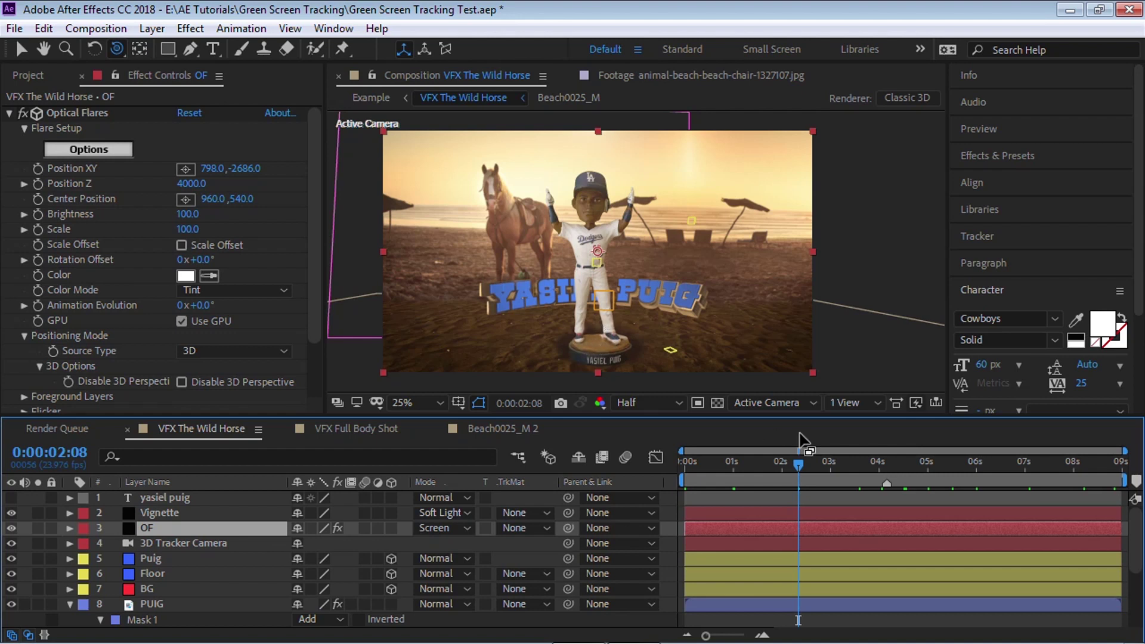
{"action": "left_click", "coordinate": [852, 462]}
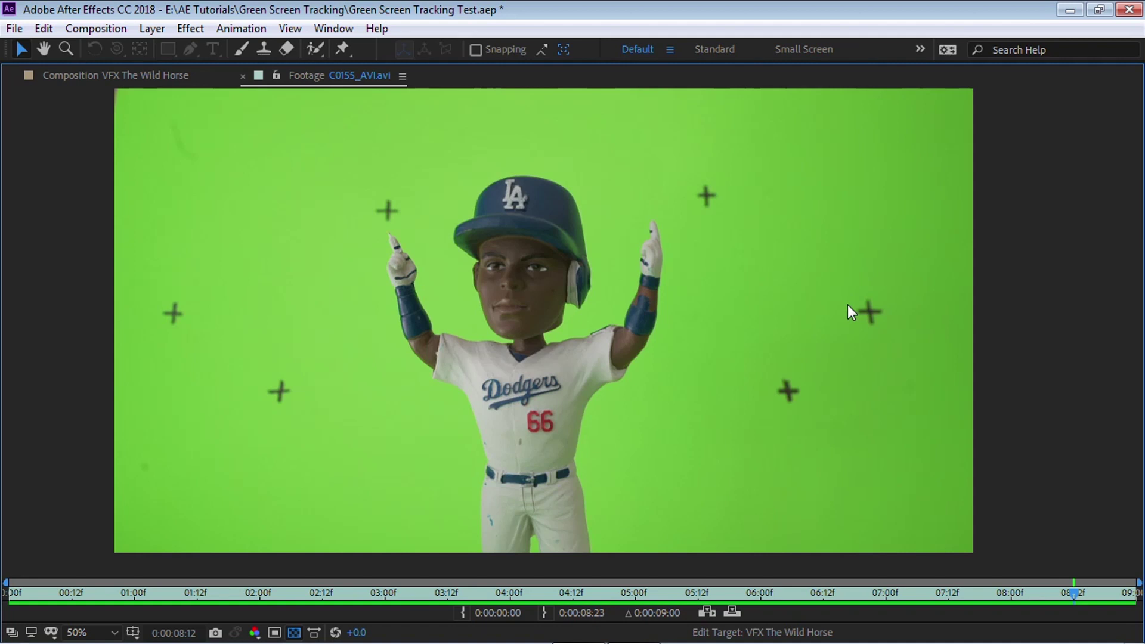
Create a comp from C0155_AVI.avi and send it to mocha AE with Track in mocha AE
{"action": "key", "text": "grave"}
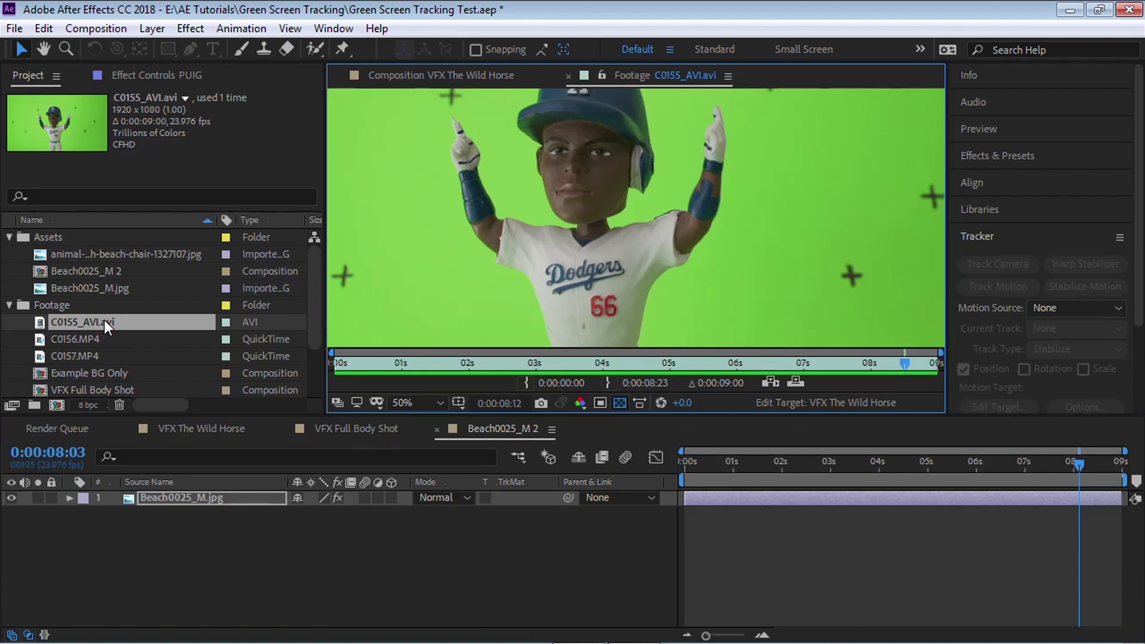
{"action": "left_click_drag", "start_coordinate": [105, 322], "coordinate": [63, 403]}
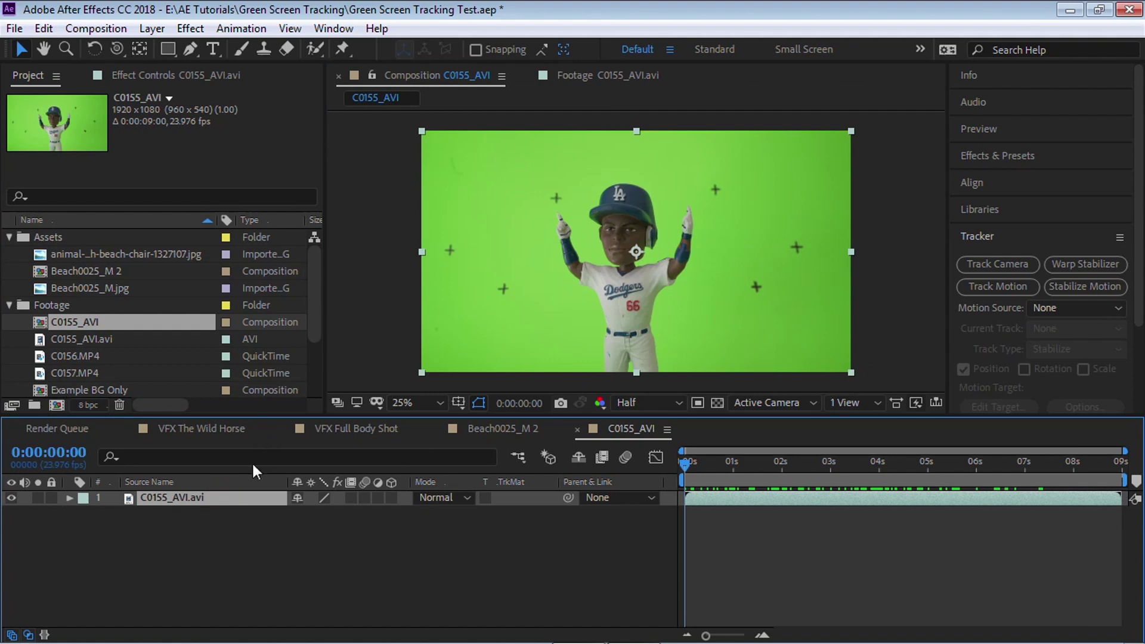
{"action": "left_click", "coordinate": [251, 30]}
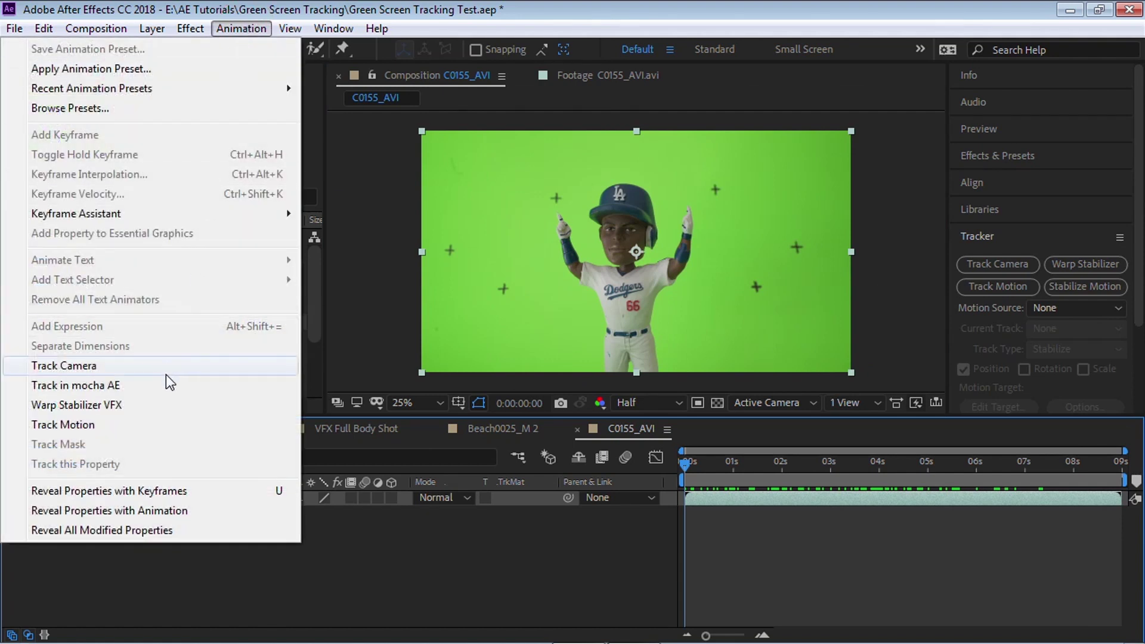
{"action": "left_click", "coordinate": [170, 391]}
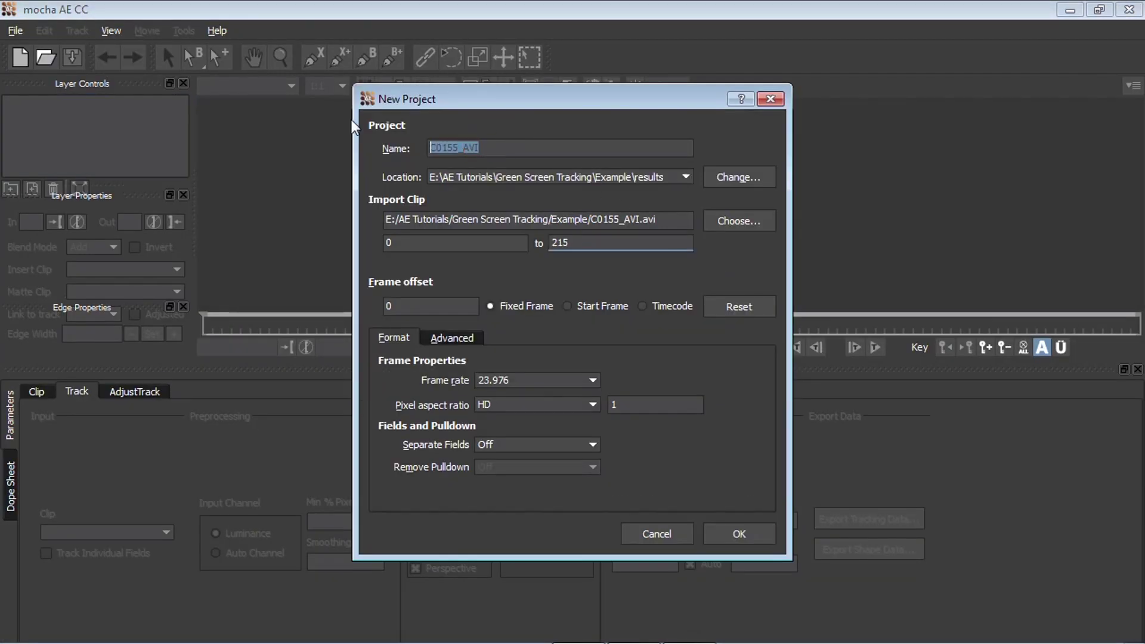
Name the mocha project VFX PUIG BG and create it
{"action": "type", "text": "VFX PUIF"}
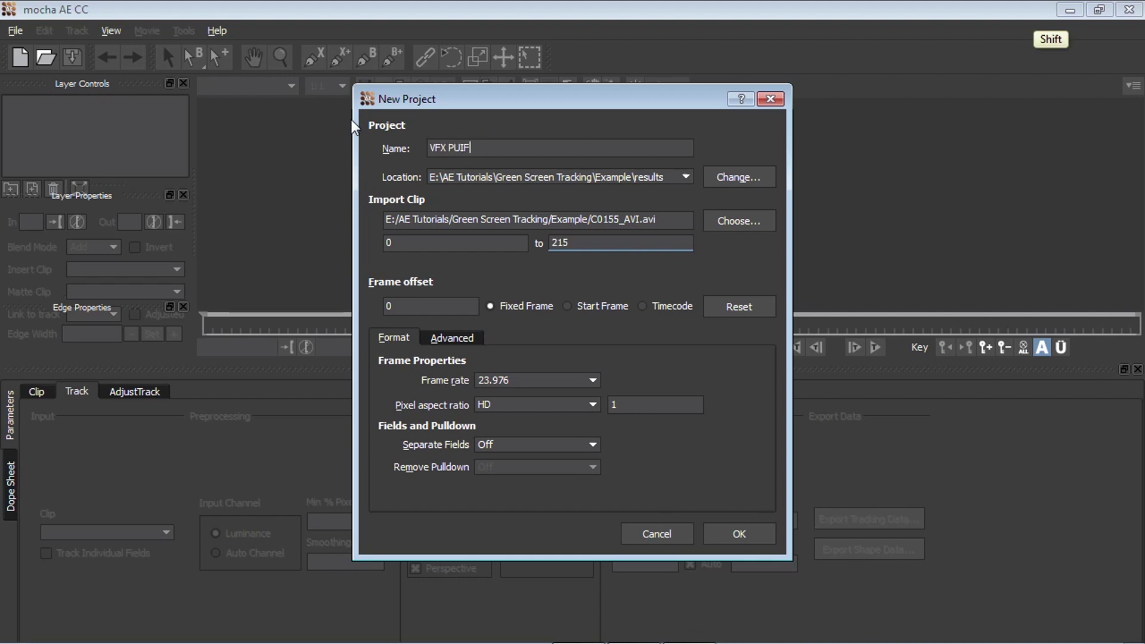
{"action": "key", "text": "BackSpace"}
{"action": "type", "text": "G BG"}
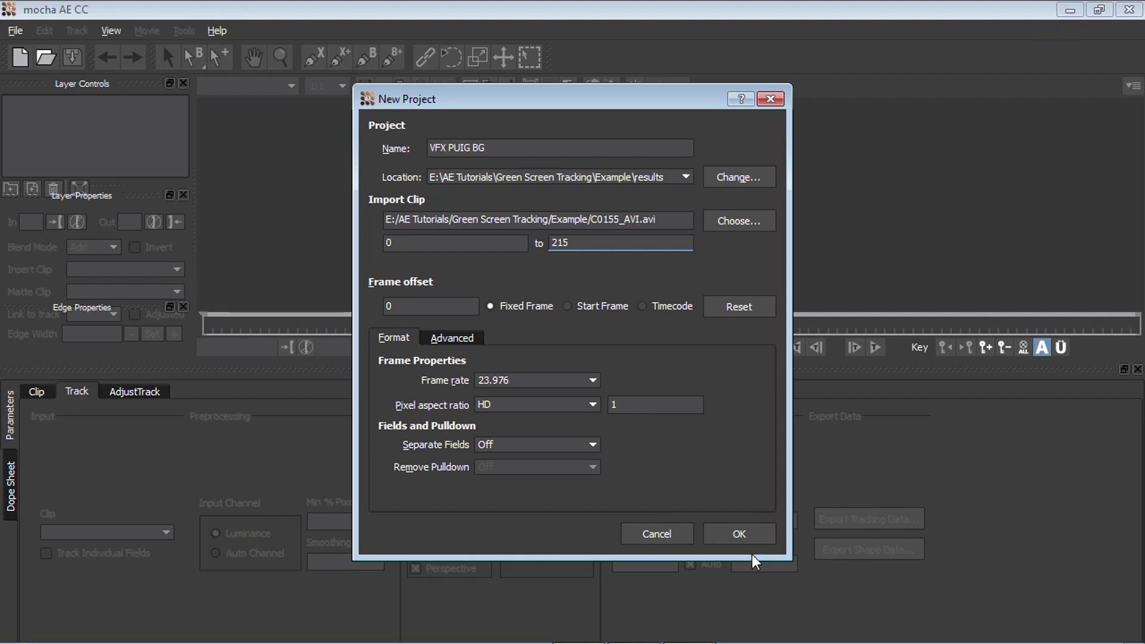
{"action": "left_click", "coordinate": [745, 536]}
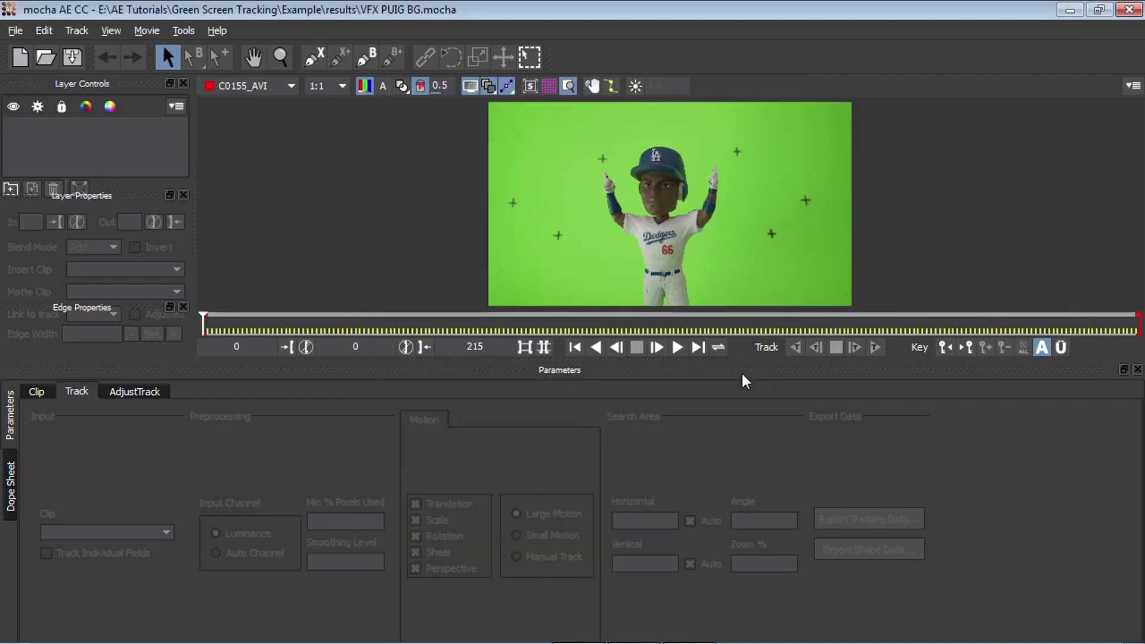
Zoom in and draw a four-point X-spline shape around the upper-right tracking cross
{"action": "left_click_drag", "start_coordinate": [723, 191], "coordinate": [674, 187]}
{"action": "key", "text": "x"}
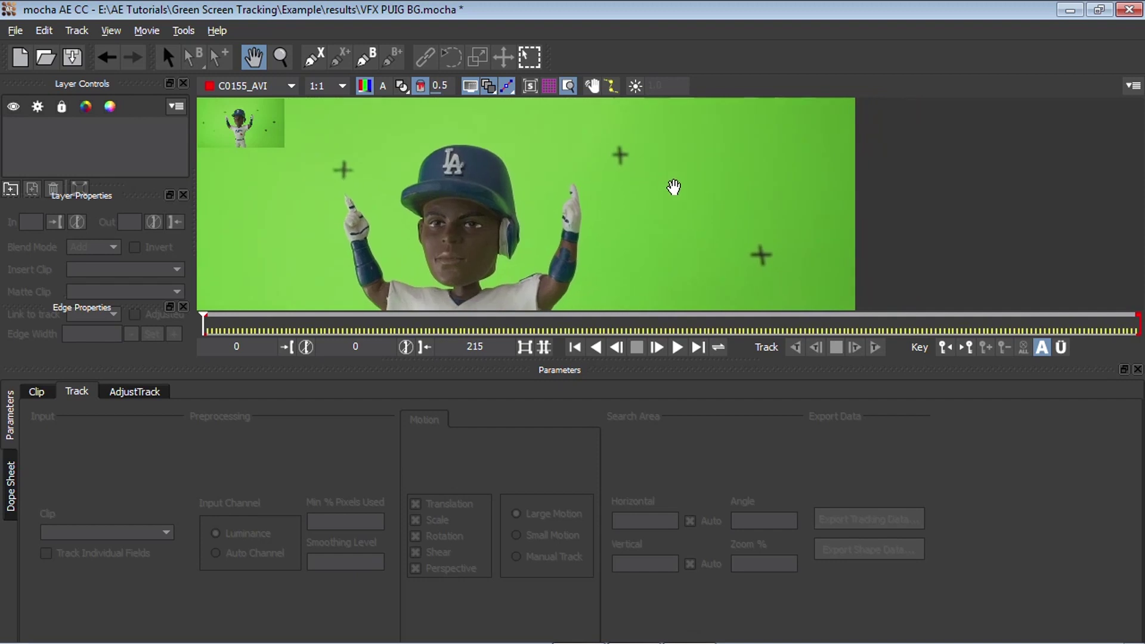
{"action": "left_click", "coordinate": [314, 59]}
{"action": "left_click", "coordinate": [635, 137]}
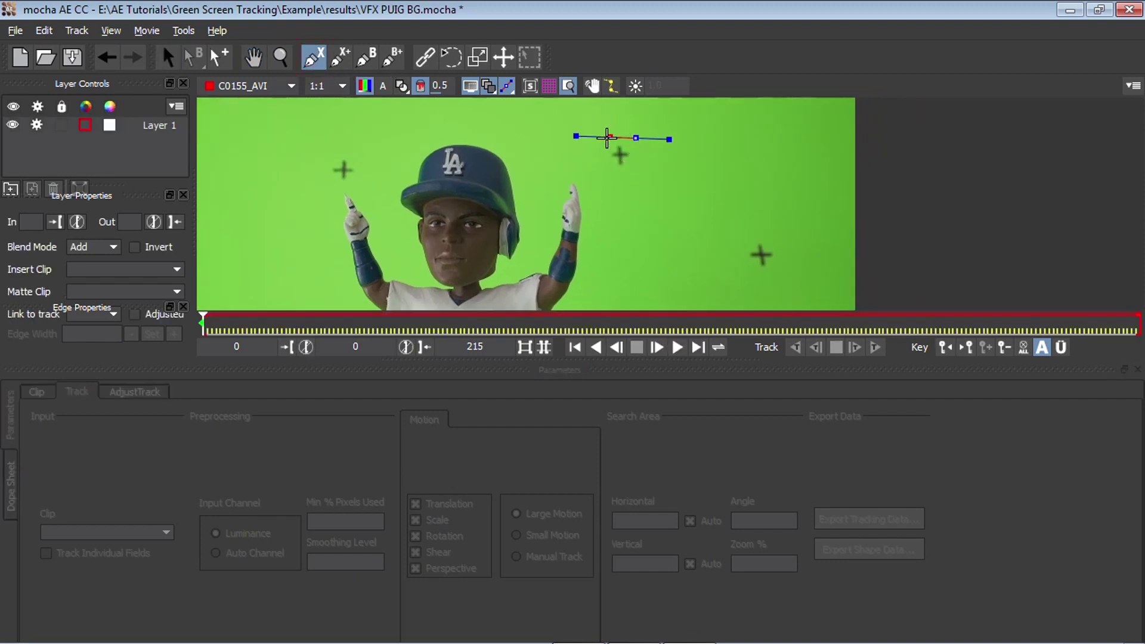
{"action": "left_click", "coordinate": [601, 140]}
{"action": "left_click", "coordinate": [603, 178]}
{"action": "left_click", "coordinate": [642, 177]}
{"action": "left_click", "coordinate": [636, 137]}
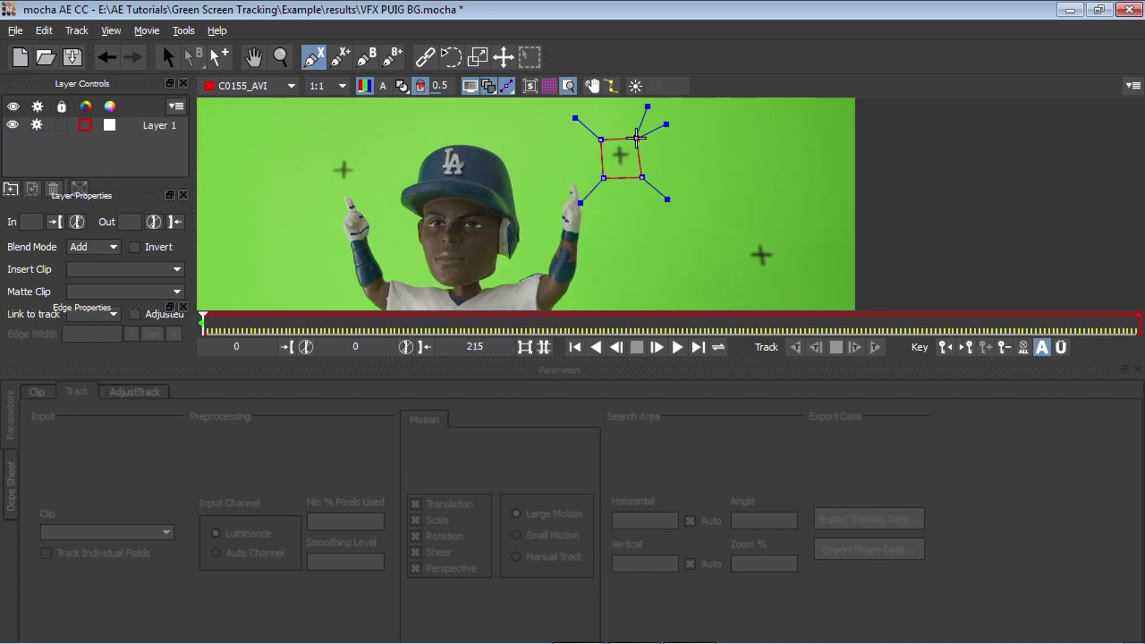
{"action": "right_click", "coordinate": [636, 138]}
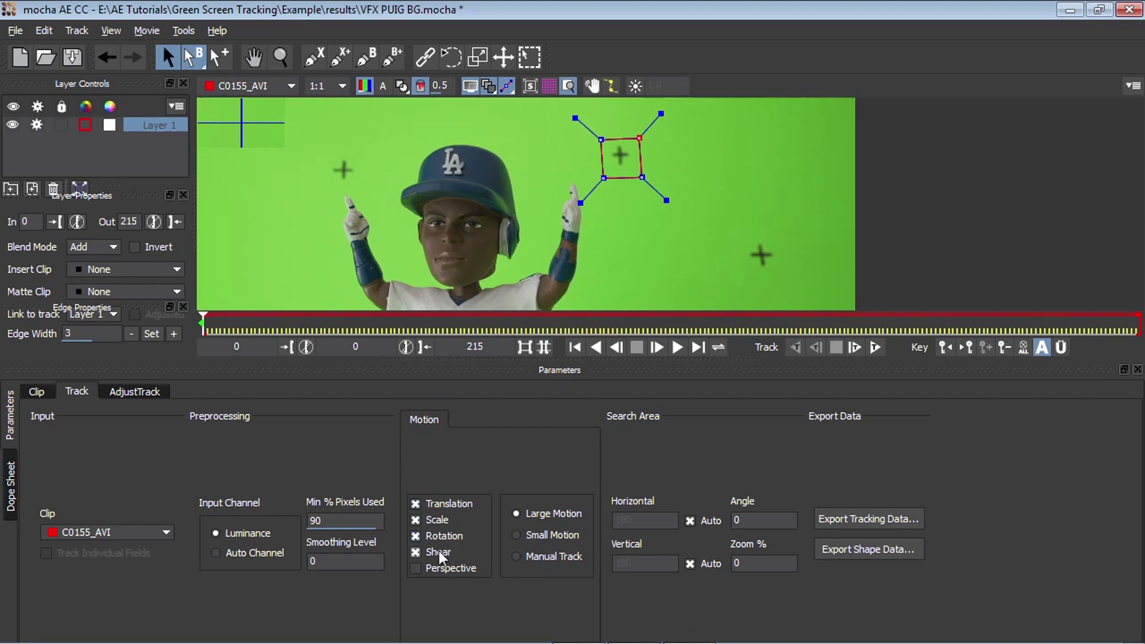
Turn off Shear for Layer 1 and draw a trial Layer 2 shape around the lower-right marker
{"action": "left_click", "coordinate": [415, 552]}
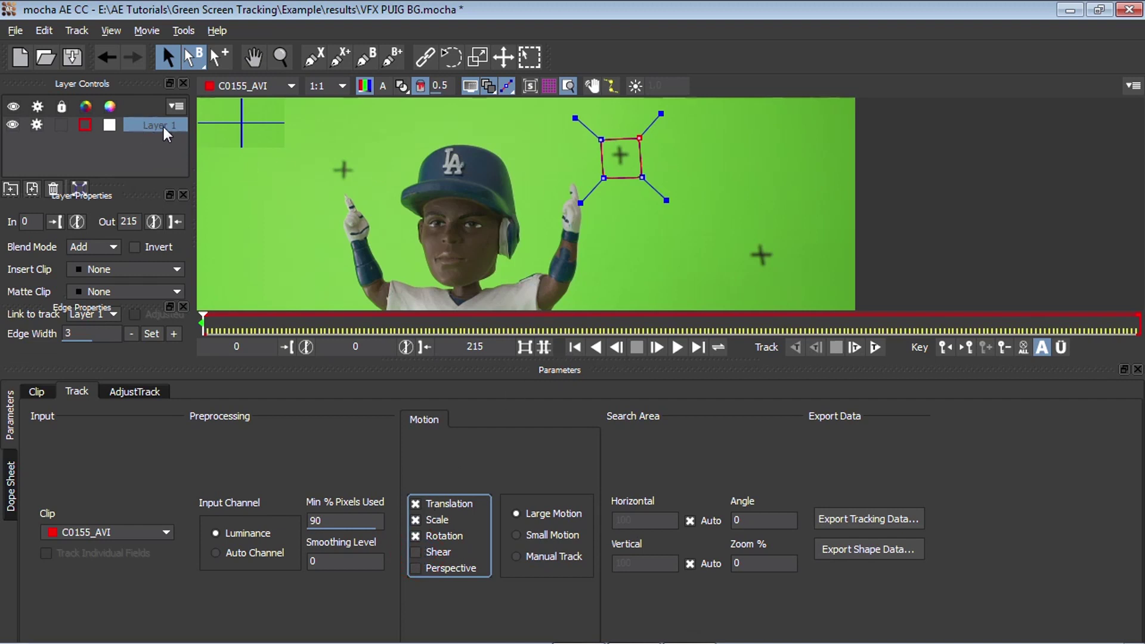
{"action": "left_click", "coordinate": [314, 56]}
{"action": "key", "text": "t"}
{"action": "left_click", "coordinate": [773, 241]}
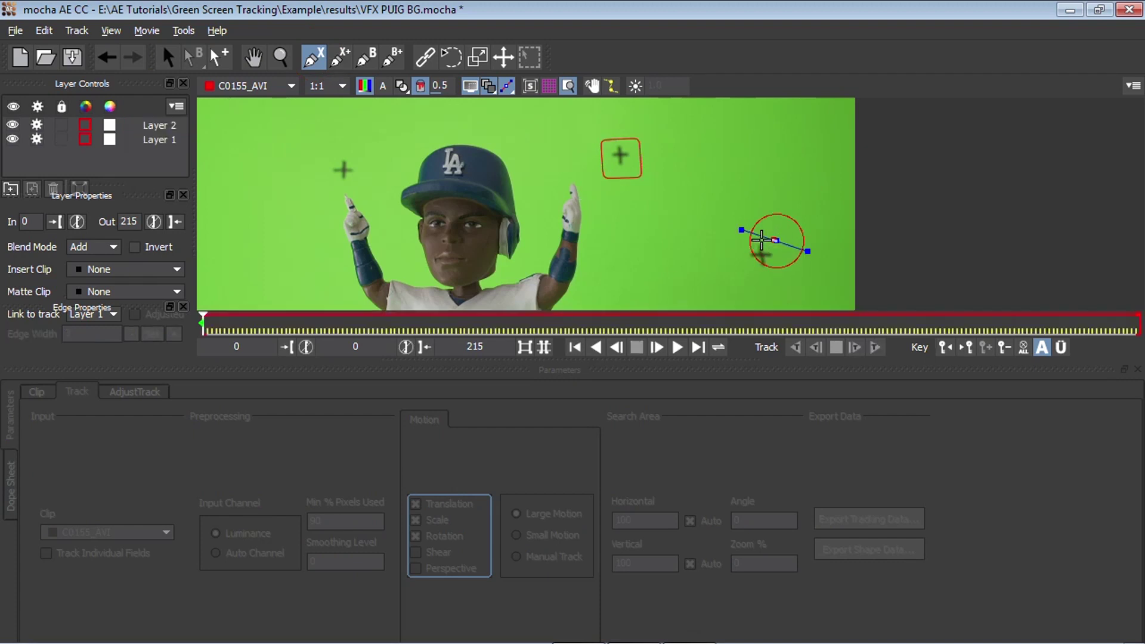
{"action": "left_click", "coordinate": [738, 241]}
{"action": "left_click", "coordinate": [741, 276]}
{"action": "left_click", "coordinate": [755, 276]}
{"action": "left_click", "coordinate": [781, 273]}
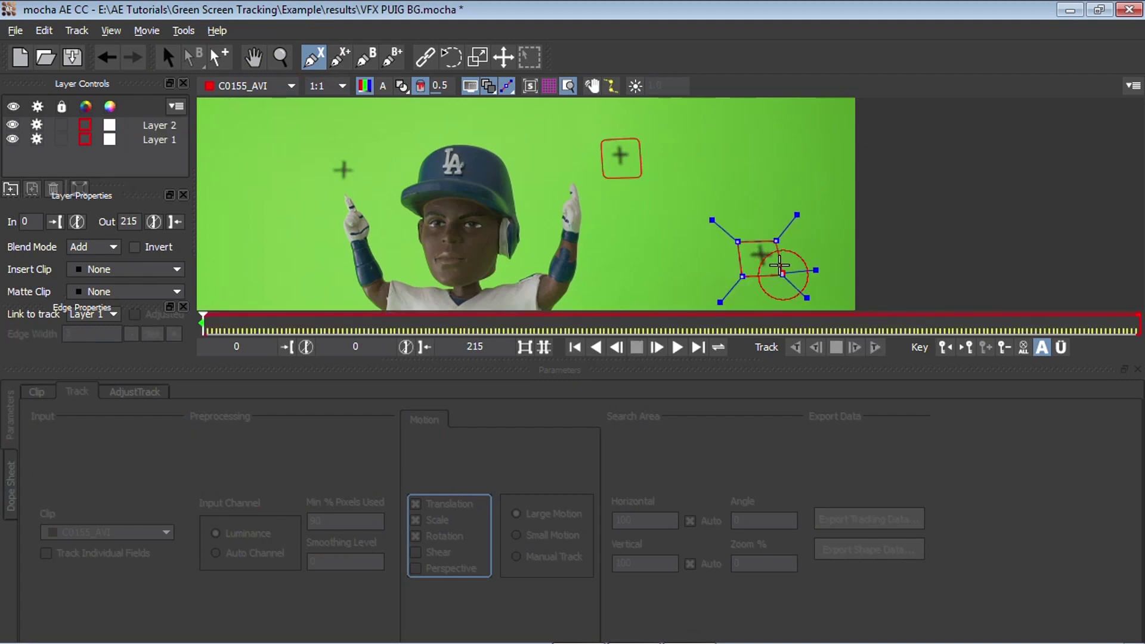
{"action": "right_click", "coordinate": [768, 251]}
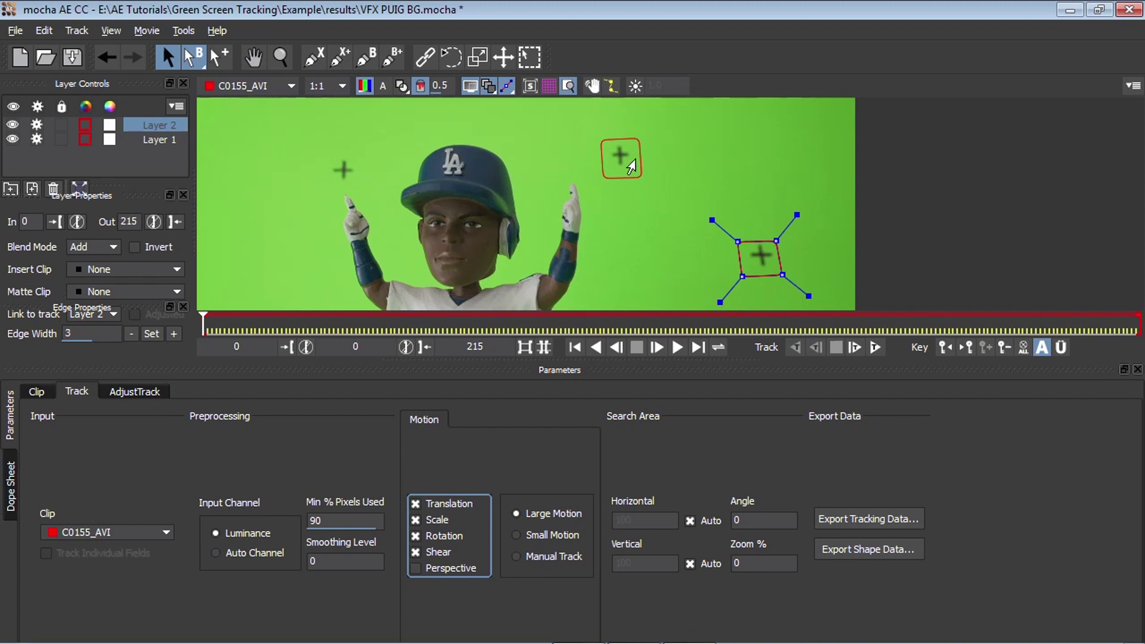
Delete Layer 2 and reselect Layer 1
{"action": "left_click", "coordinate": [141, 123]}
{"action": "left_click", "coordinate": [53, 188]}
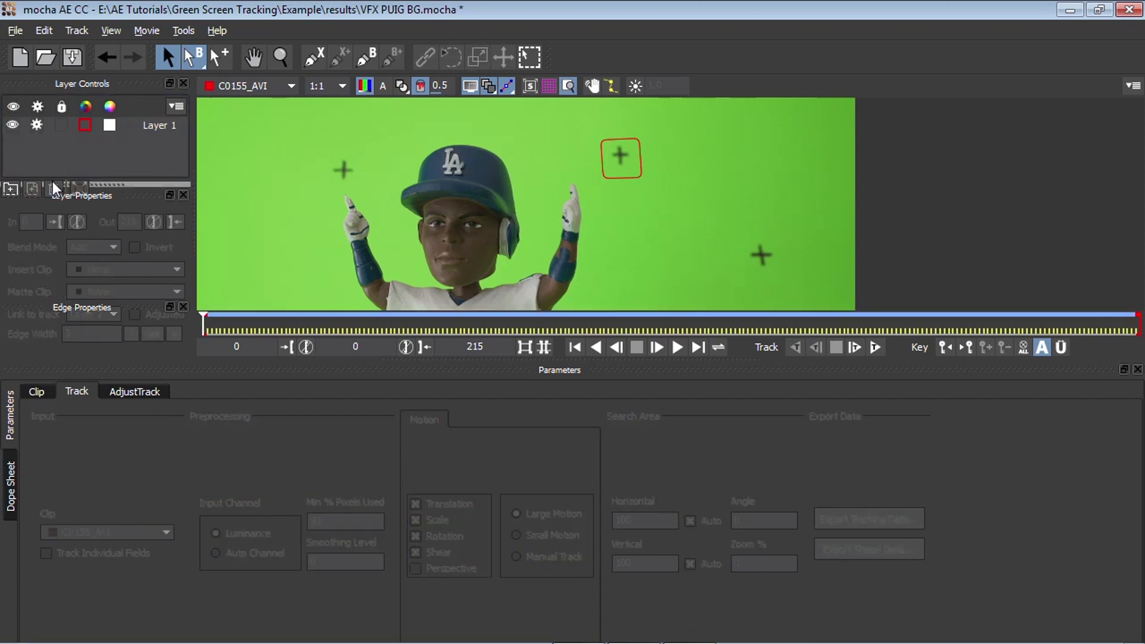
{"action": "left_click", "coordinate": [159, 124]}
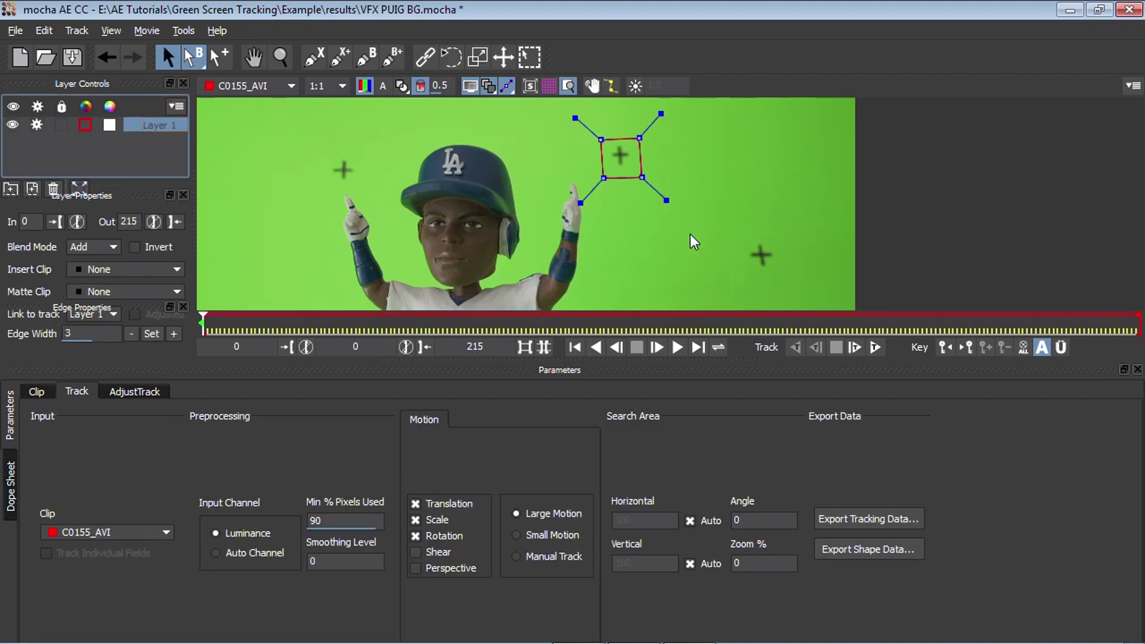
Add an X-Spline quad around the right cross marker to Layer 1
{"action": "left_click_drag", "start_coordinate": [700, 248], "coordinate": [666, 228]}
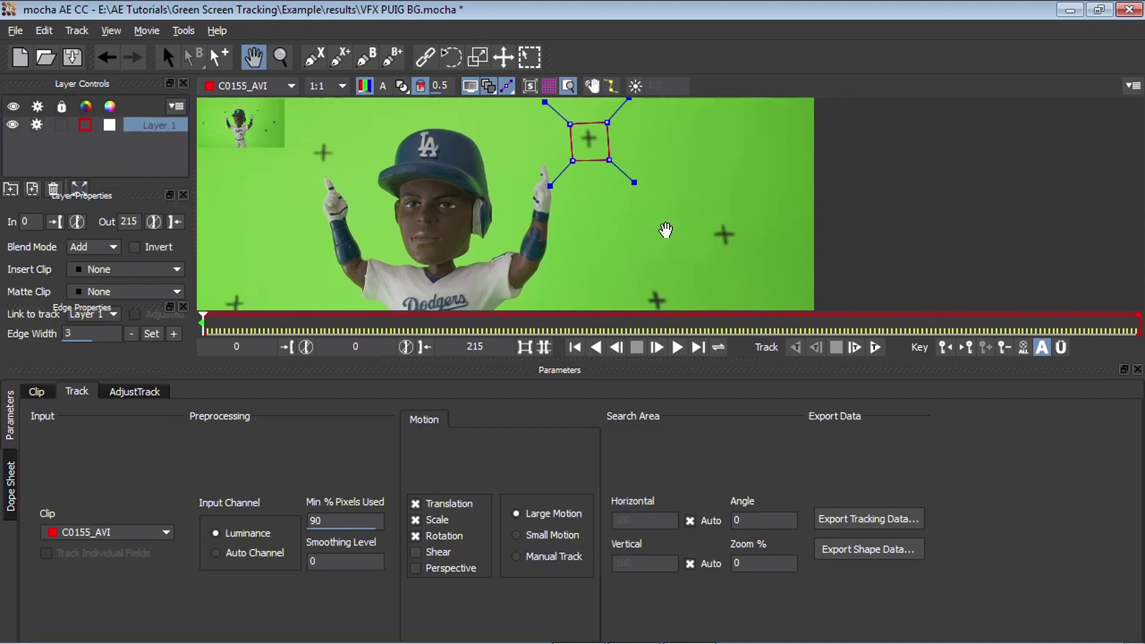
{"action": "left_click", "coordinate": [342, 59]}
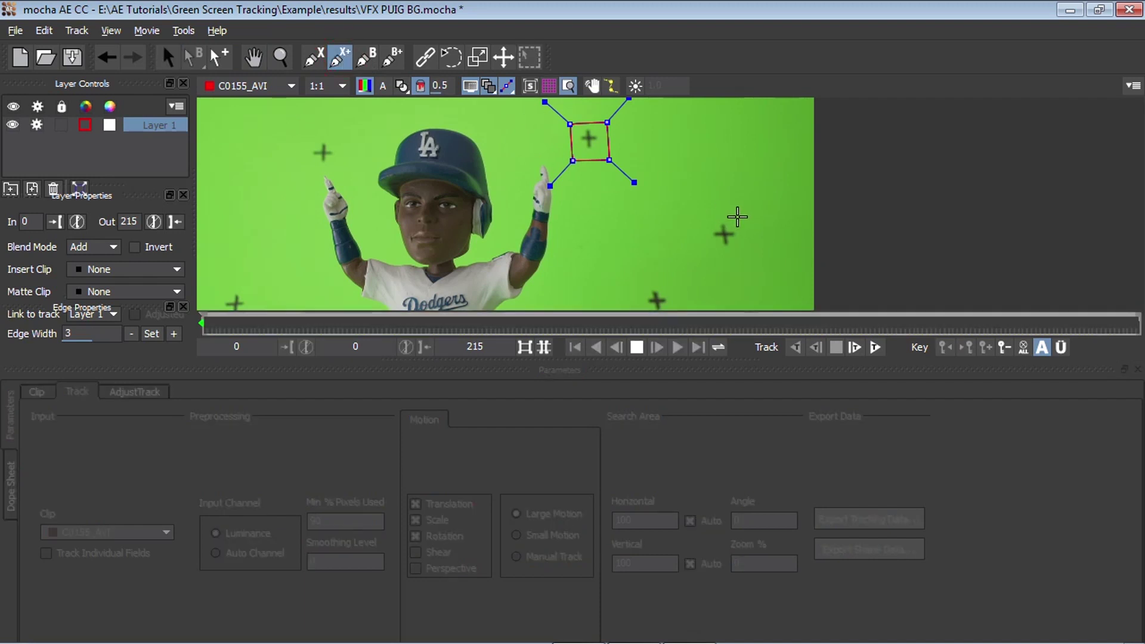
{"action": "left_click", "coordinate": [737, 217]}
{"action": "left_click", "coordinate": [702, 218]}
{"action": "left_click", "coordinate": [706, 254]}
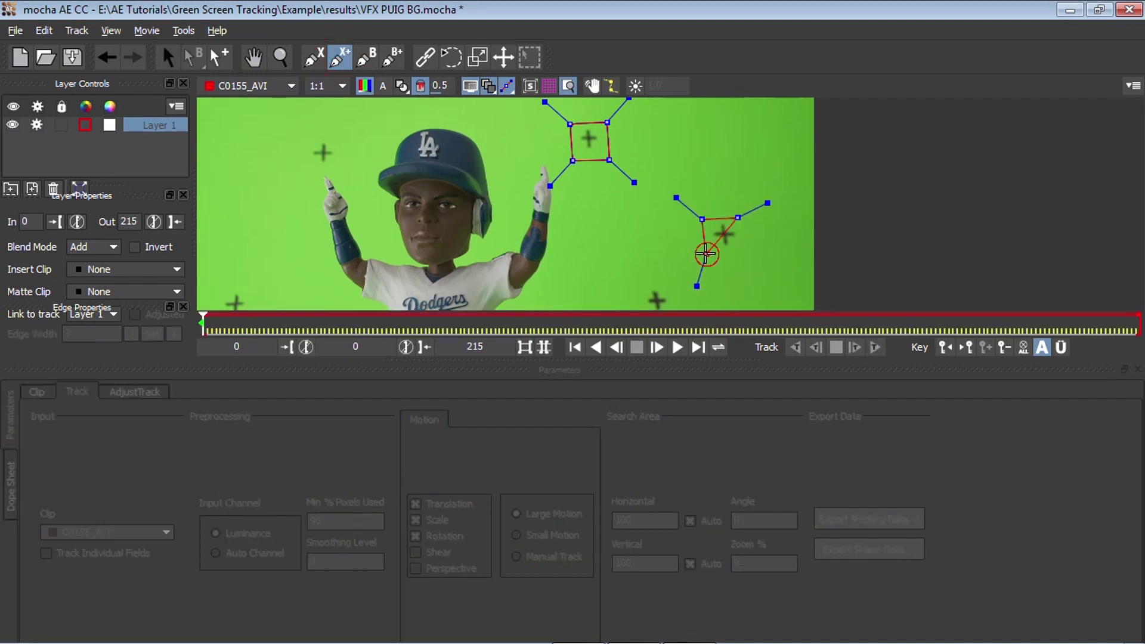
{"action": "left_click", "coordinate": [746, 254]}
{"action": "left_click", "coordinate": [739, 219]}
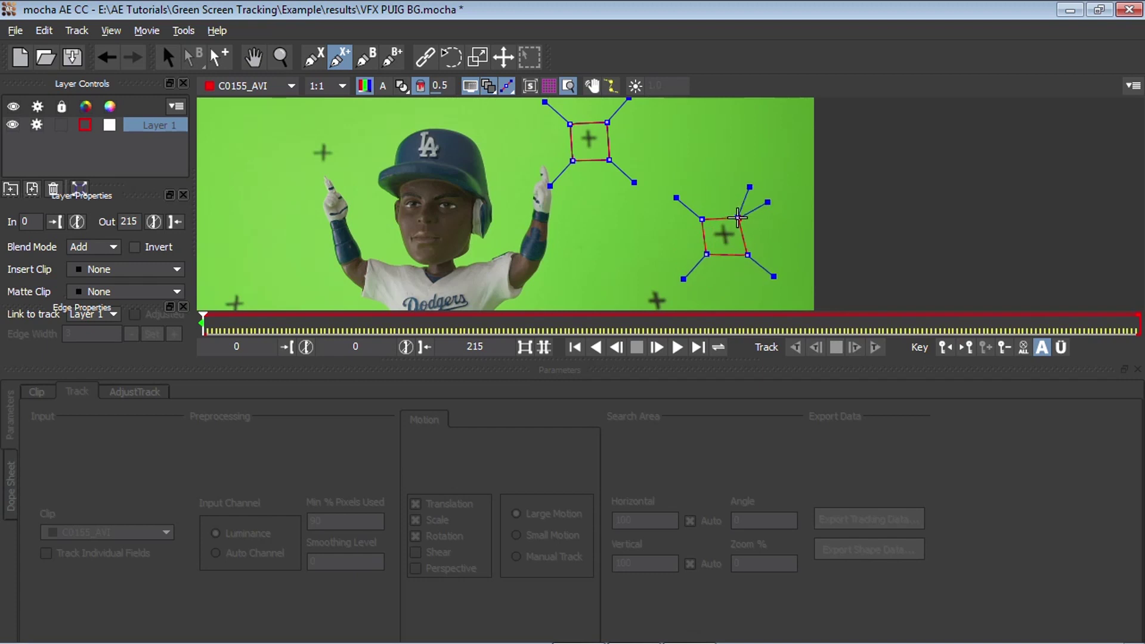
Add a second shape around the lower cross marker to Layer 1
{"action": "key", "text": "s"}
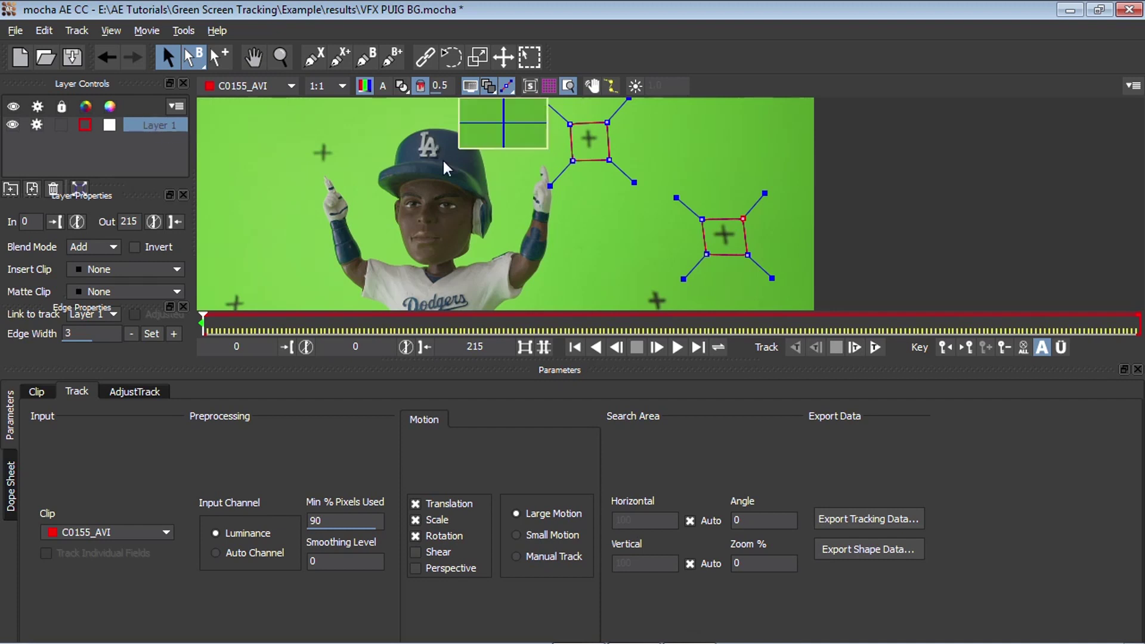
{"action": "scroll", "coordinate": [639, 254], "scroll_direction": "down", "scroll_amount": 1}
{"action": "key", "text": "x"}
{"action": "left_click_drag", "start_coordinate": [640, 253], "coordinate": [684, 237]}
{"action": "left_click", "coordinate": [339, 57]}
{"action": "right_click", "coordinate": [684, 237]}
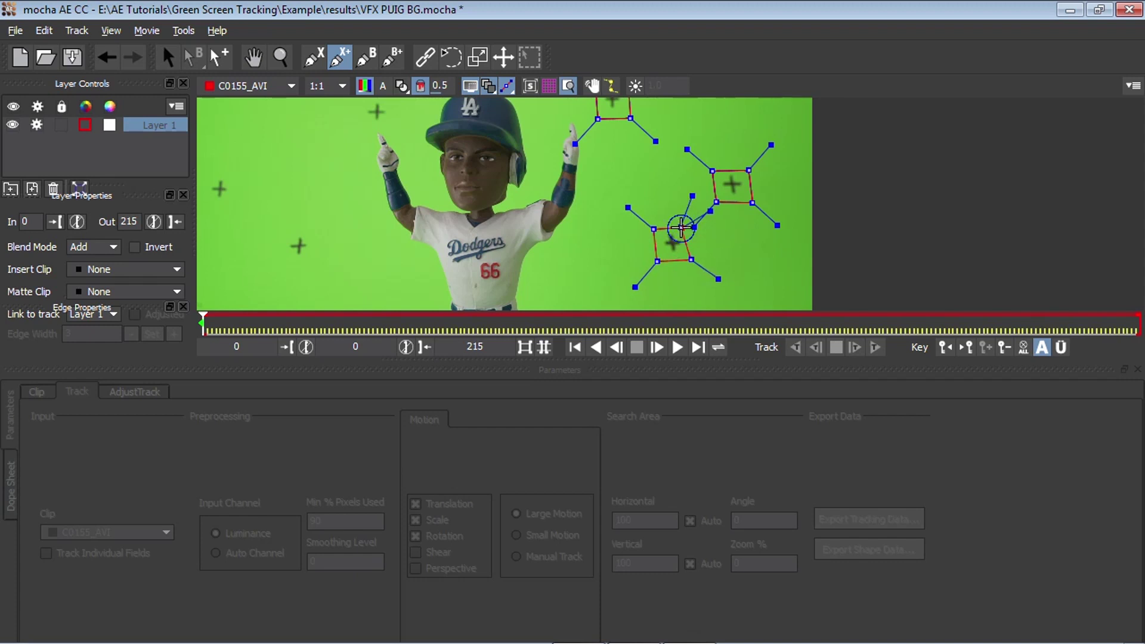
Outline the left cross marker in Layer 1, then start tracking forward
{"action": "left_click", "coordinate": [340, 57]}
{"action": "left_click", "coordinate": [319, 231]}
{"action": "left_click", "coordinate": [282, 262]}
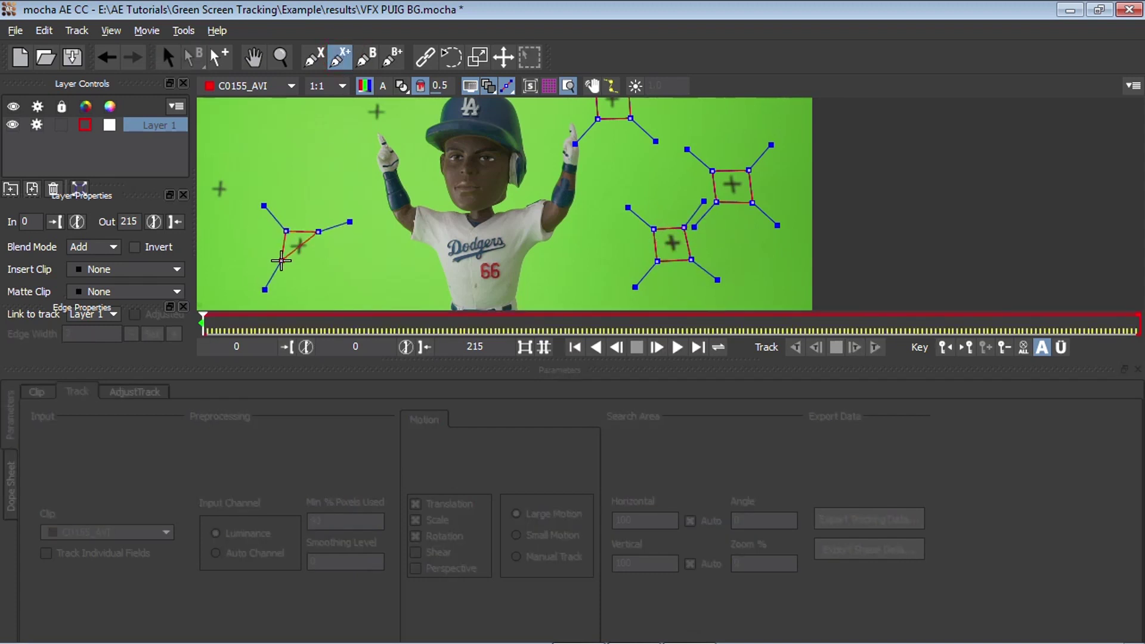
{"action": "left_click", "coordinate": [317, 262]}
{"action": "left_click", "coordinate": [320, 233]}
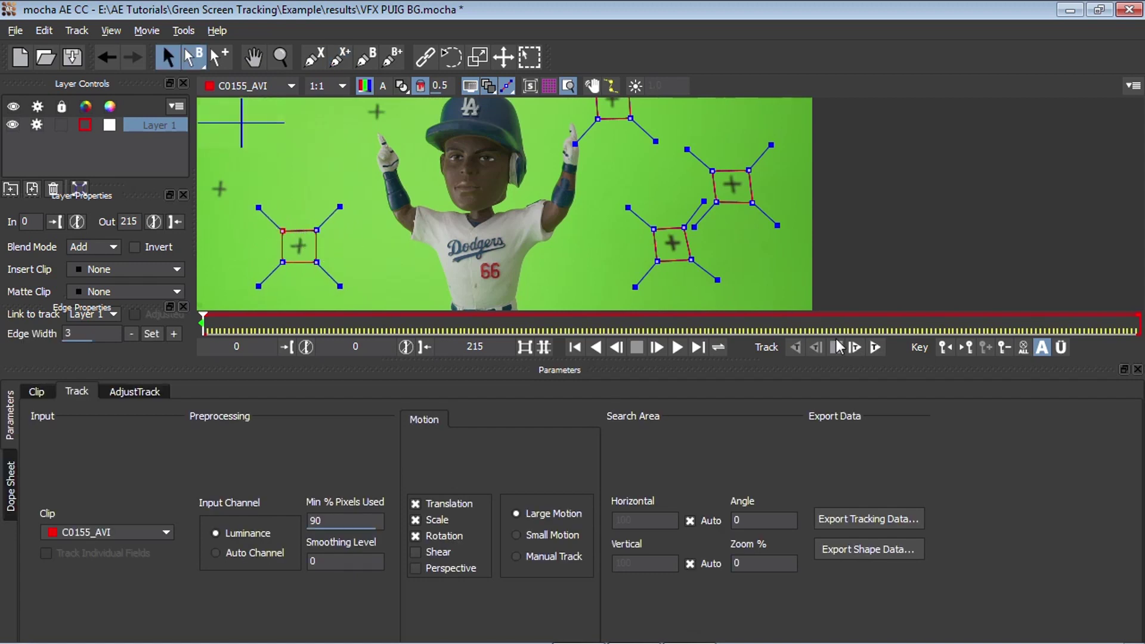
{"action": "left_click", "coordinate": [875, 348]}
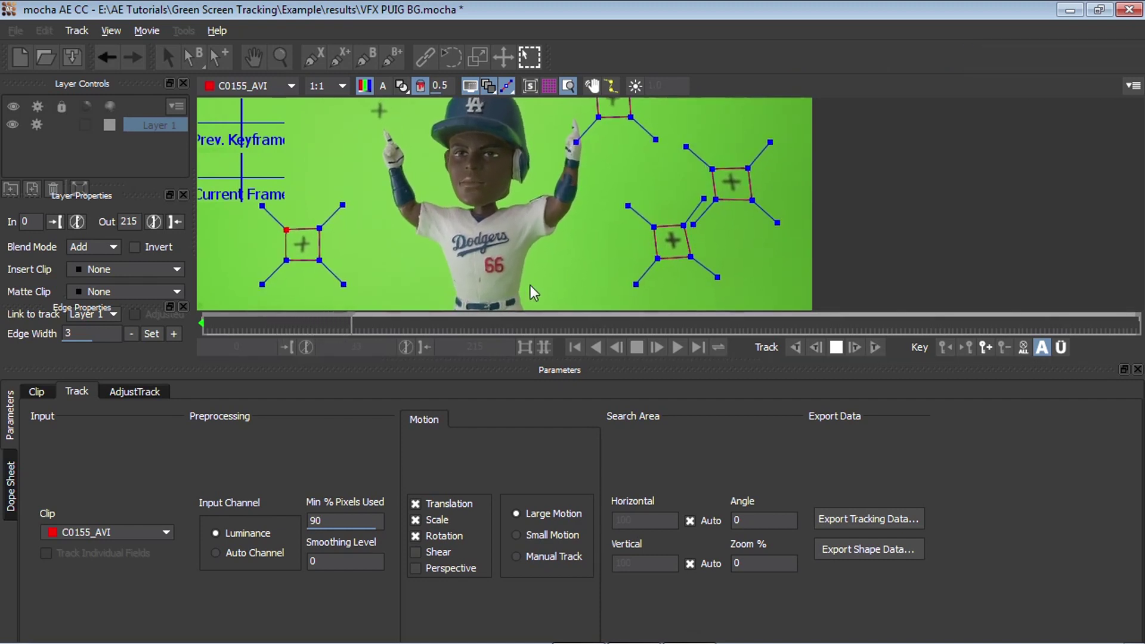
Finish the forward track of Layer 1 through frame 215
{"action": "key", "text": "Escape"}
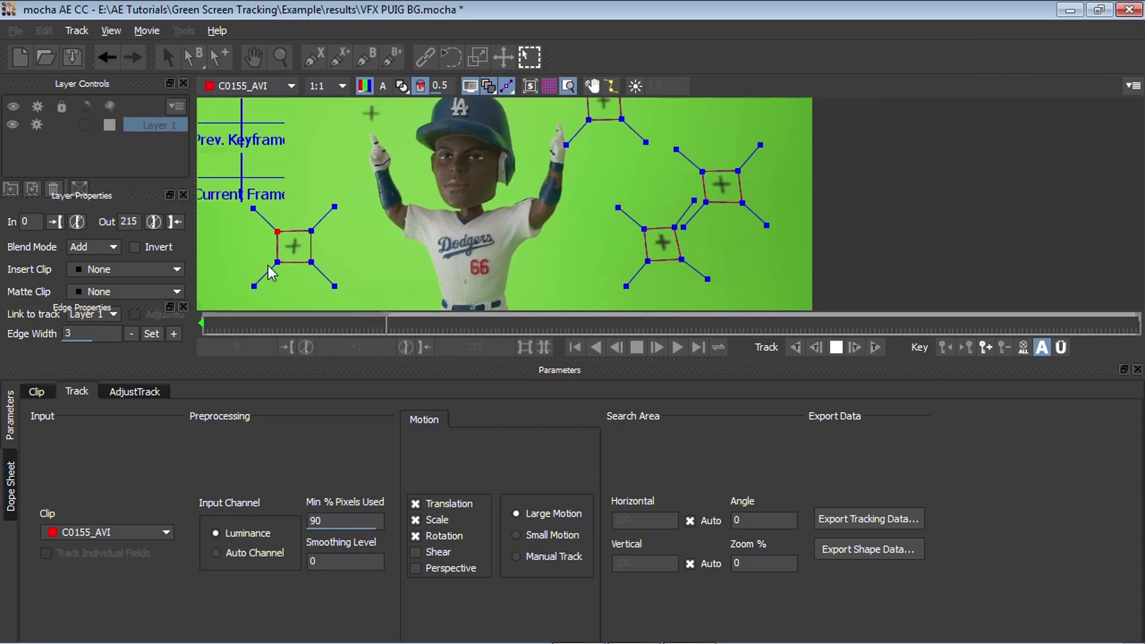
{"action": "key", "text": "ctrl+t"}
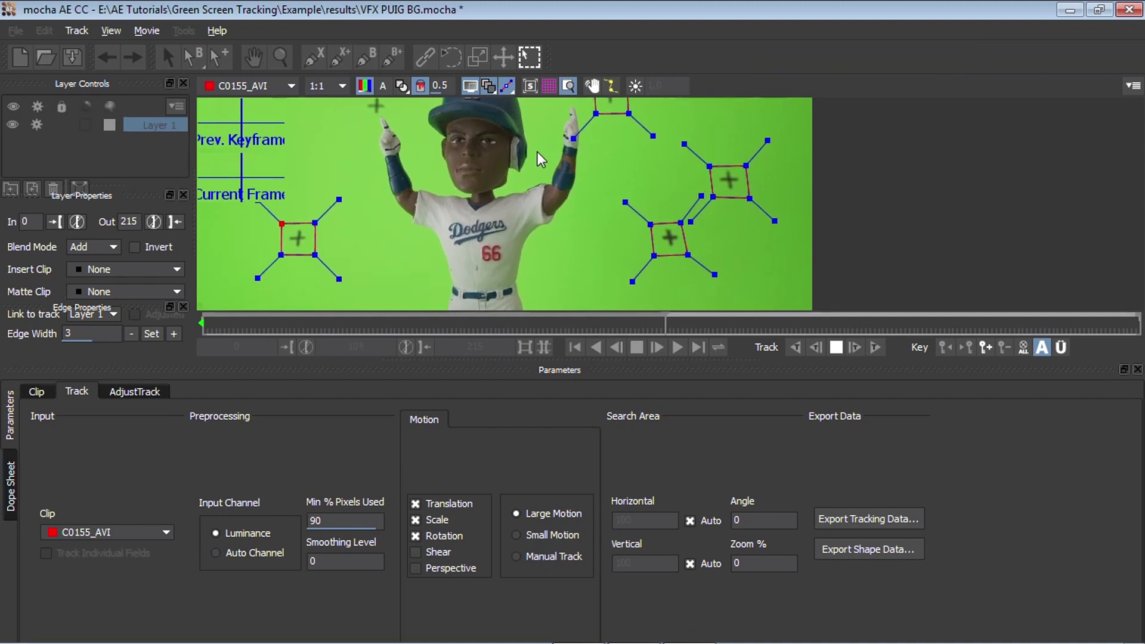
{"action": "key", "text": "Escape"}
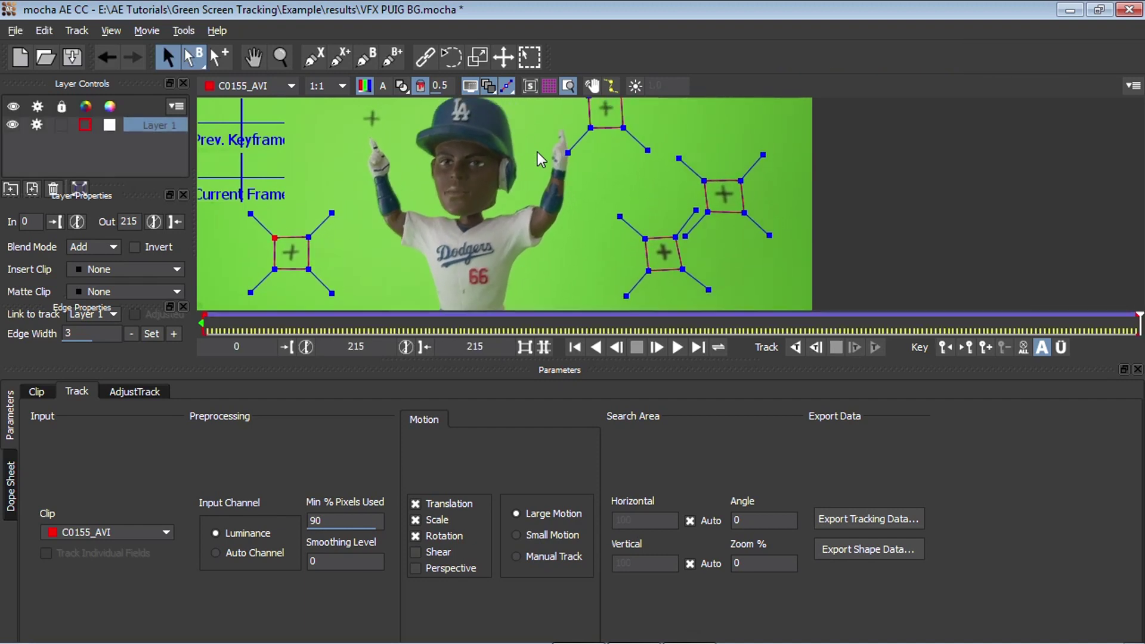
Copy Layer 1's tracking data to the clipboard as After Effects Transform Data
{"action": "left_click", "coordinate": [879, 512]}
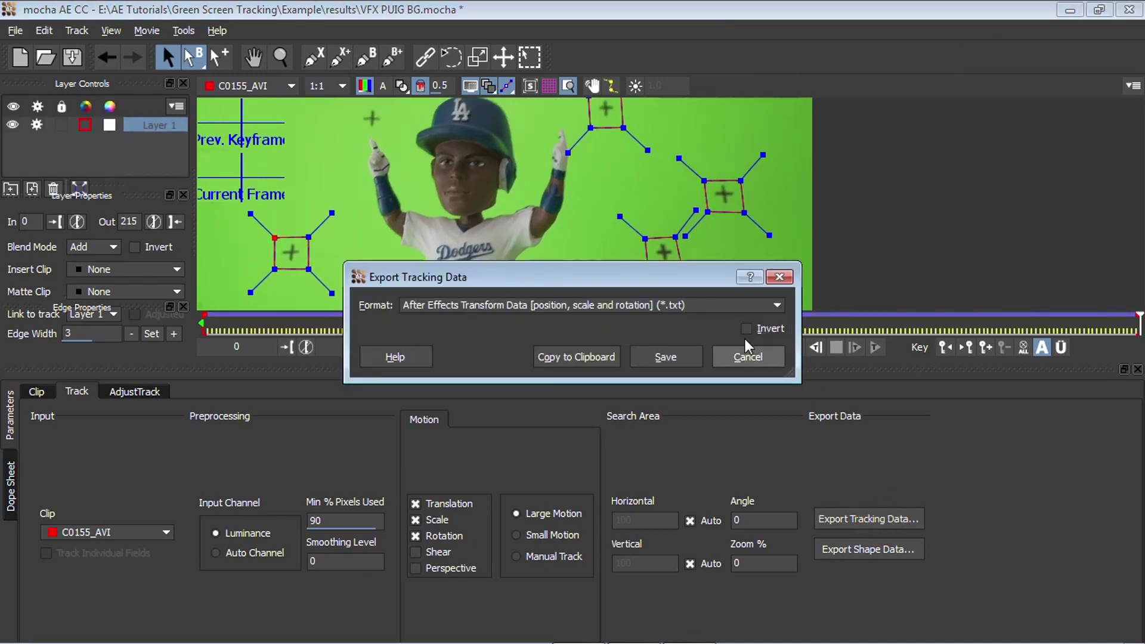
{"action": "left_click", "coordinate": [593, 303]}
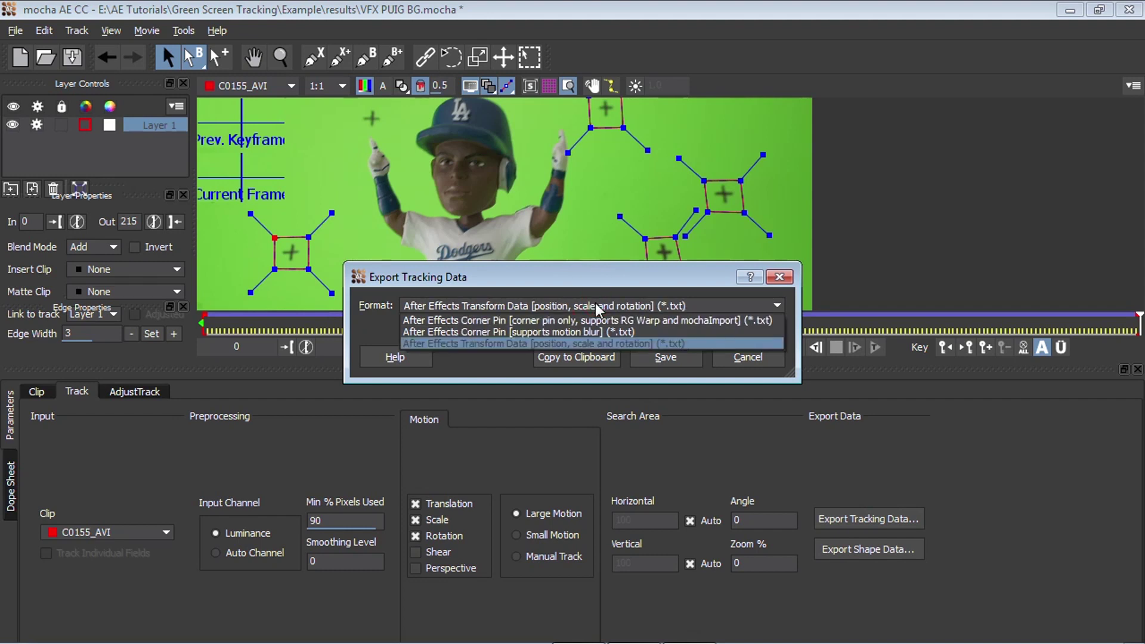
{"action": "left_click", "coordinate": [495, 343]}
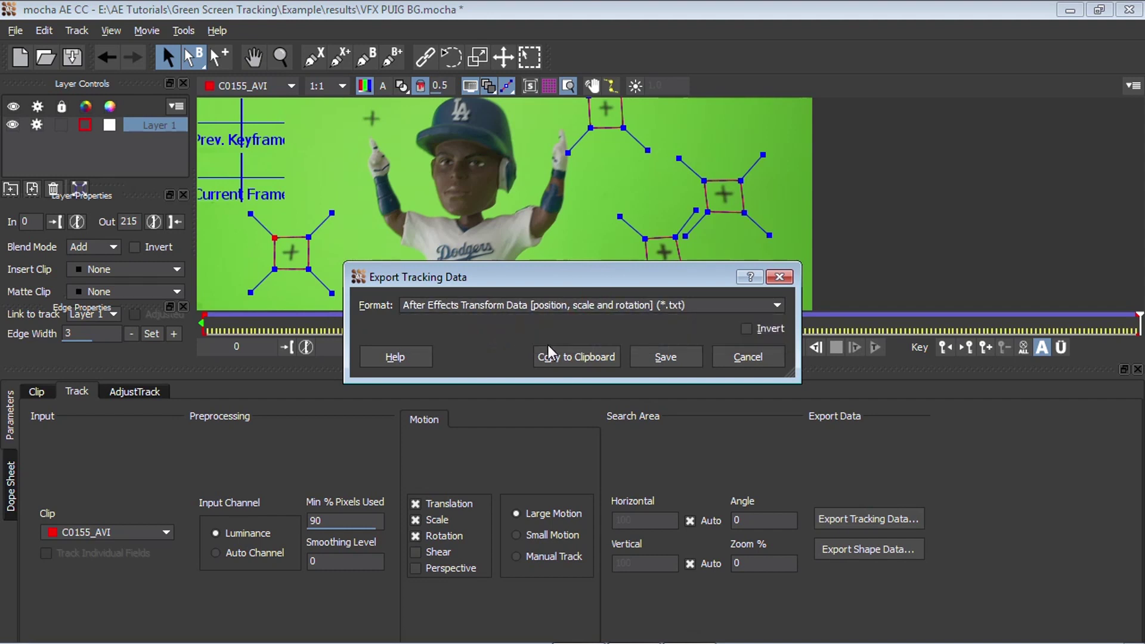
{"action": "left_click", "coordinate": [571, 356]}
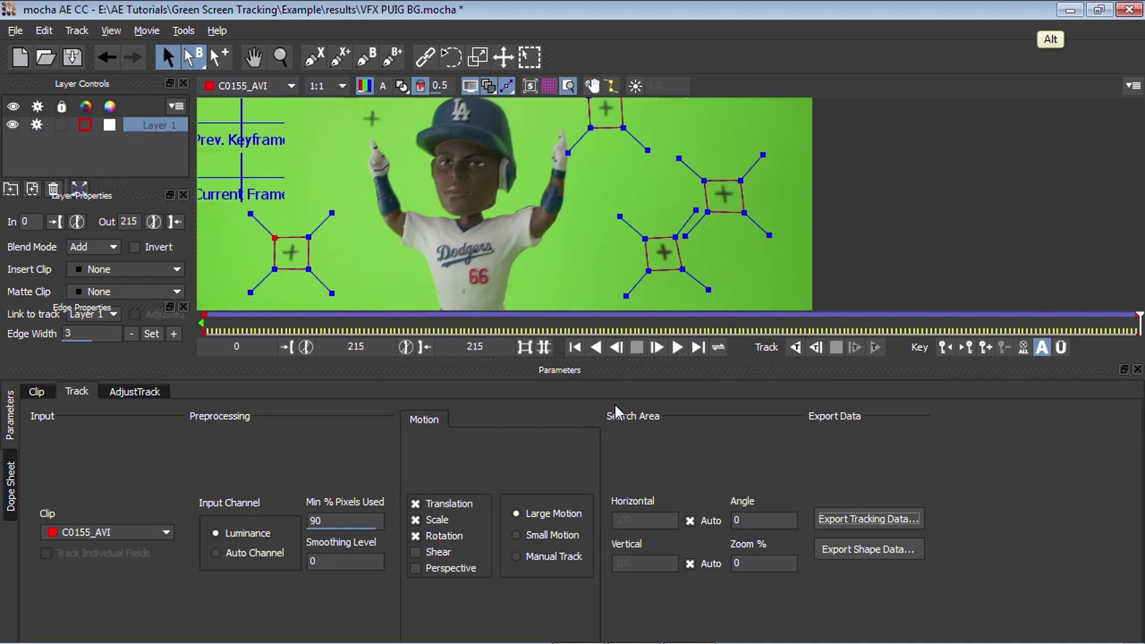
{"action": "key", "text": "alt+Tab"}
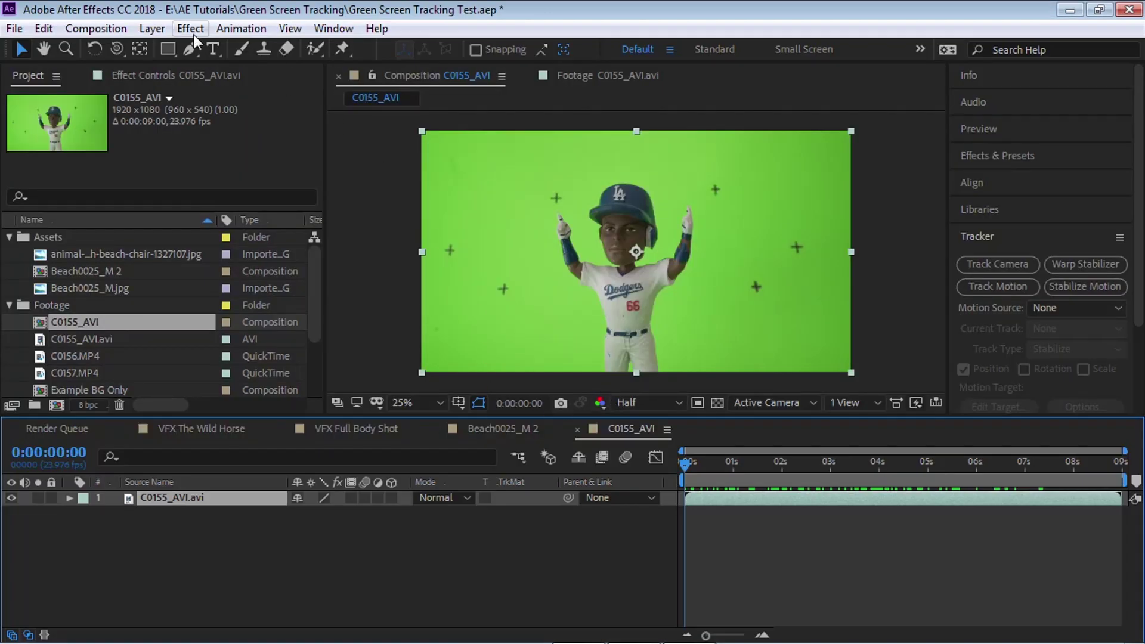
Create a new null object layer named Tracker
{"action": "left_click", "coordinate": [151, 28]}
{"action": "mouse_move", "coordinate": [417, 31]}
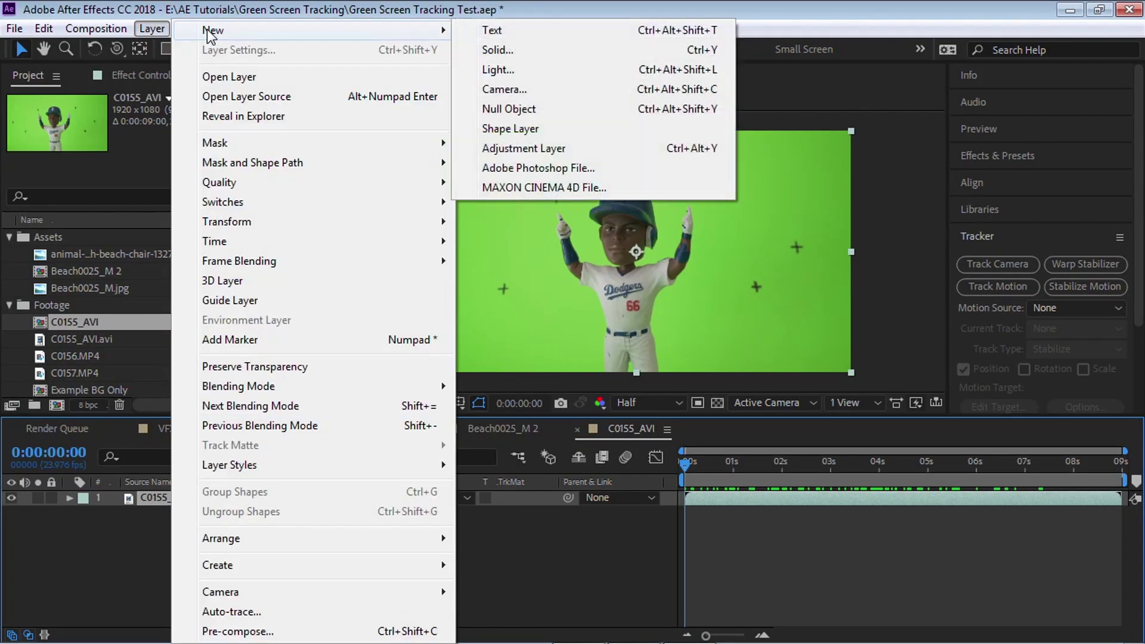
{"action": "left_click", "coordinate": [511, 109]}
{"action": "key", "text": "Return"}
{"action": "type", "text": "T"}
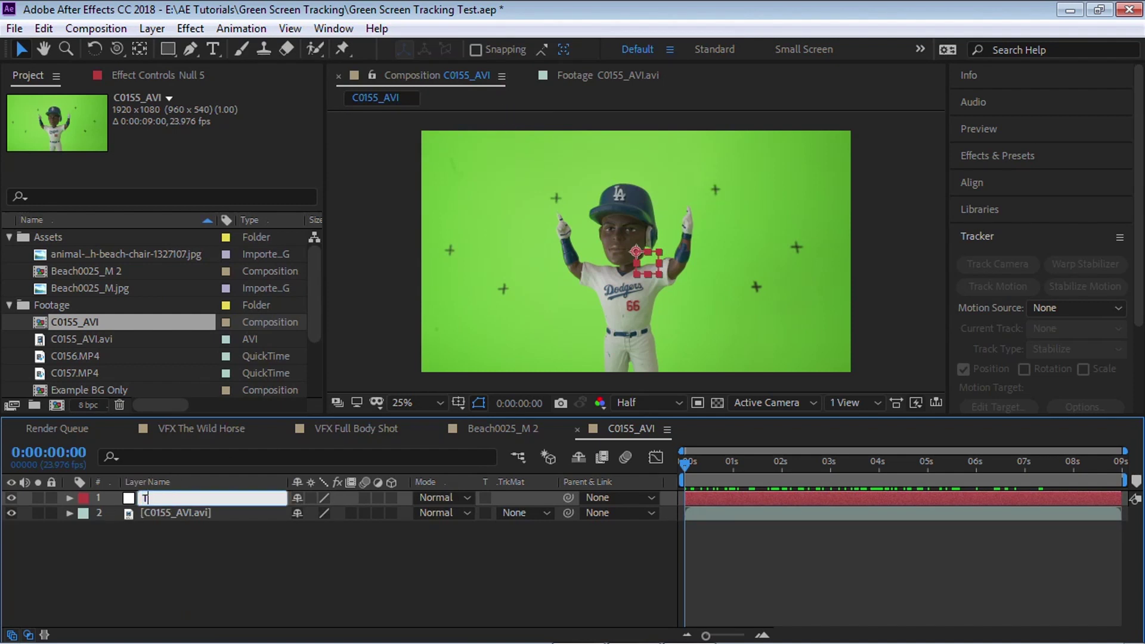
{"action": "type", "text": "racker"}
{"action": "key", "text": "Return"}
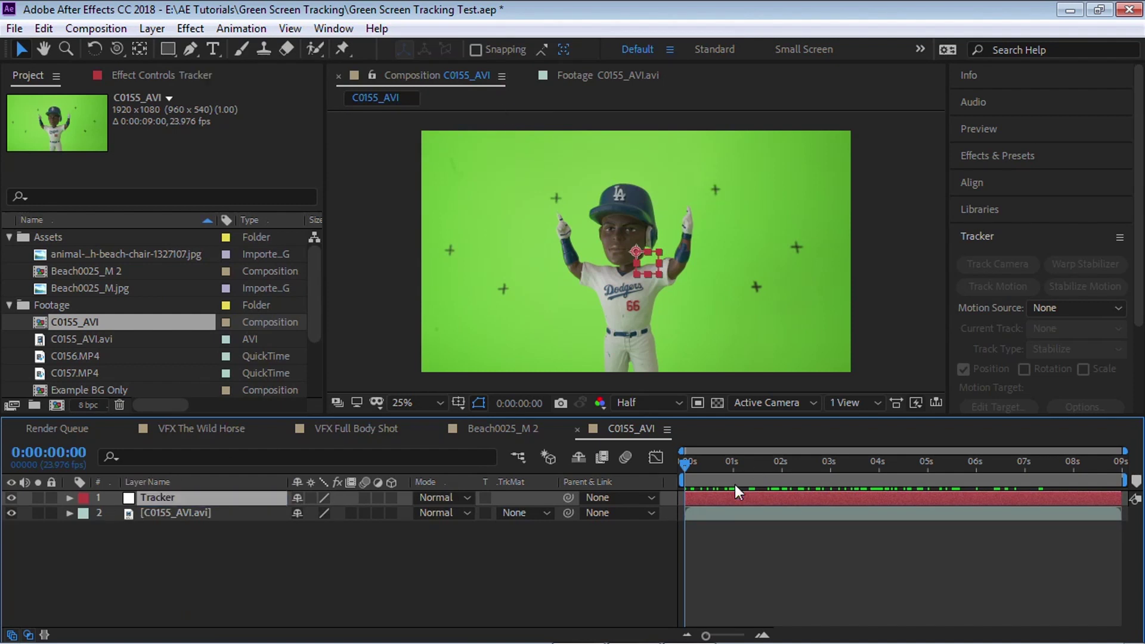
Paste the mocha Position, Scale and Rotation keyframes onto Tracker starting at frame 0
{"action": "left_click_drag", "start_coordinate": [715, 462], "coordinate": [800, 484]}
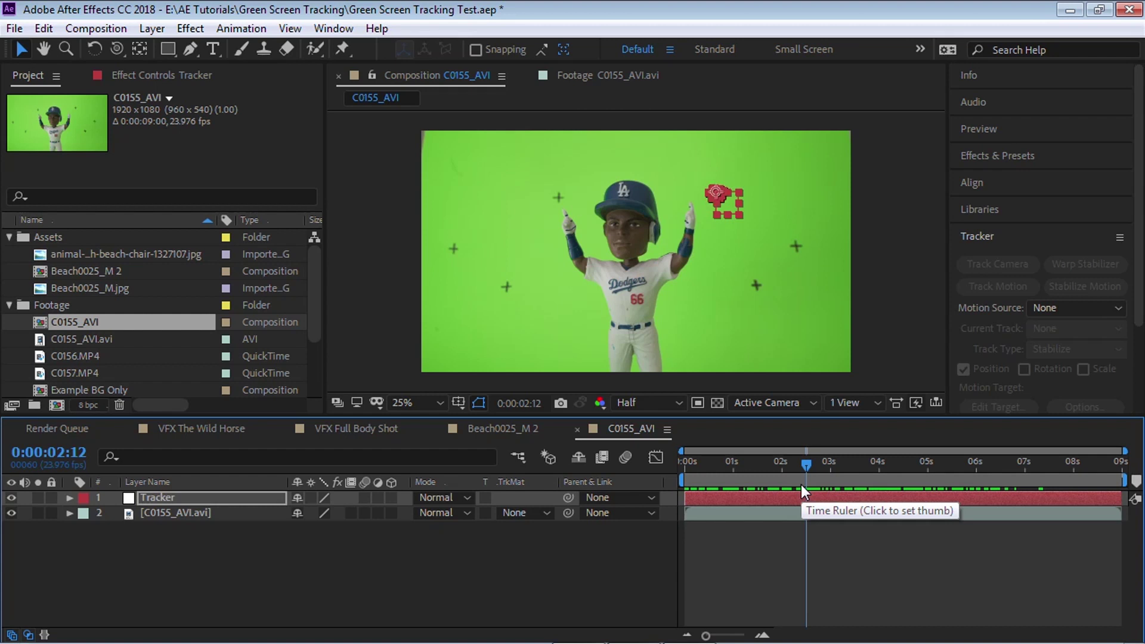
{"action": "key", "text": "u"}
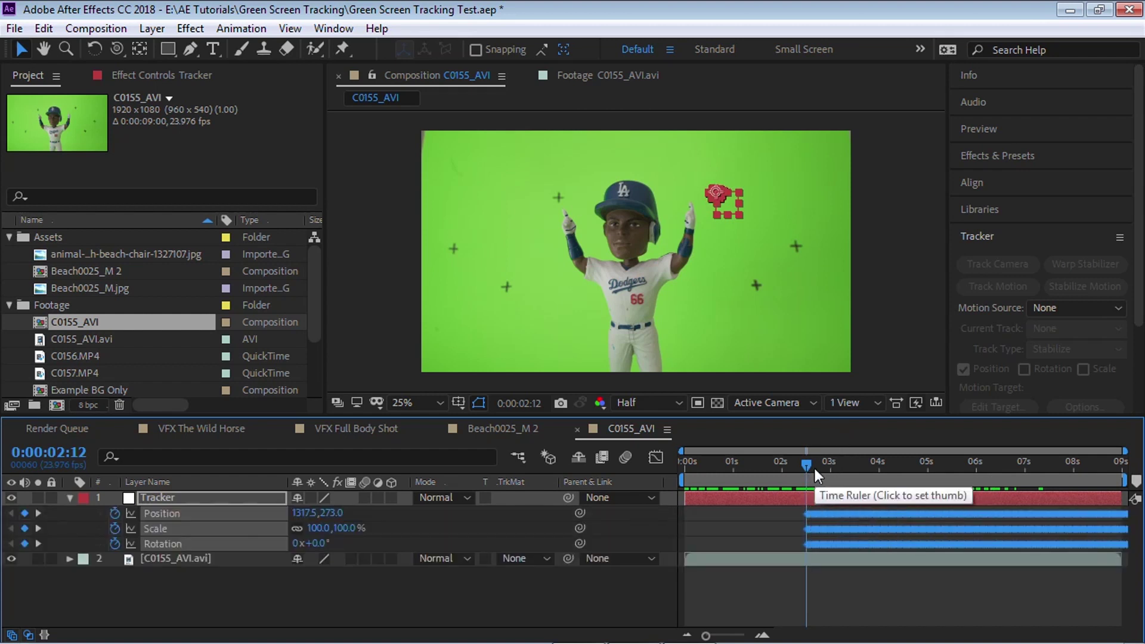
{"action": "left_click_drag", "start_coordinate": [807, 467], "coordinate": [773, 465]}
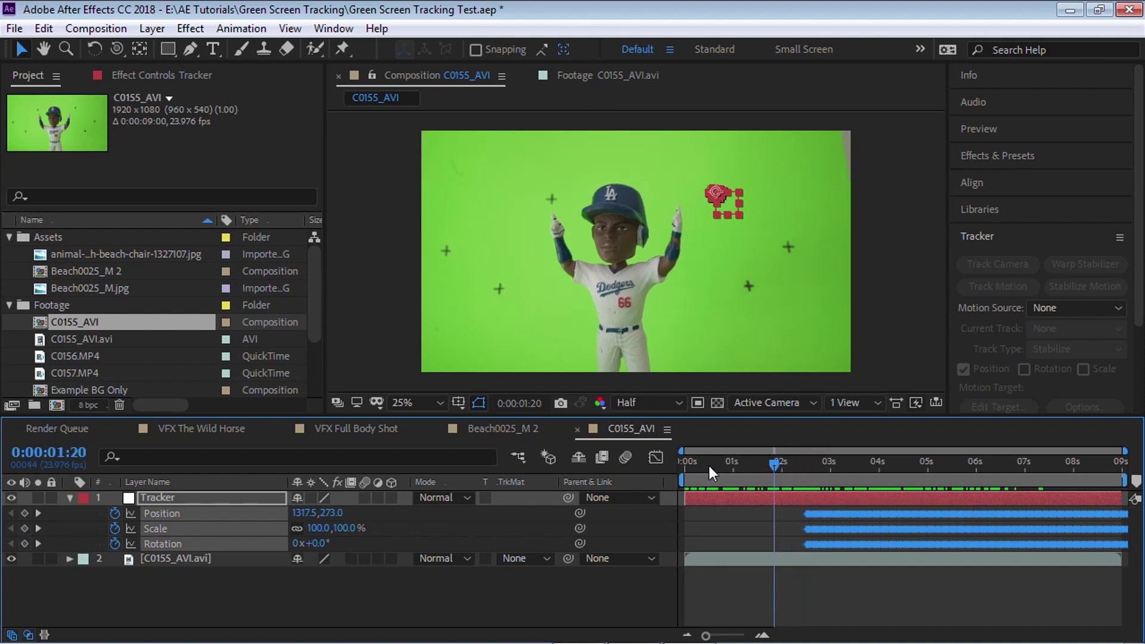
{"action": "key", "text": "Home"}
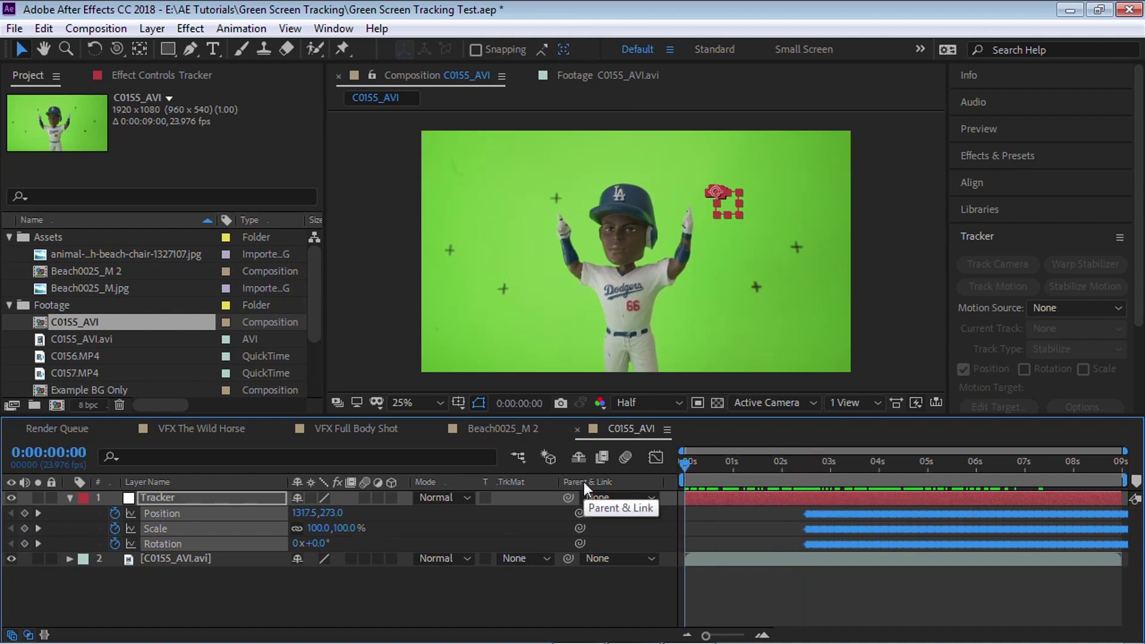
{"action": "key", "text": "ctrl+z"}
{"action": "left_click", "coordinate": [958, 462]}
{"action": "left_click_drag", "start_coordinate": [1018, 456], "coordinate": [452, 545]}
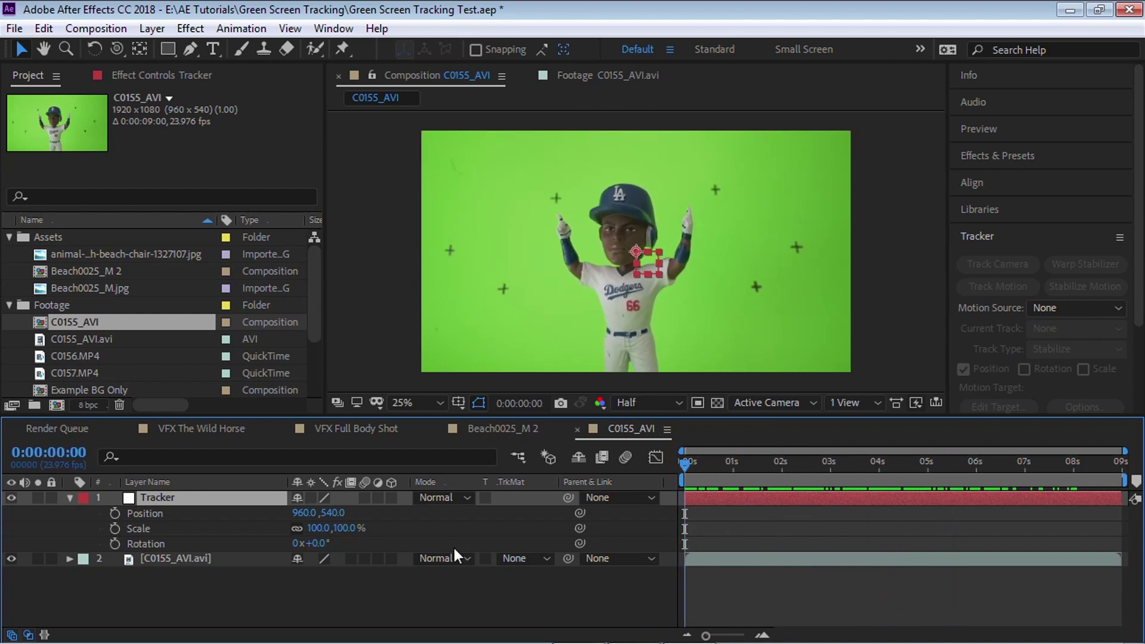
{"action": "key", "text": "ctrl+shift+z"}
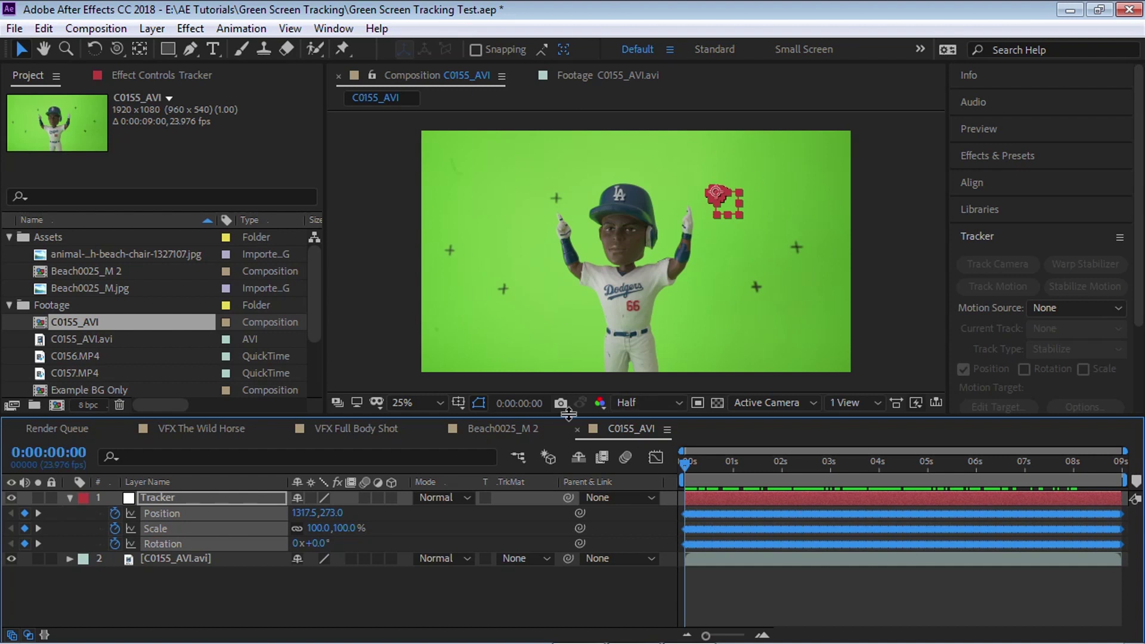
{"action": "left_click", "coordinate": [197, 558]}
Copy PUIG's Keylight, Advanced Spill Suppressor and Refine Hard Matte effects onto C0155_AVI.avi
{"action": "left_click", "coordinate": [228, 428]}
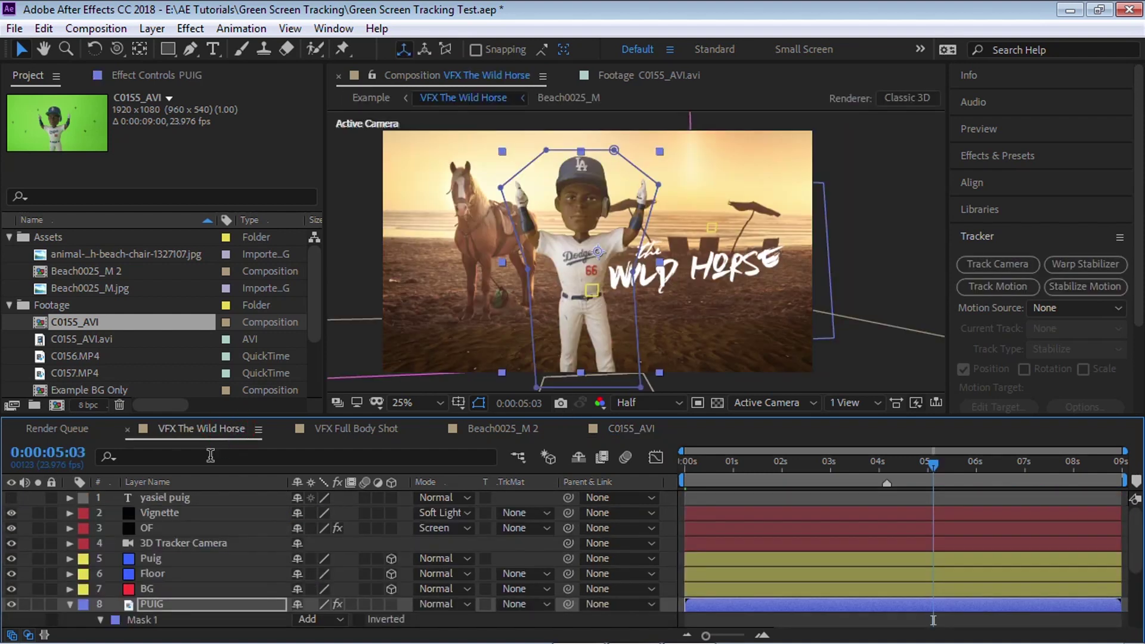
{"action": "left_click", "coordinate": [137, 77]}
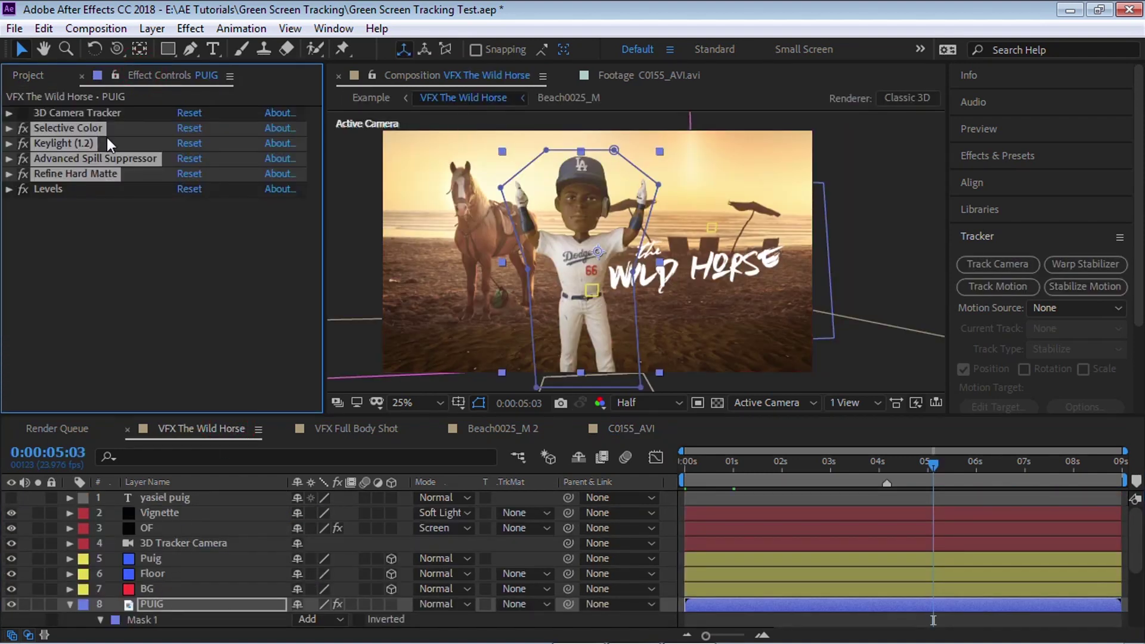
{"action": "left_click", "coordinate": [634, 430]}
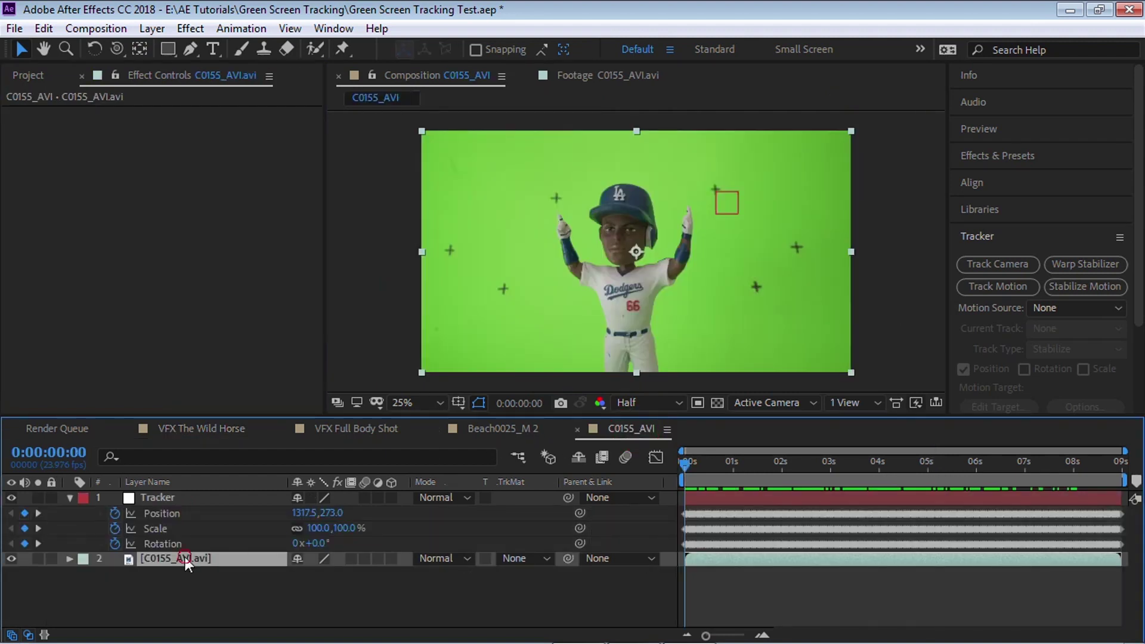
{"action": "key", "text": "ctrl+v"}
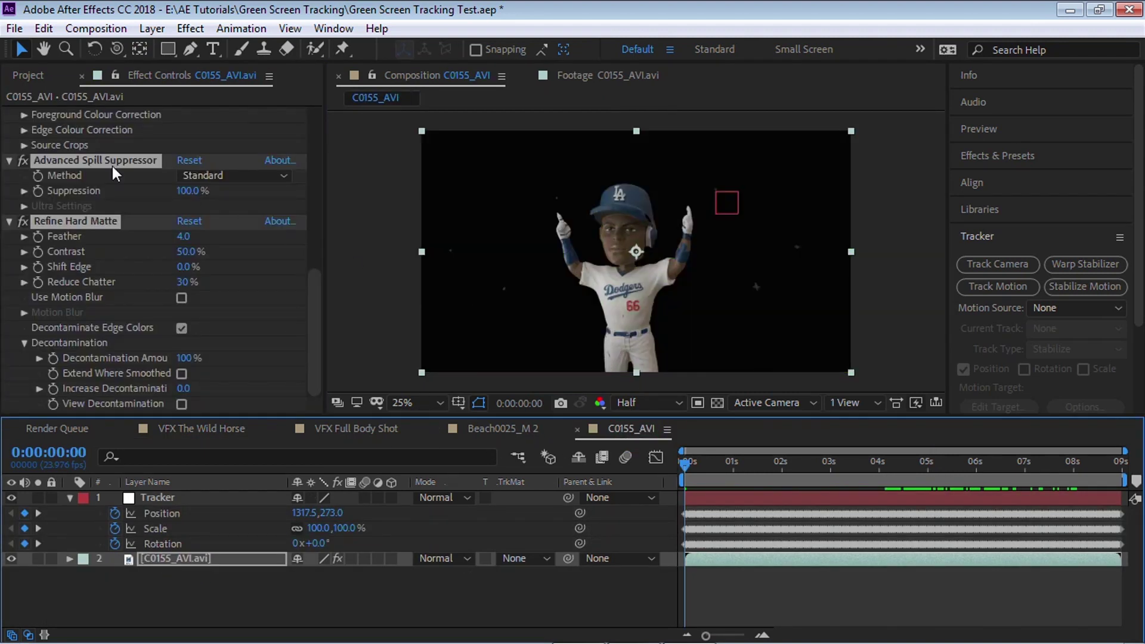
{"action": "left_click", "coordinate": [10, 160], "text": "ctrl"}
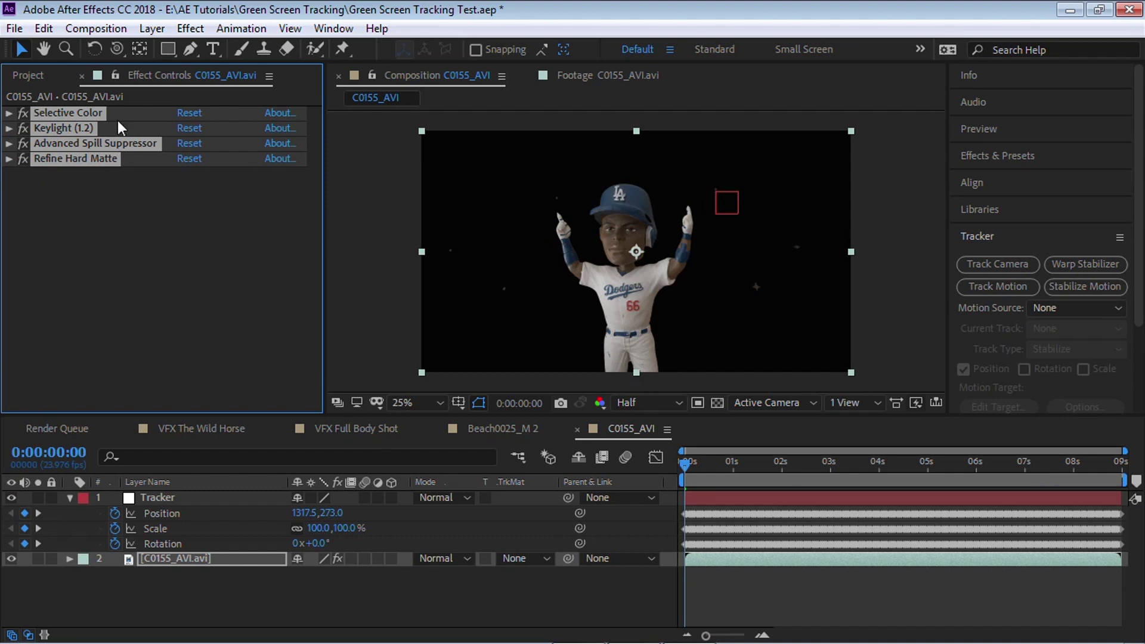
{"action": "left_click", "coordinate": [28, 75]}
Add the horse-beach image at 50% scale, positioned so the horse stands left of the figure
{"action": "left_click_drag", "start_coordinate": [143, 254], "coordinate": [250, 571]}
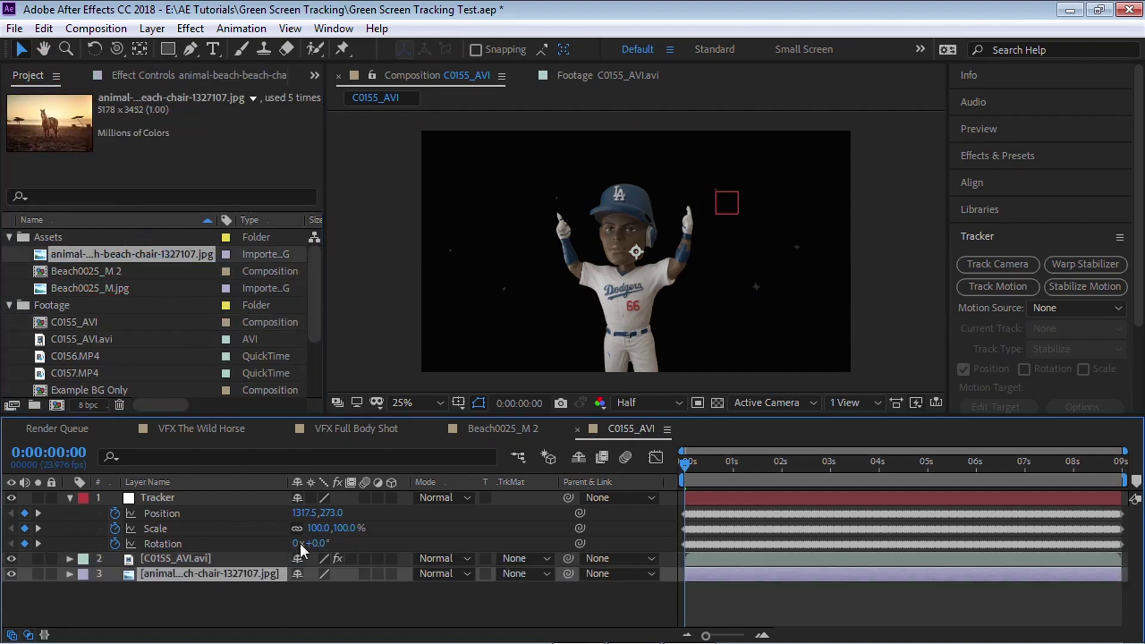
{"action": "key", "text": "s"}
{"action": "left_click", "coordinate": [319, 589]}
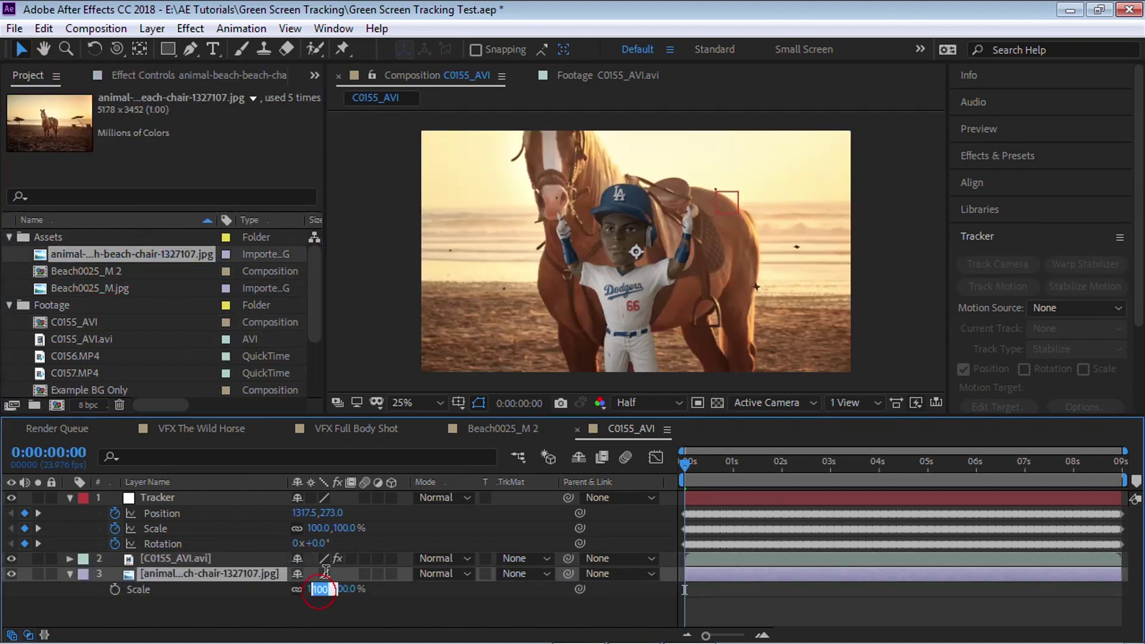
{"action": "type", "text": "50"}
{"action": "key", "text": "Return"}
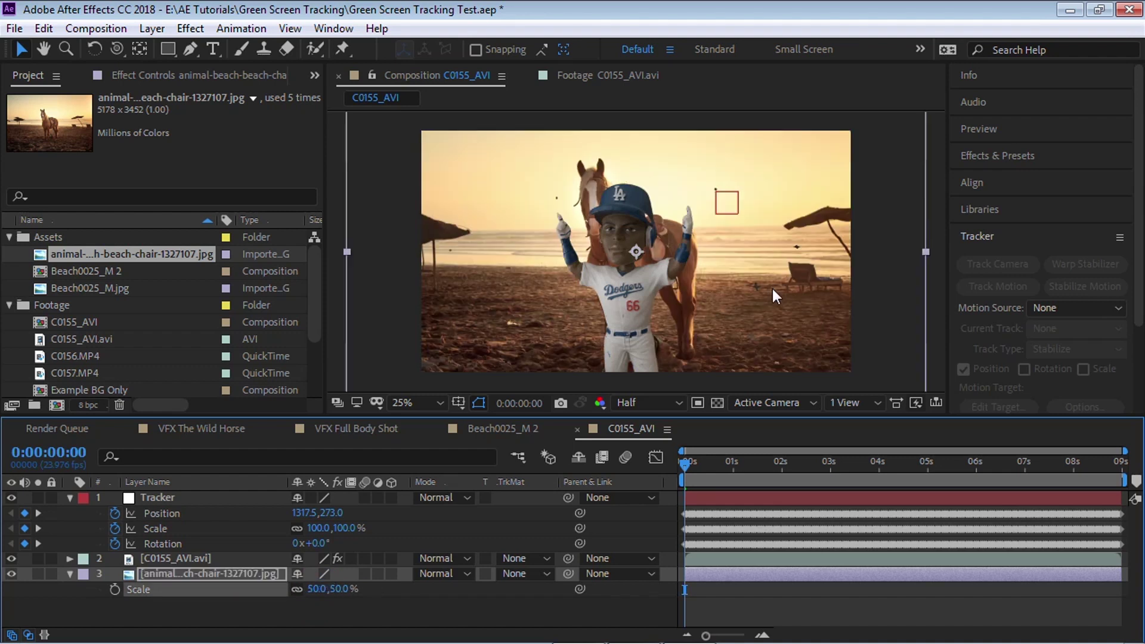
{"action": "left_click_drag", "start_coordinate": [771, 289], "coordinate": [703, 295]}
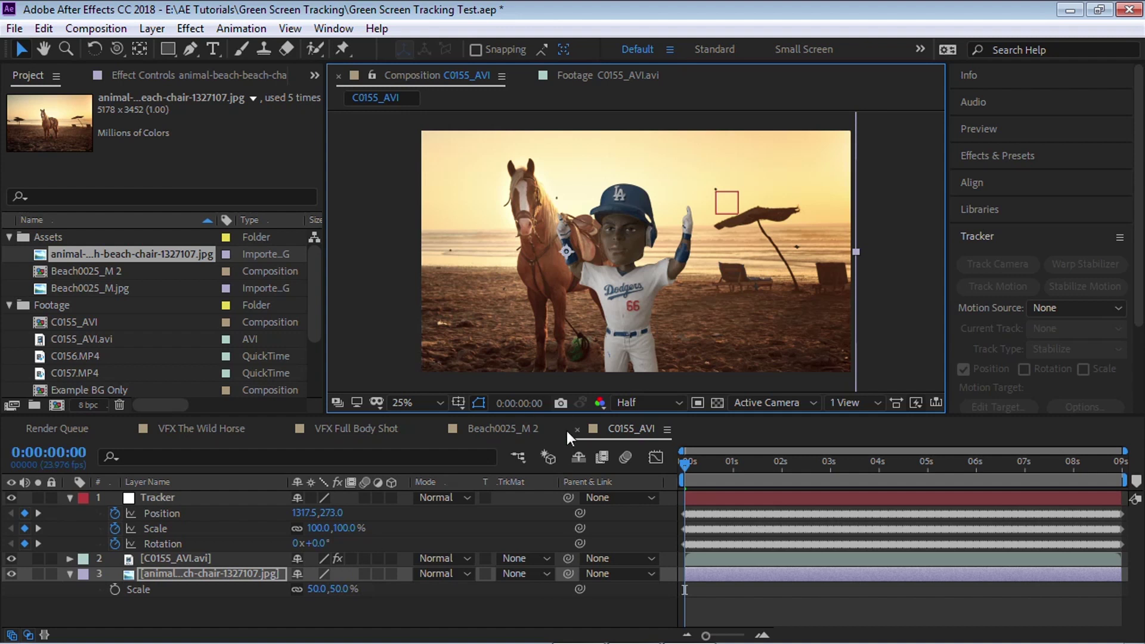
Rename the background layer BG, parent it to the Tracker null, and preview the composite
{"action": "left_click", "coordinate": [230, 574]}
{"action": "key", "text": "Return"}
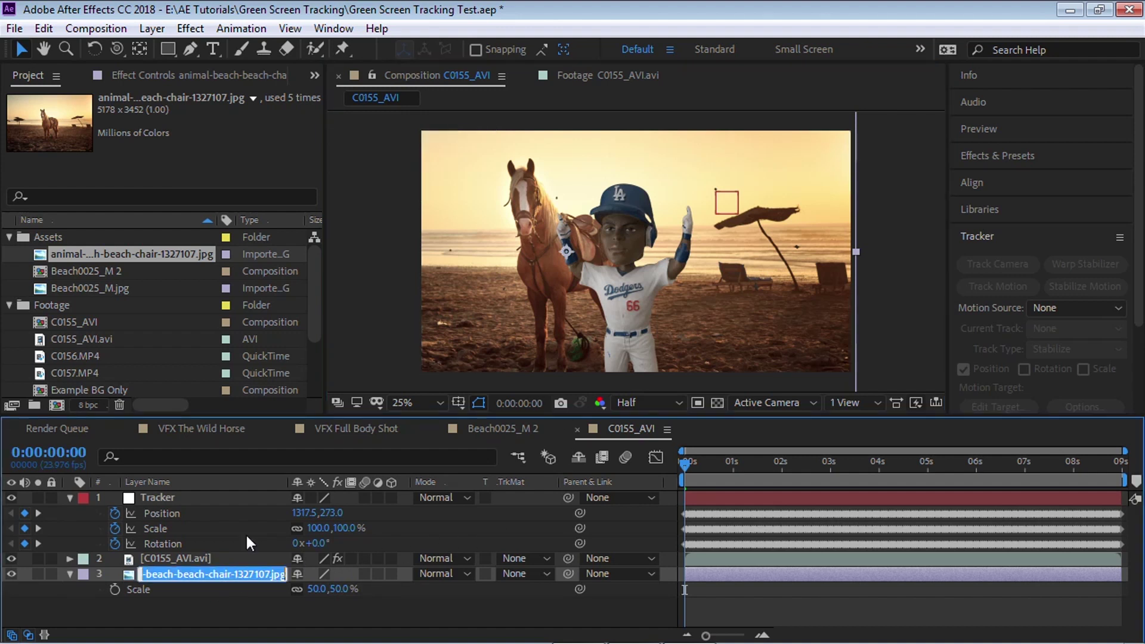
{"action": "type", "text": "BG"}
{"action": "key", "text": "Return"}
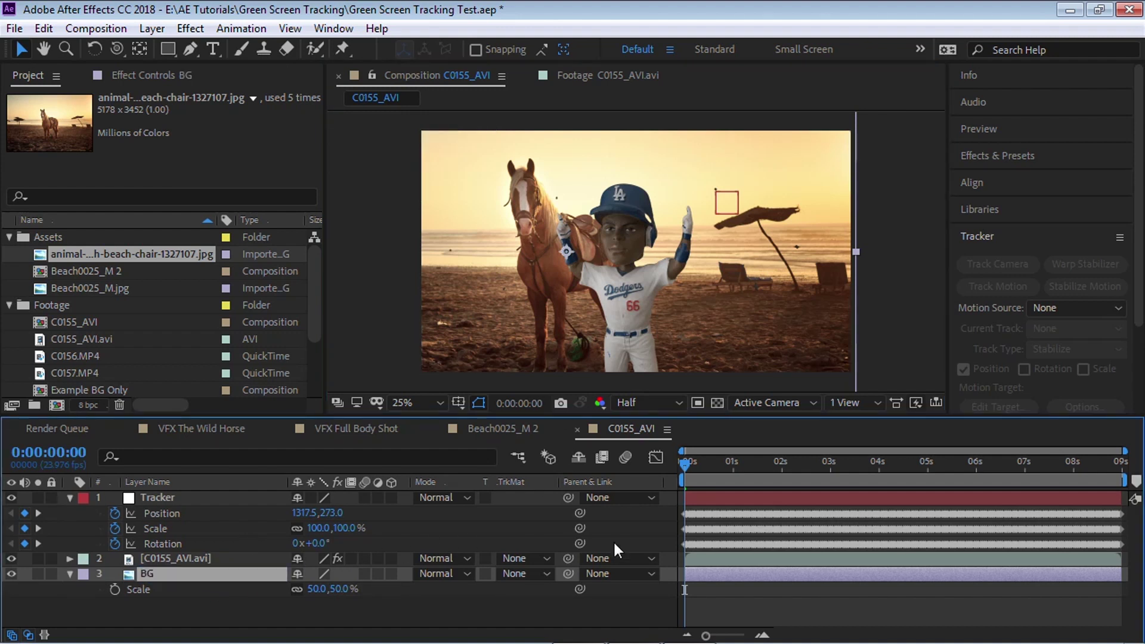
{"action": "left_click_drag", "start_coordinate": [567, 573], "coordinate": [167, 498]}
{"action": "left_click", "coordinate": [167, 499]}
{"action": "key", "text": "space"}
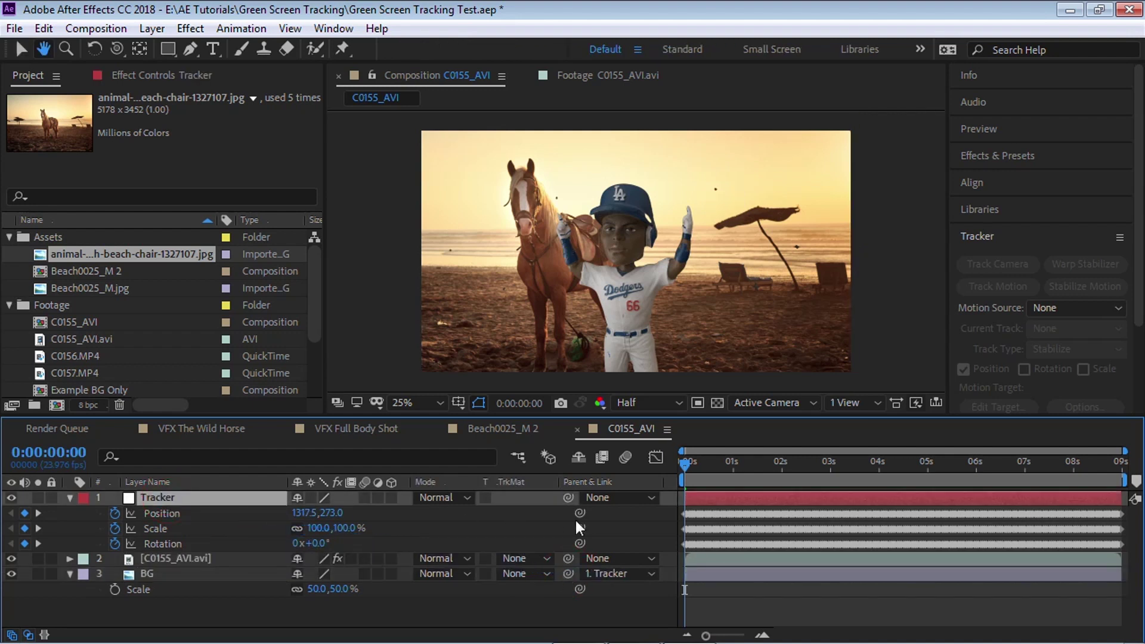